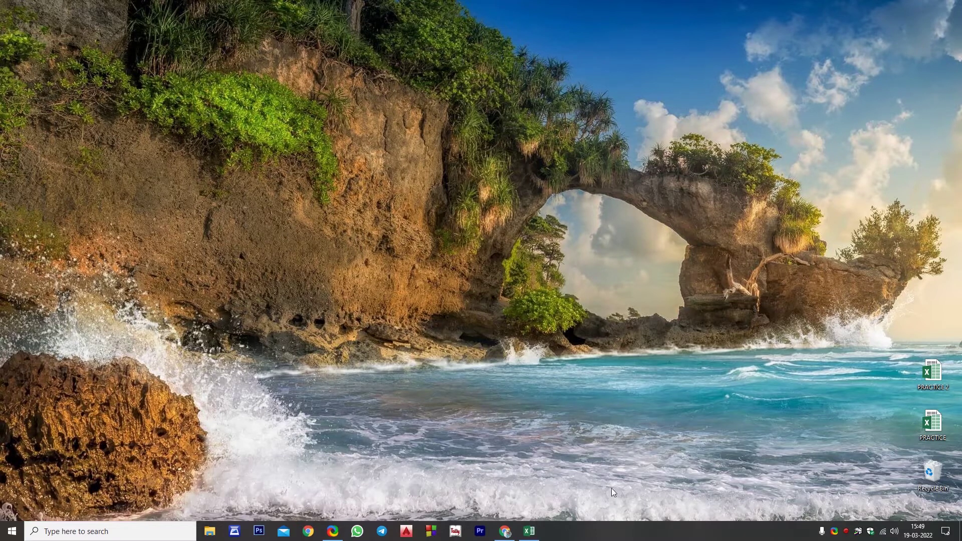
Restore the PRACTICE 2 workbook window from the taskbar to show the student table
left_click(530, 533)
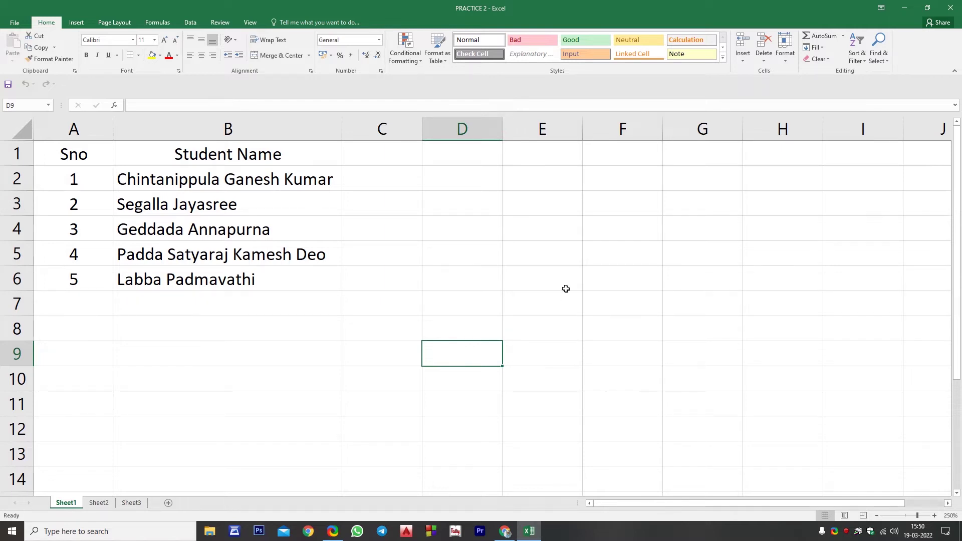
left_click(566, 289)
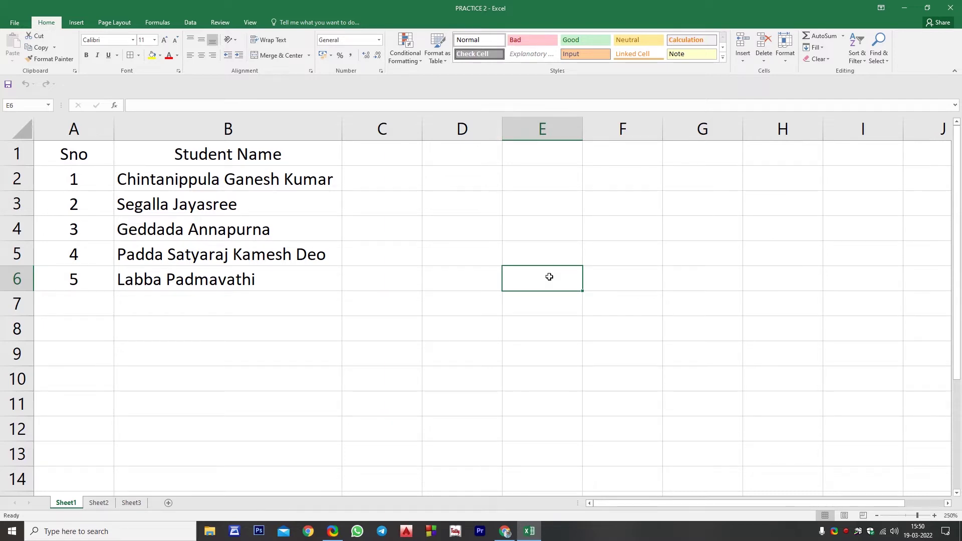
key("ctrl+a")
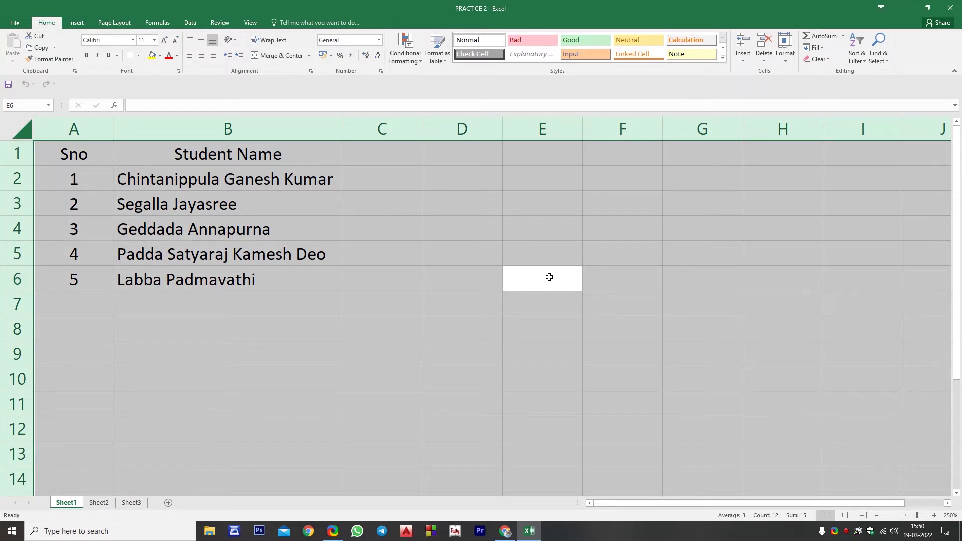
left_click(247, 193)
left_click(93, 151)
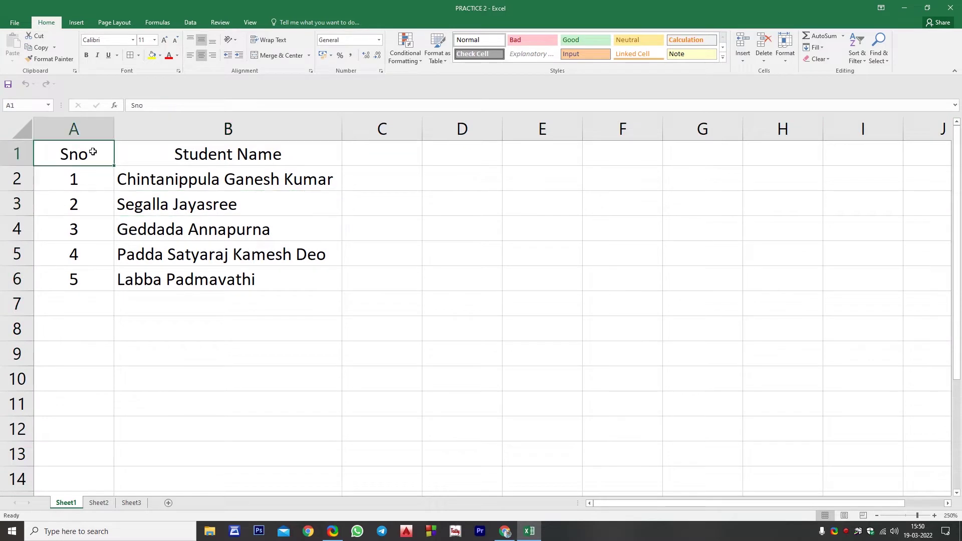
left_click(139, 150)
left_click_drag(74, 152, 196, 274)
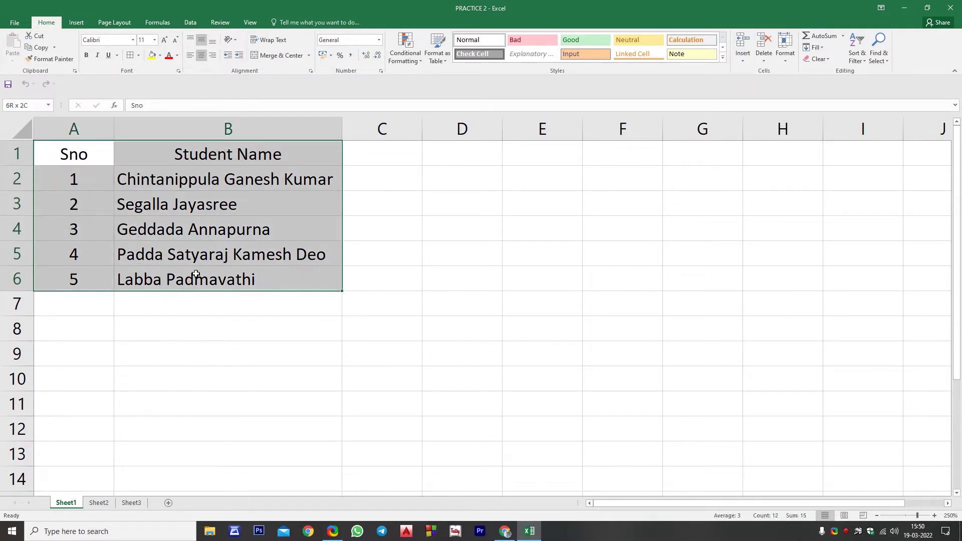
left_click(169, 208)
left_click(60, 187)
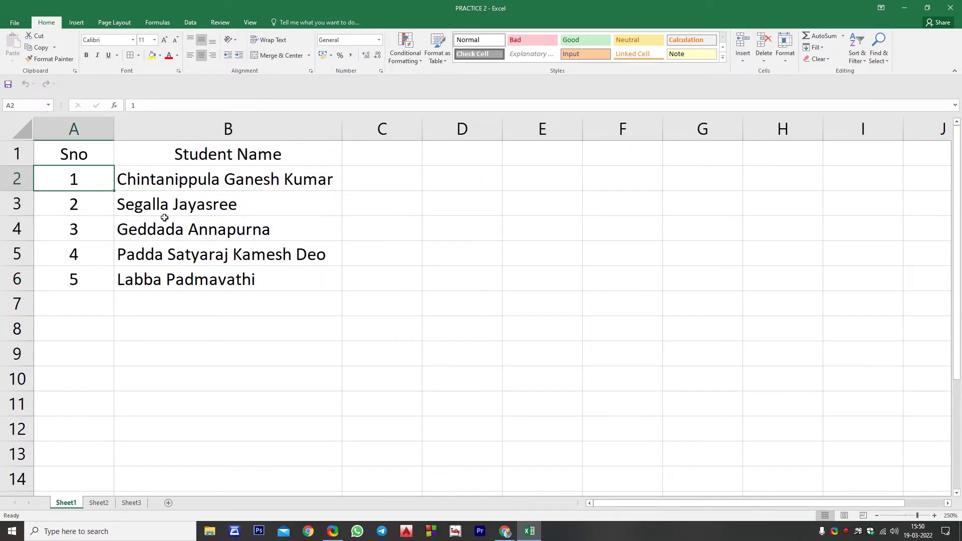
left_click(171, 227)
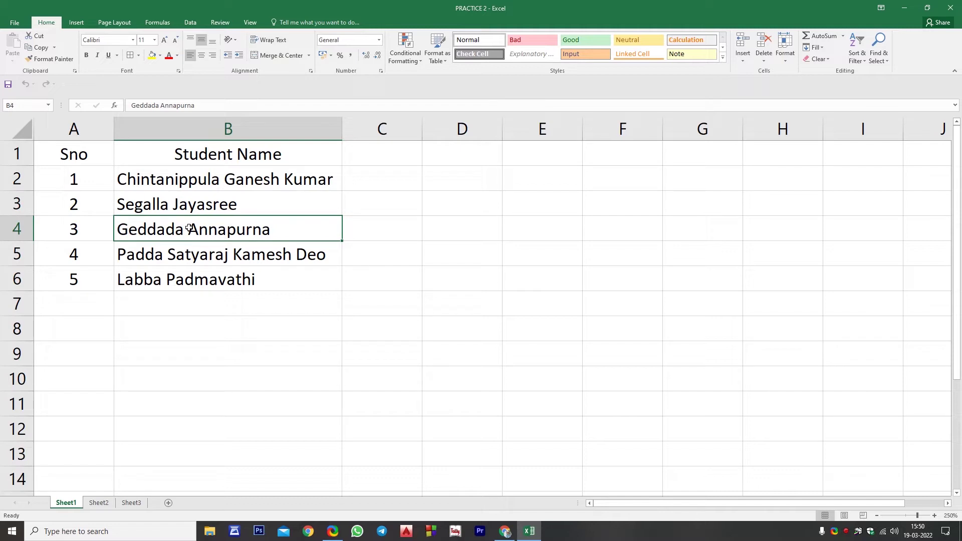
key("ctrl+a")
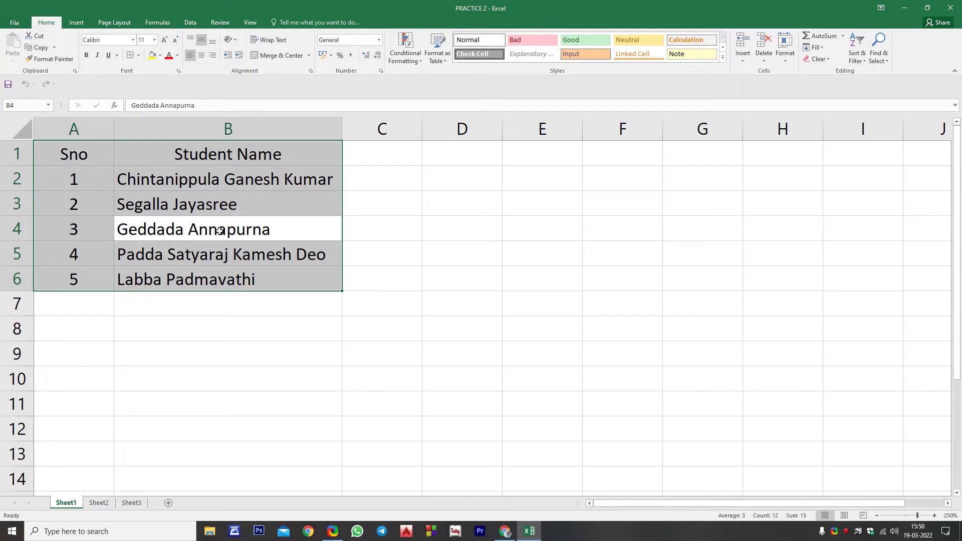
left_click(226, 129)
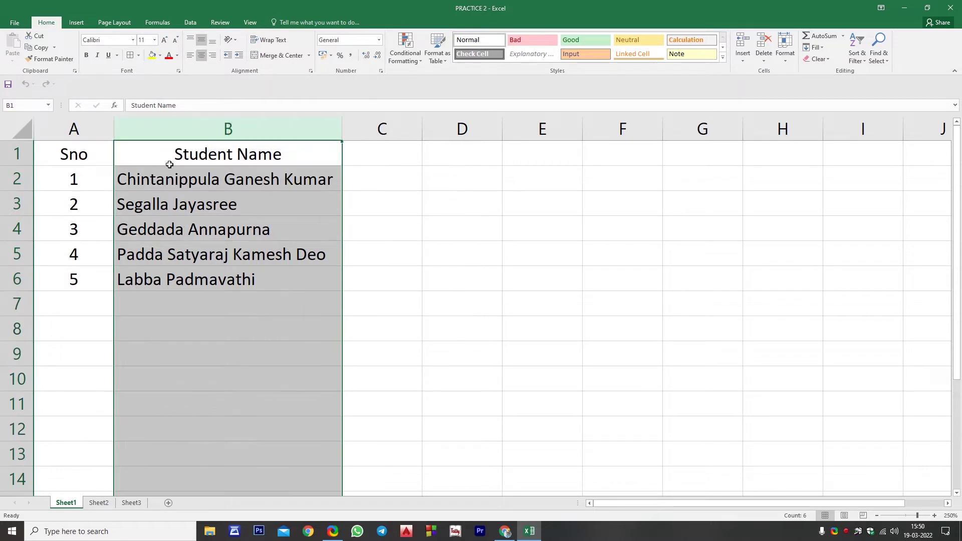
left_click(171, 163)
key("ctrl+a")
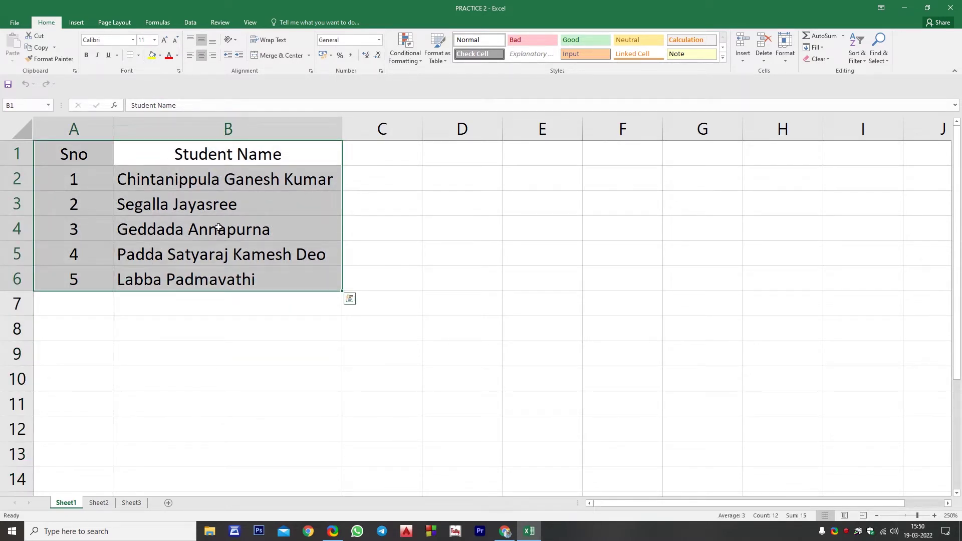
left_click(466, 256)
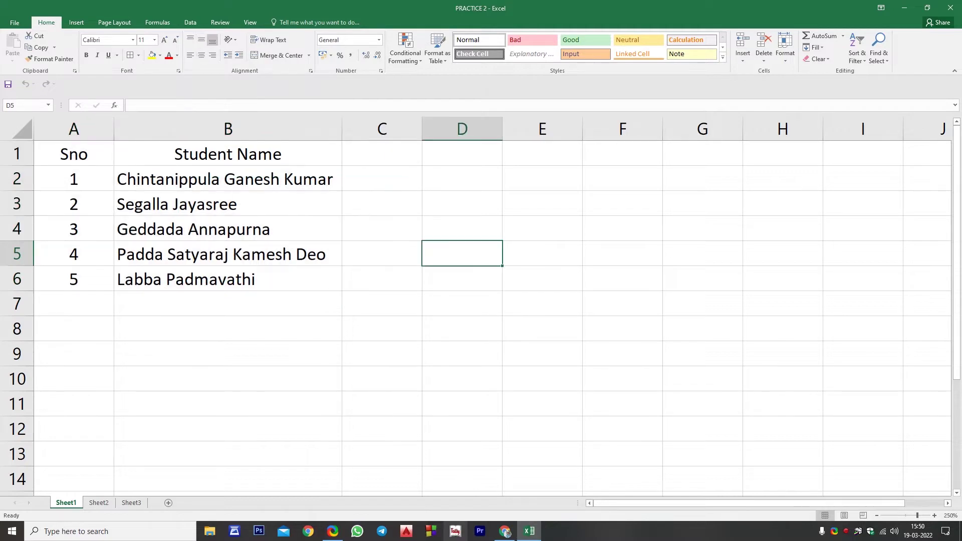
key("ctrl+a")
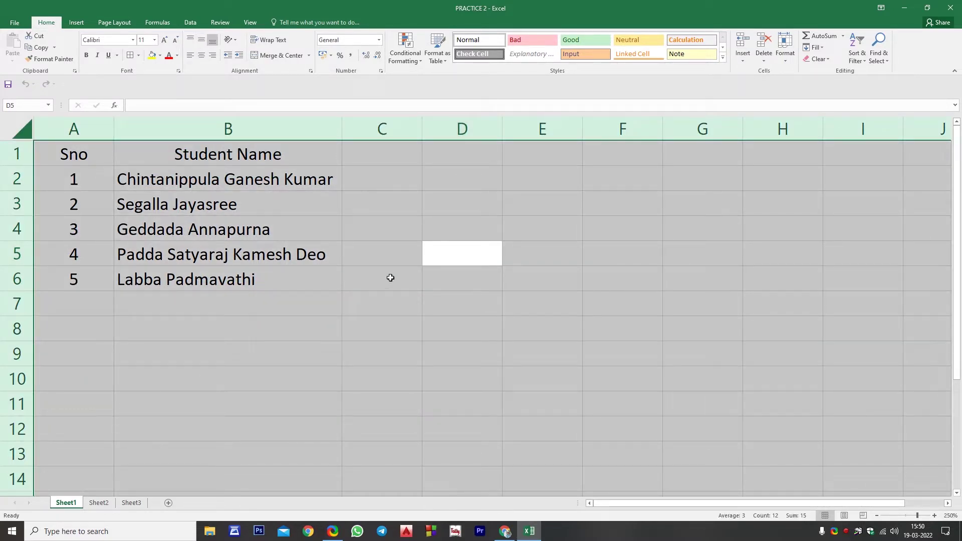
left_click(261, 231)
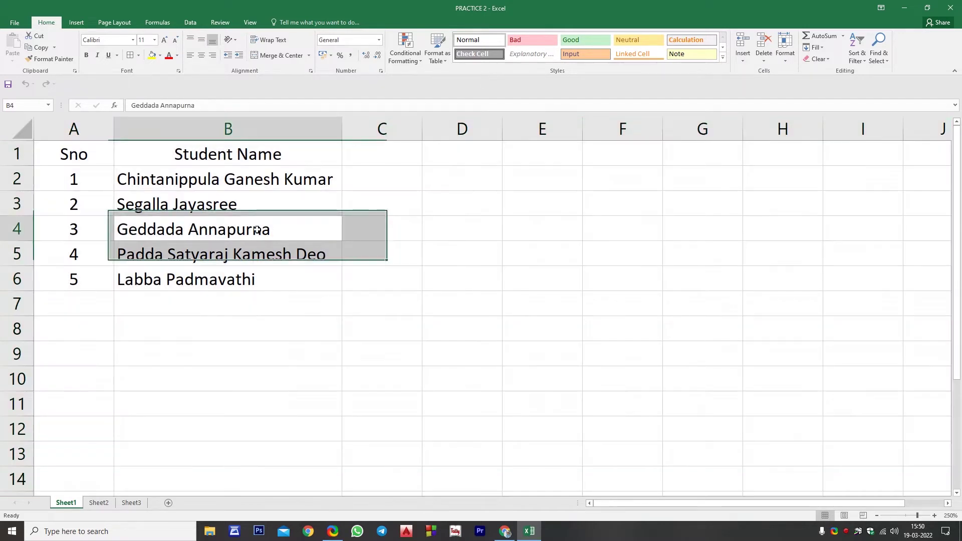
left_click(469, 229)
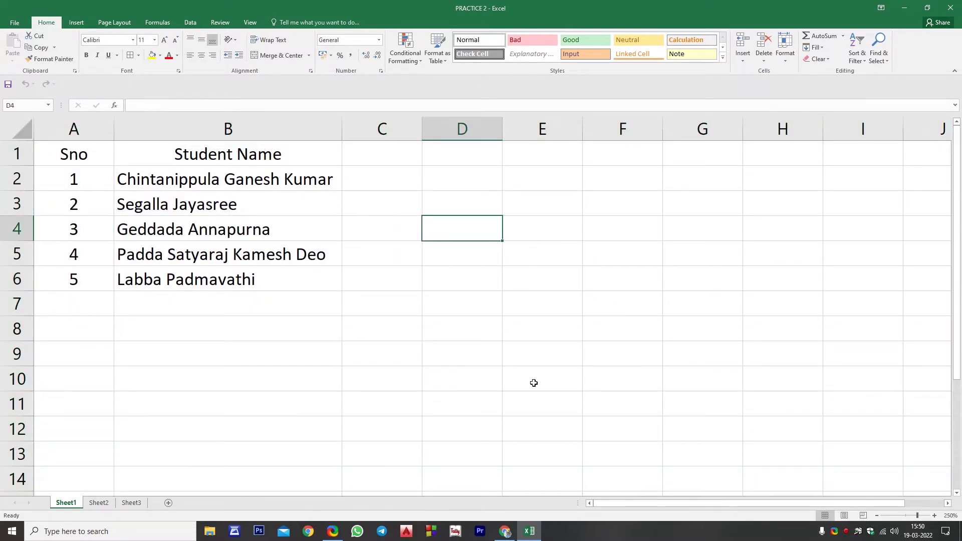
key("ctrl+a")
left_click(350, 307)
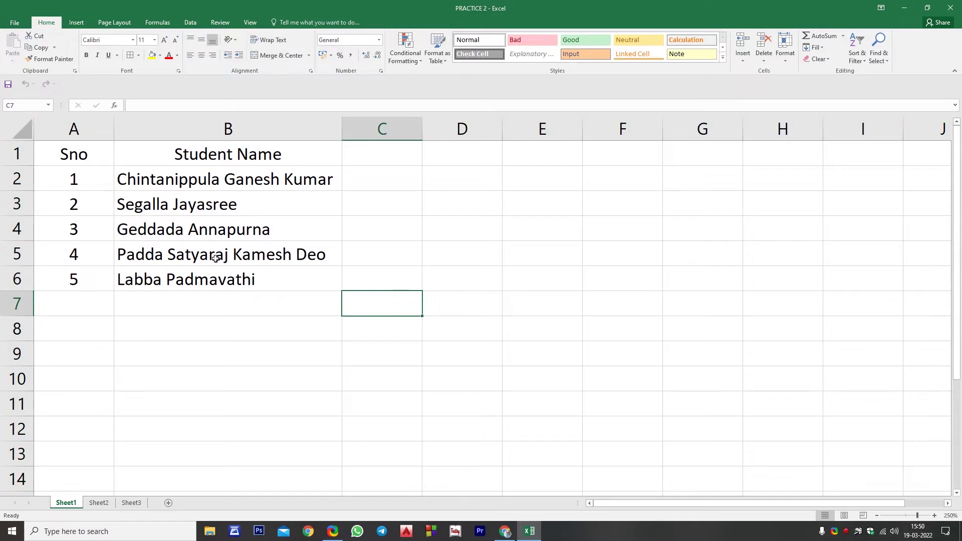
left_click(182, 221)
key("ctrl+a")
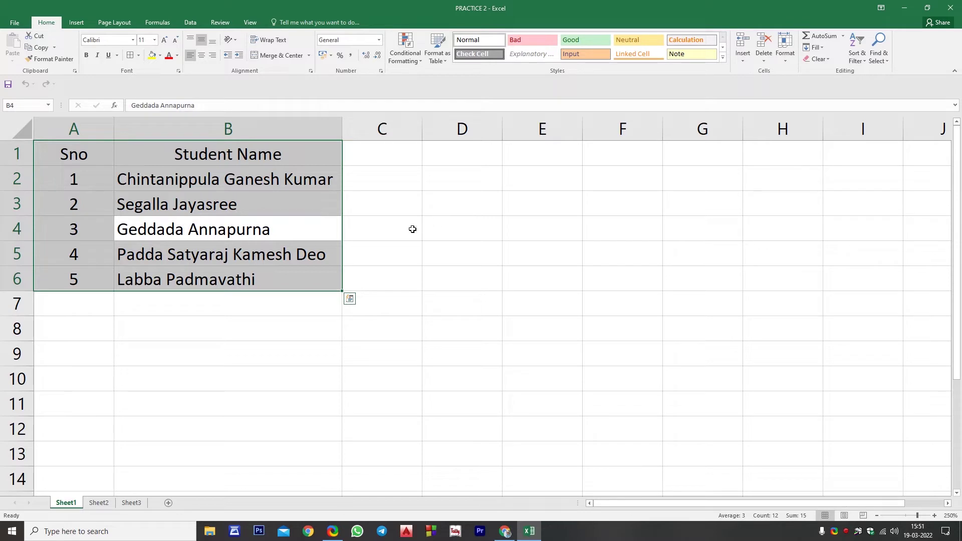
left_click(382, 260)
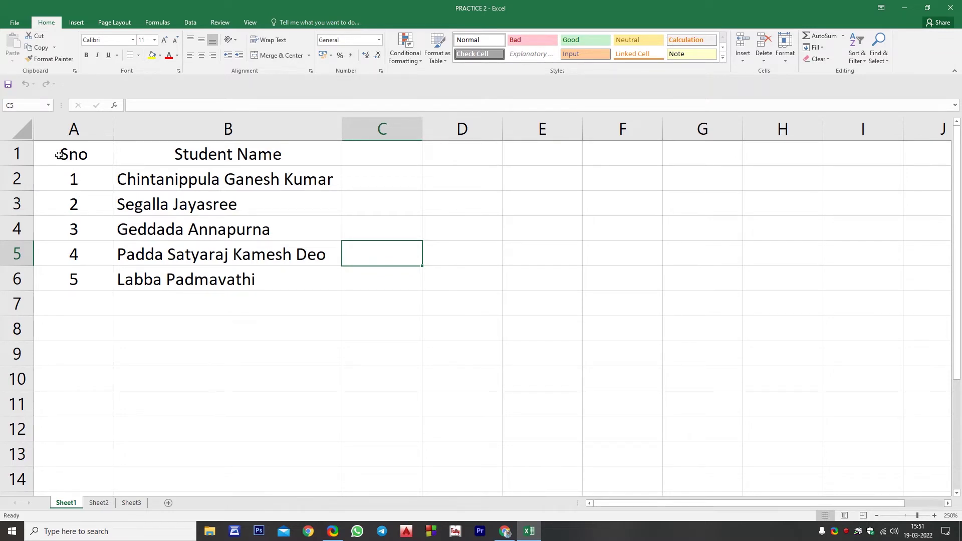
Bold the Sno and Student Name headers in A1:B1, then copy the table A1:B6
left_click_drag(59, 156, 229, 155)
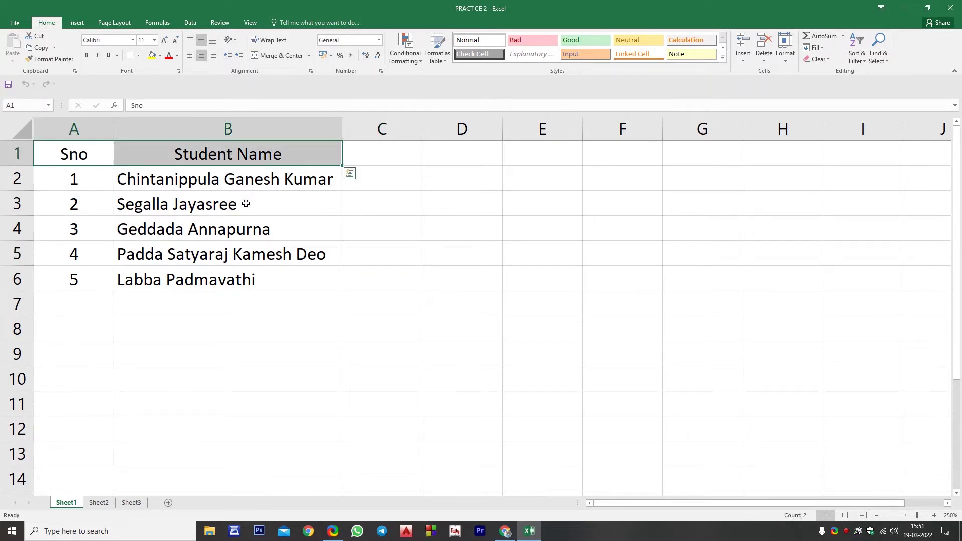
key("ctrl+b")
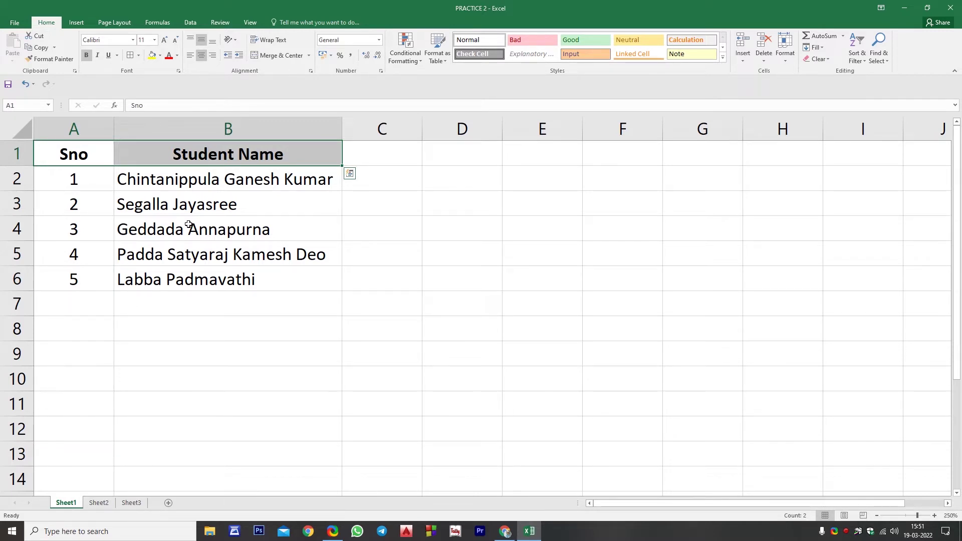
left_click(249, 247)
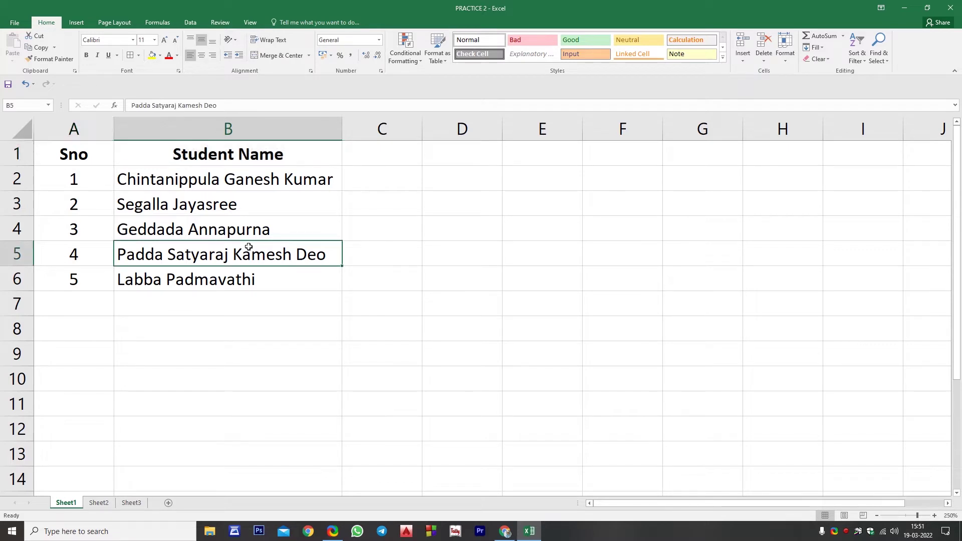
left_click_drag(75, 153, 251, 280)
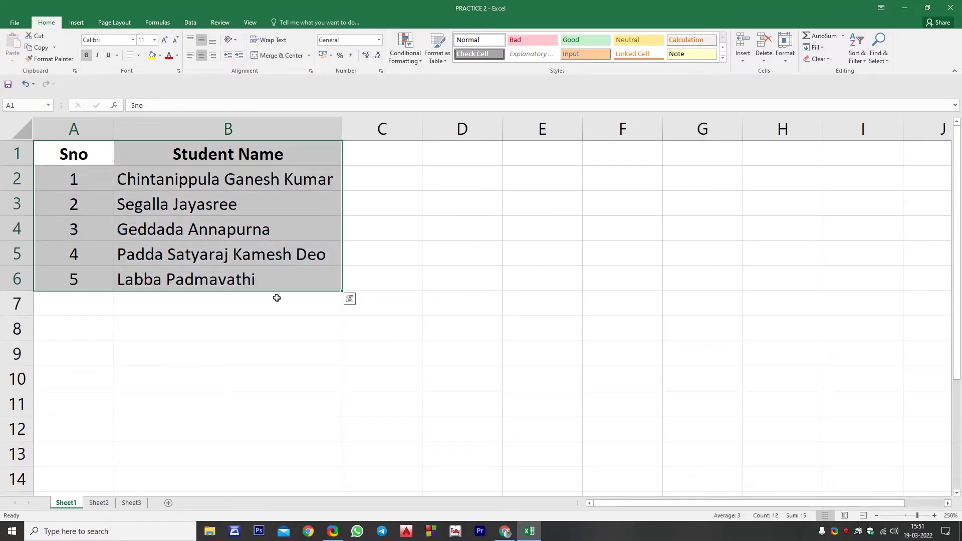
key("ctrl+c")
left_click(78, 337)
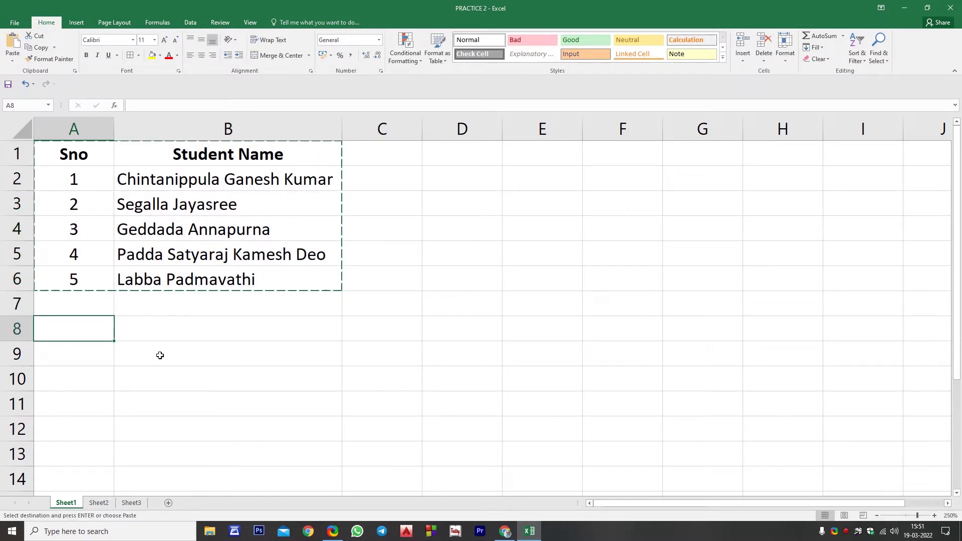
key("ctrl+v")
key("Escape")
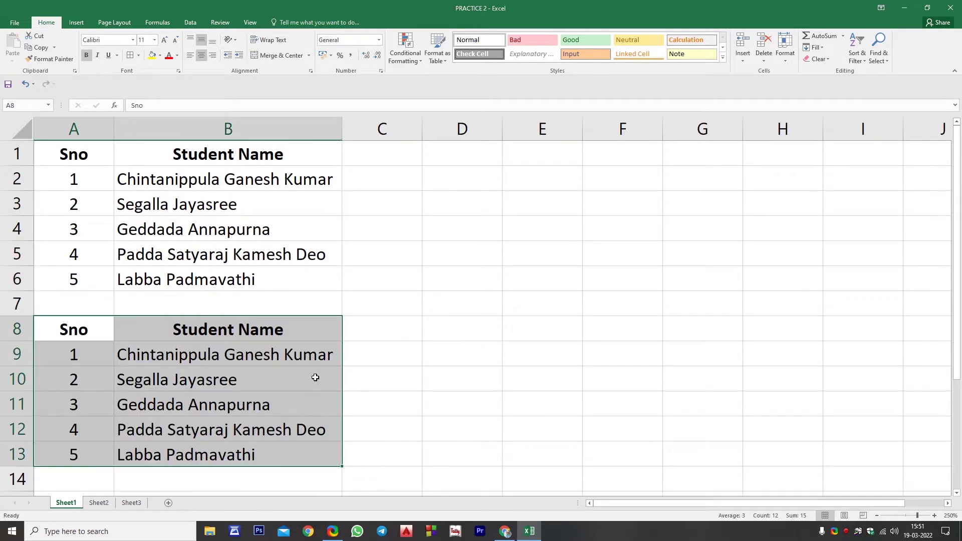
left_click(189, 414)
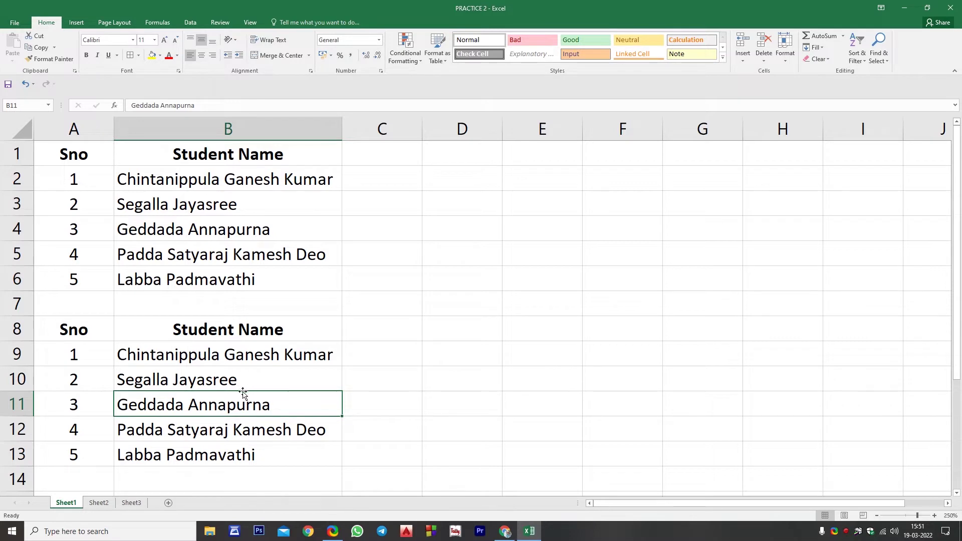
left_click_drag(75, 338, 299, 451)
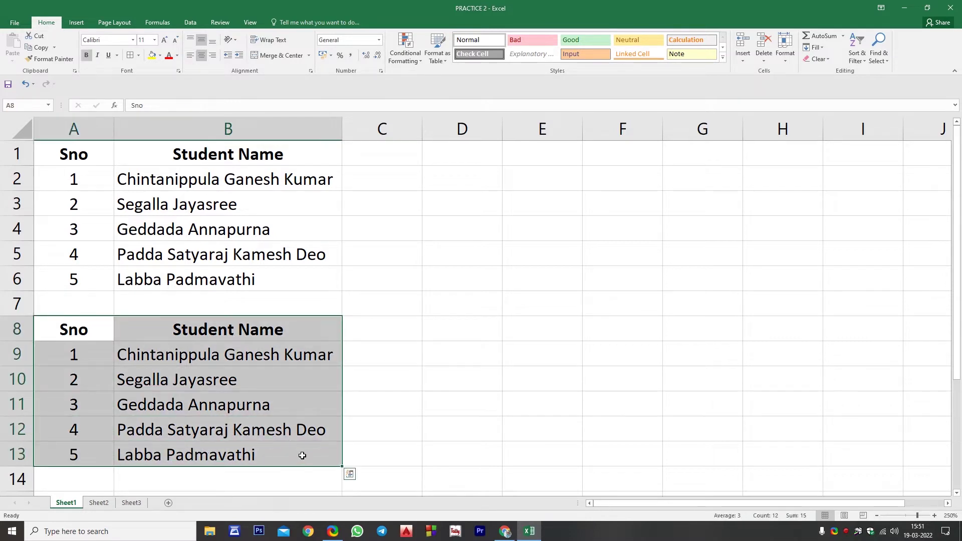
key("Delete")
left_click(262, 397)
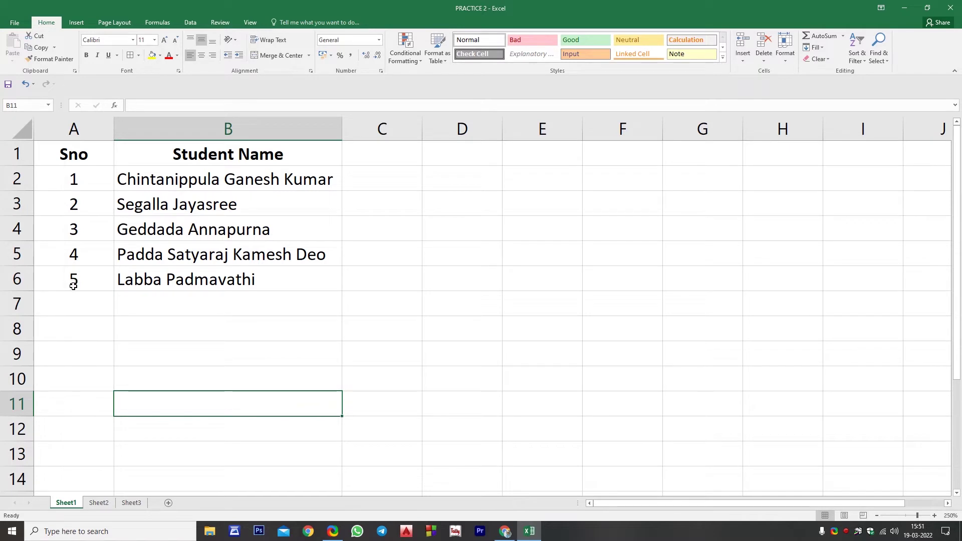
Fill row 6's values into row 7 with Ctrl+D, then undo it
left_click_drag(73, 286, 300, 303)
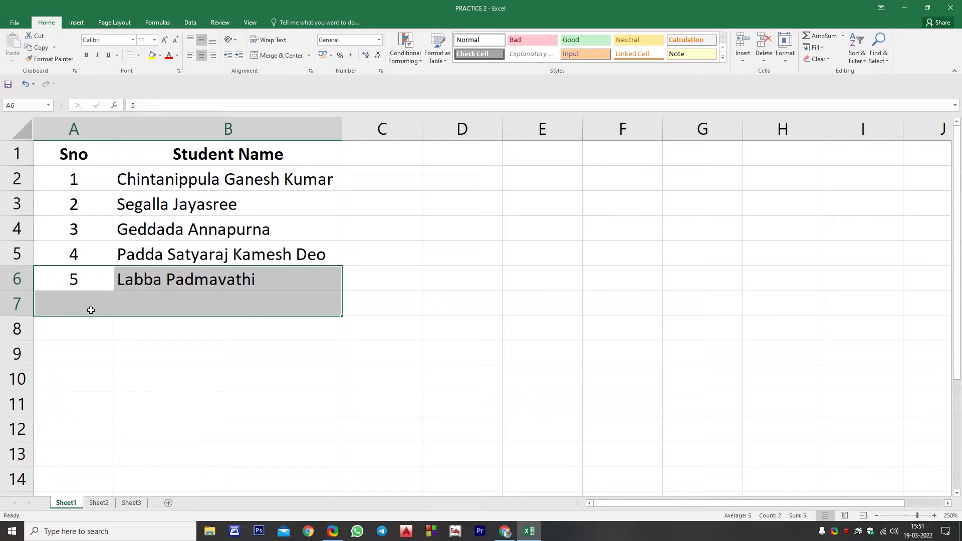
key("ctrl+d")
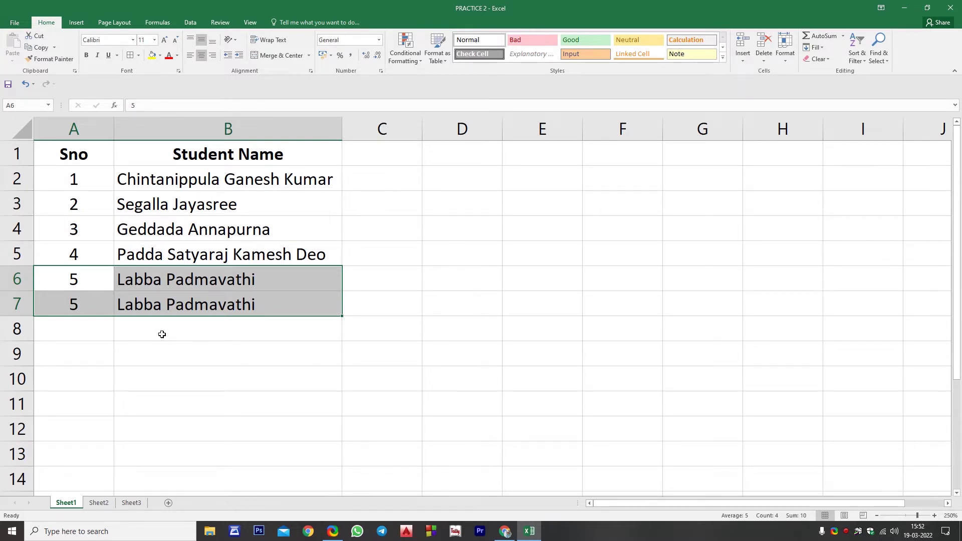
key("ctrl+z")
Fill row 6 down through row 13 with Ctrl+D, then undo the repeated copies
left_click(157, 357)
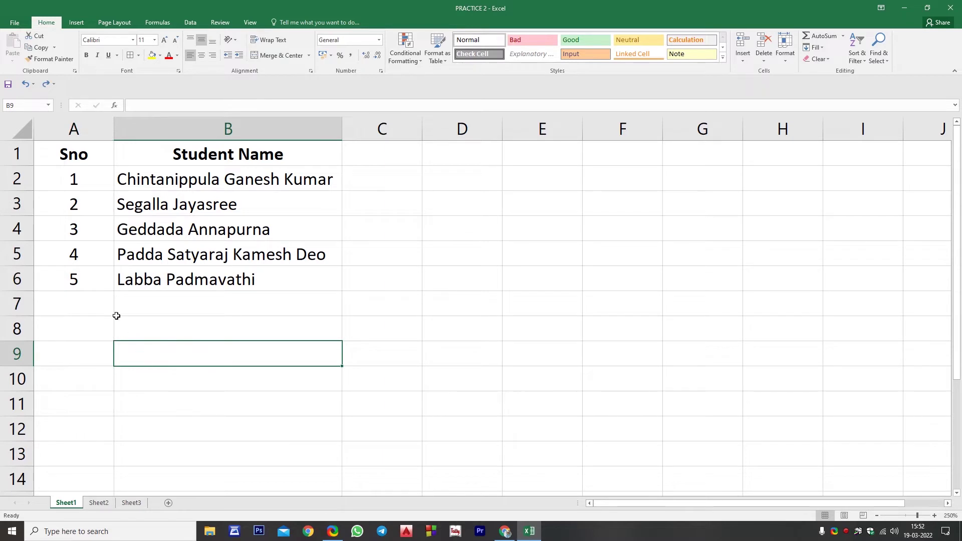
left_click_drag(77, 281, 253, 474)
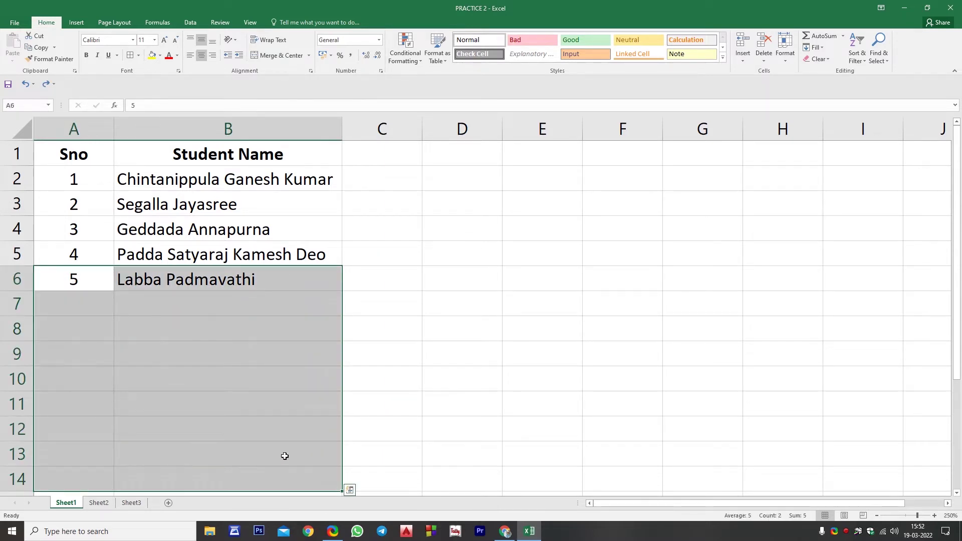
key("ctrl+d")
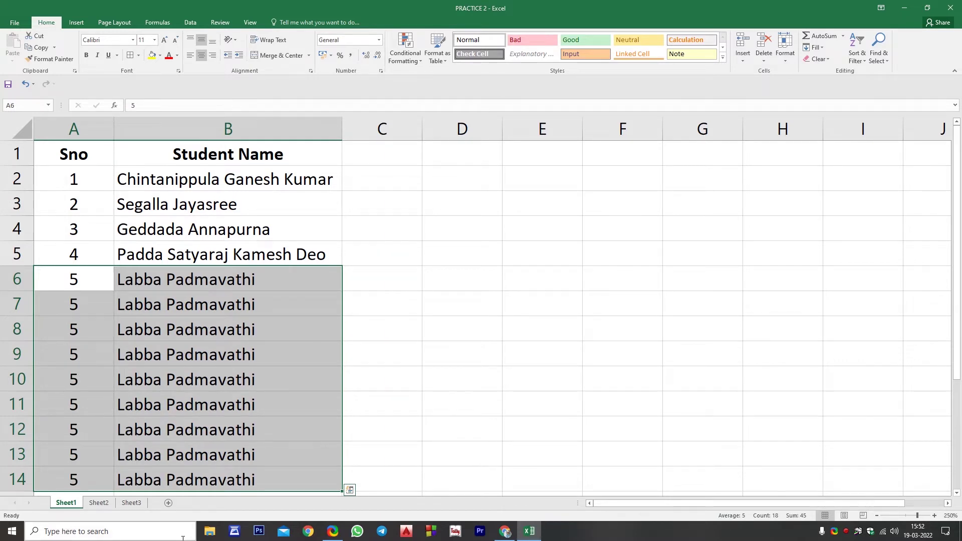
key("ctrl+z")
left_click(450, 278)
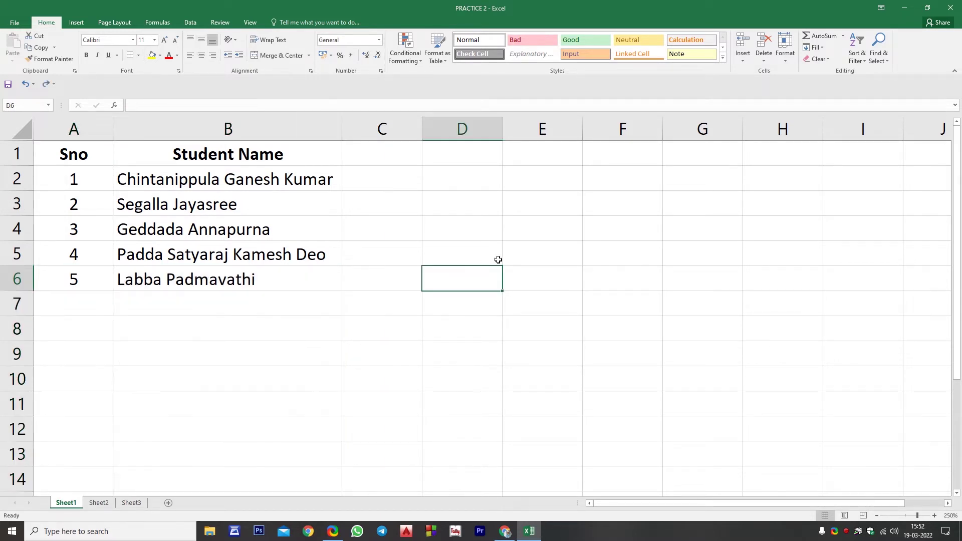
Enter 19-3-2022 in E5, try extending it as a date series, then undo
left_click(517, 255)
type("19-")
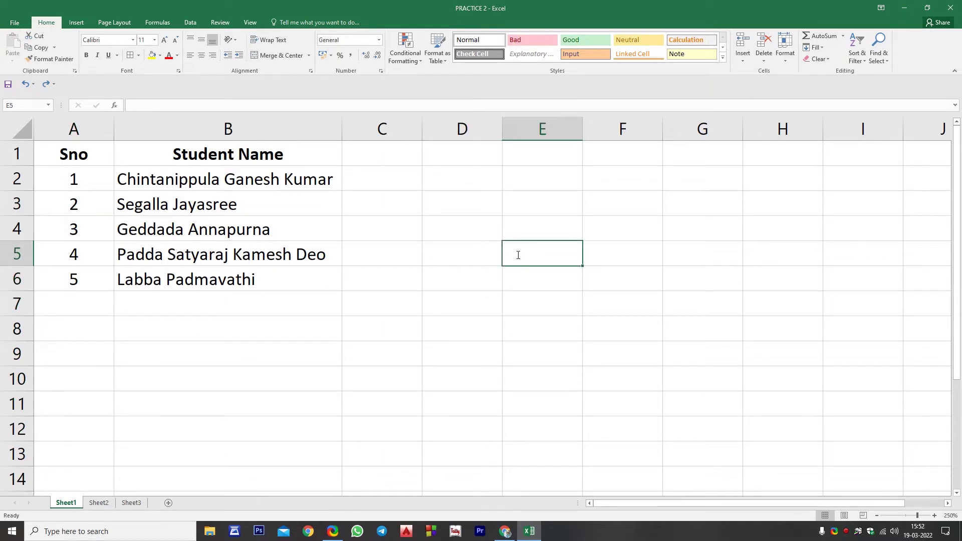
type("3-2022")
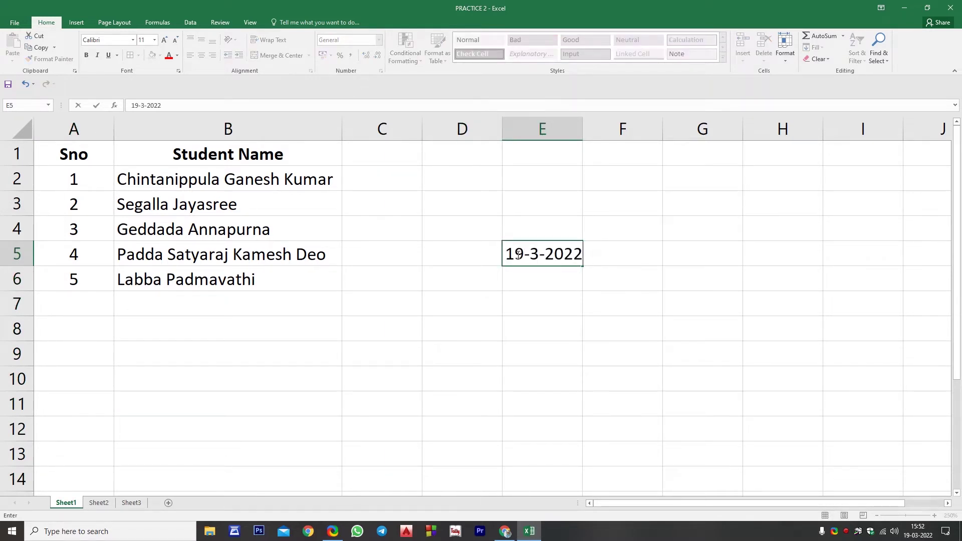
key("Return")
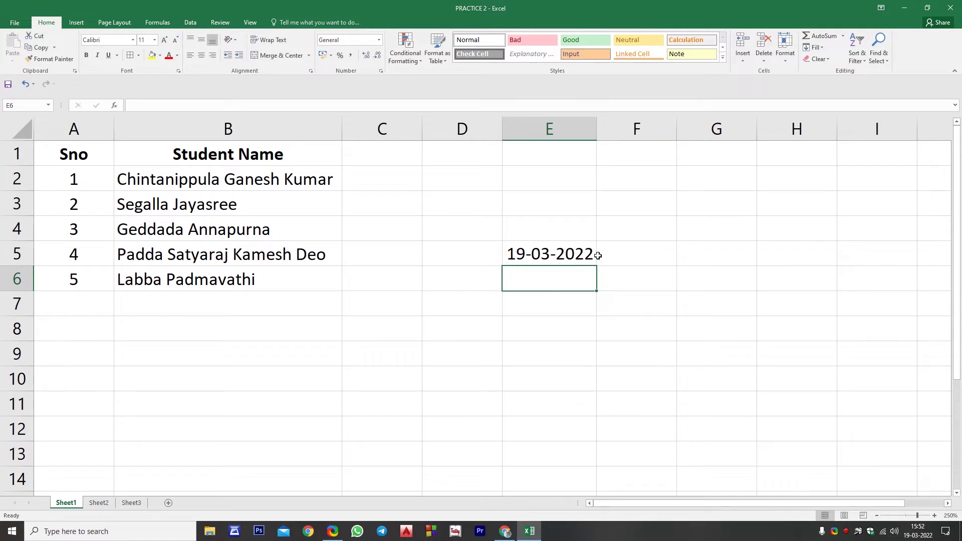
left_click(560, 264)
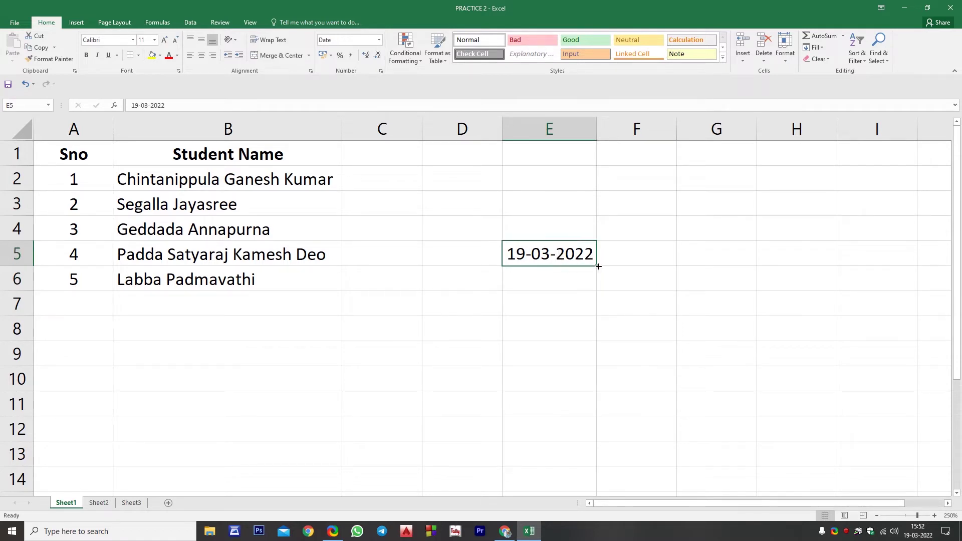
left_click_drag(596, 267, 599, 390)
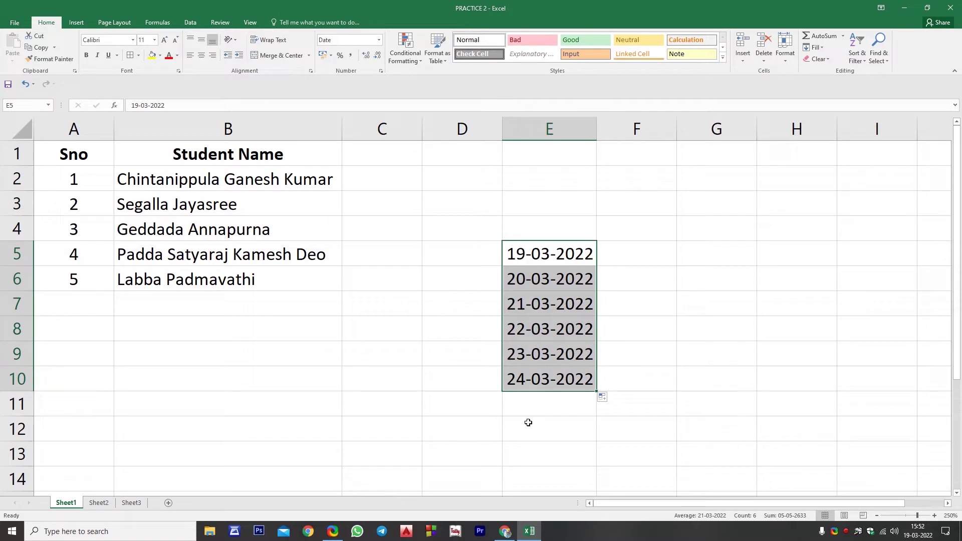
key("ctrl+z")
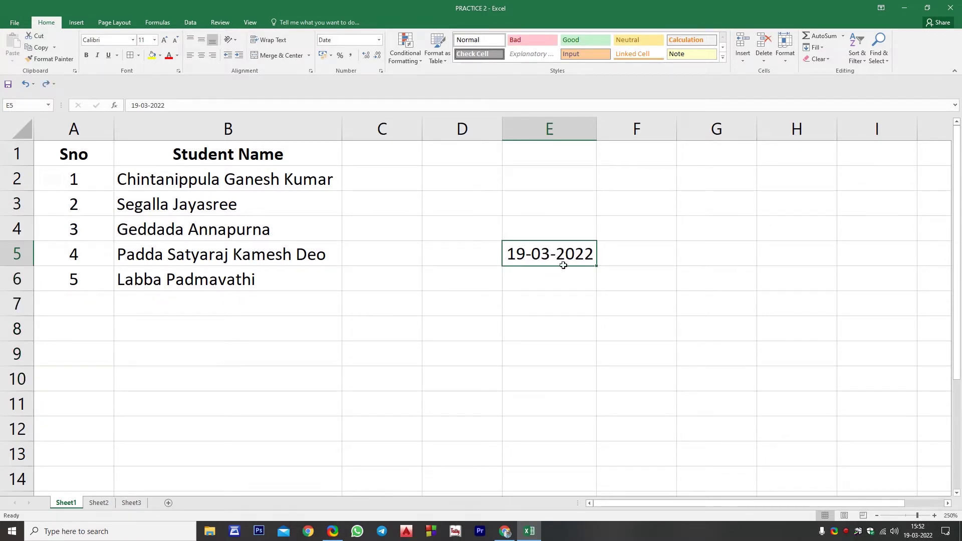
Copy the 19-03-2022 date down E5:E13 with Ctrl+D
left_click_drag(563, 262, 558, 446)
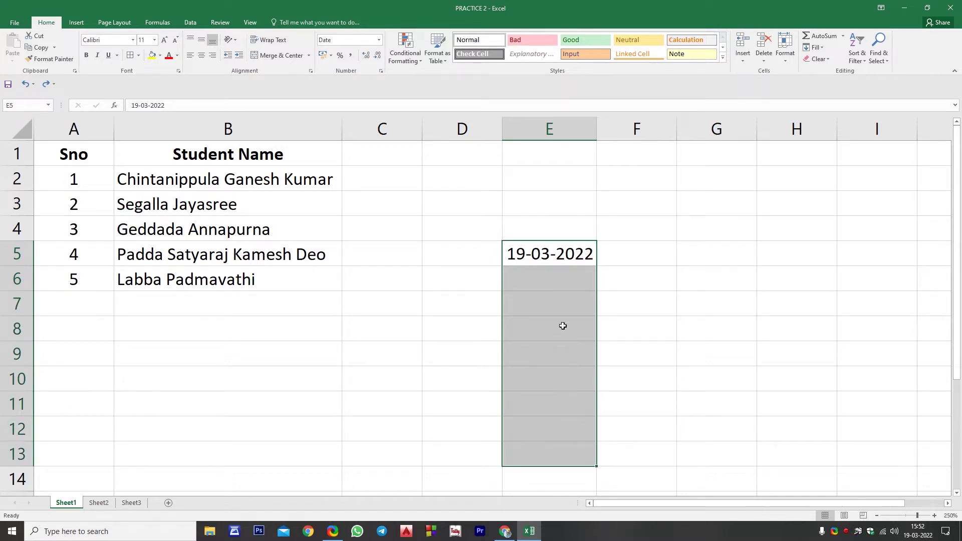
key("ctrl+d")
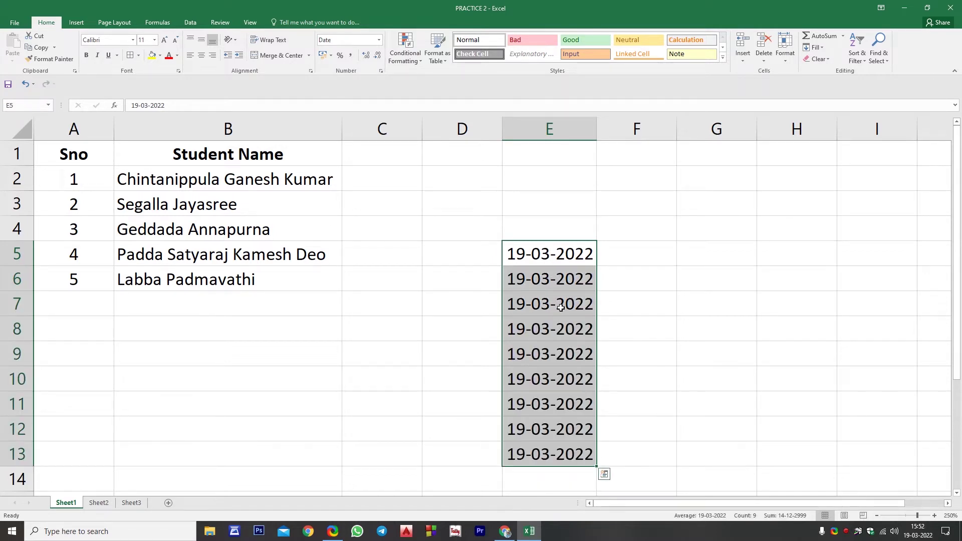
left_click(637, 249)
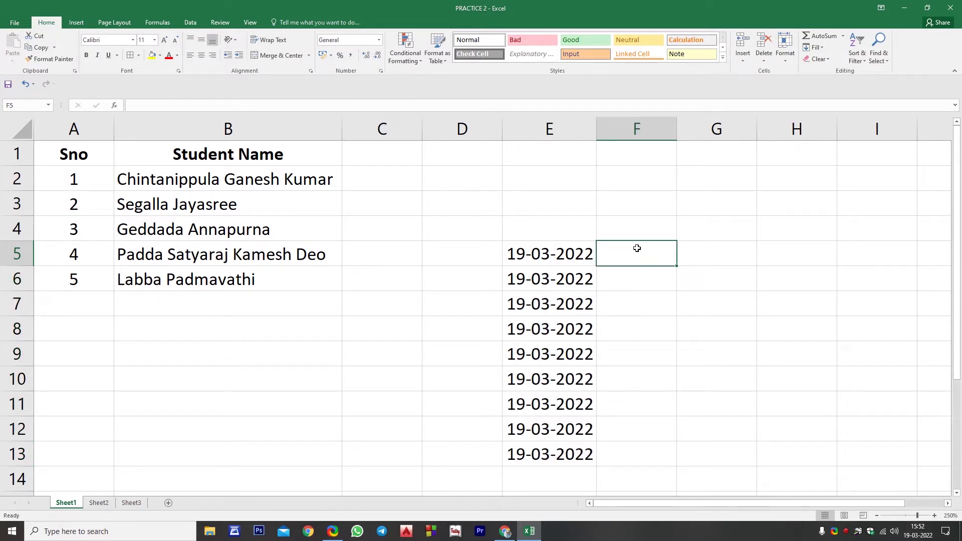
Enter Saturday in F5, try extending it as a weekday series, then undo
type("Sat")
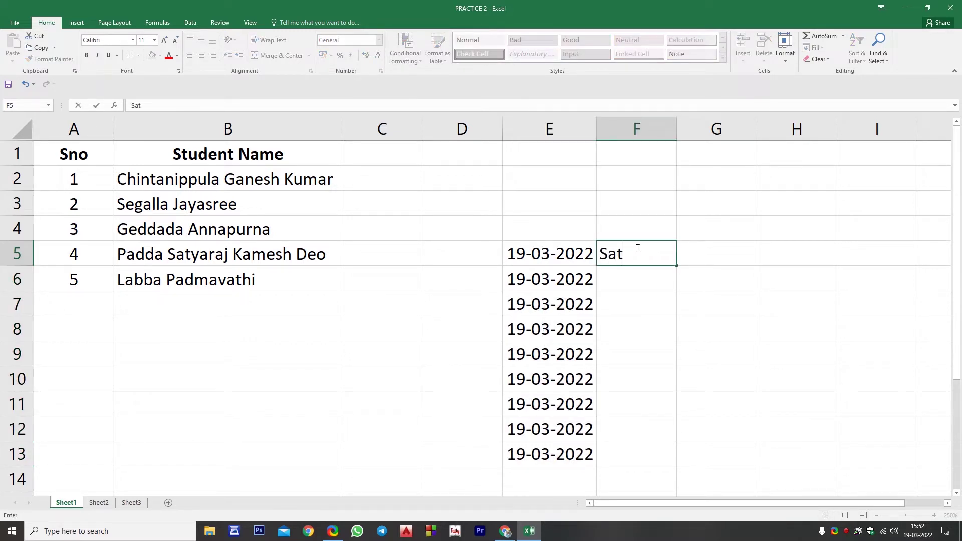
type("urday")
key("Return")
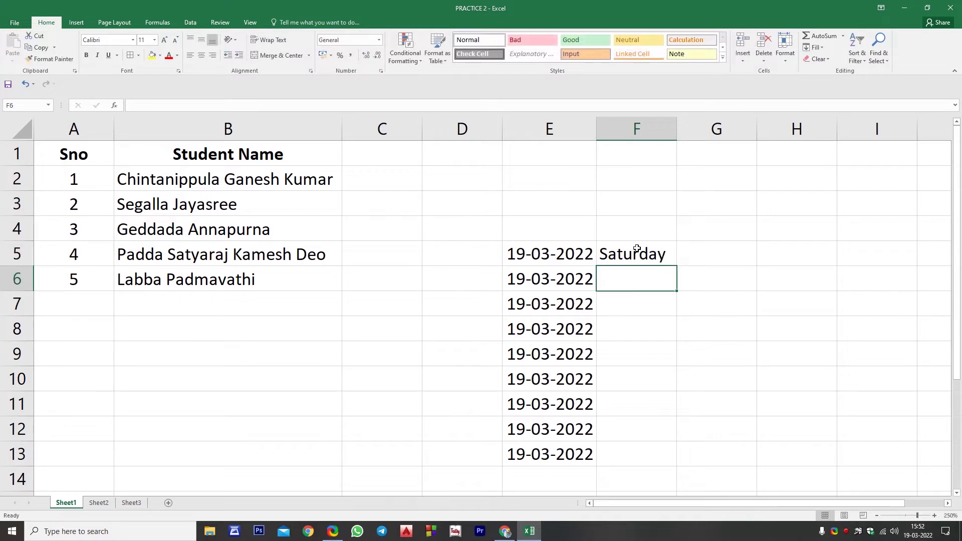
left_click(637, 248)
left_click_drag(676, 264, 669, 456)
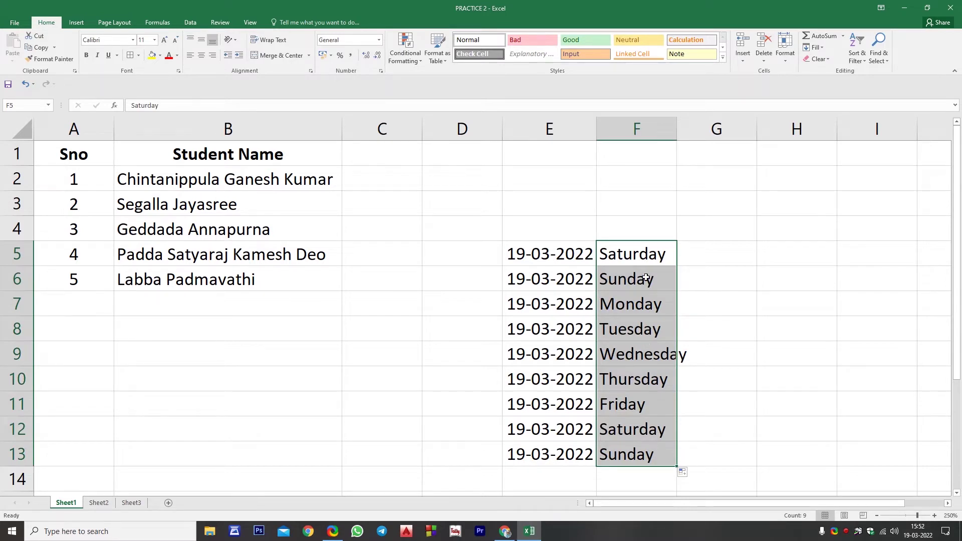
key("ctrl+z")
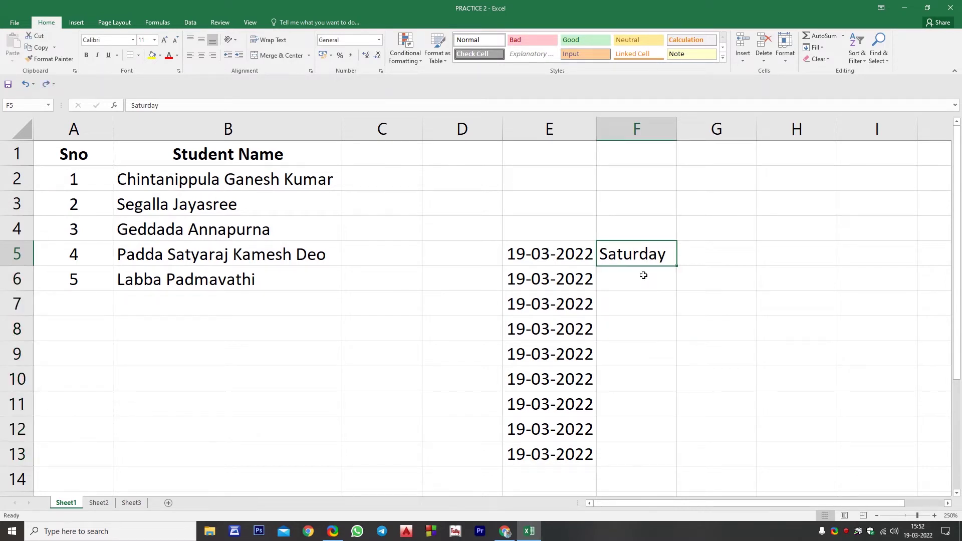
Copy Saturday down F5:F13 with Ctrl+D, then clear E5:F13
left_click_drag(644, 253, 644, 453)
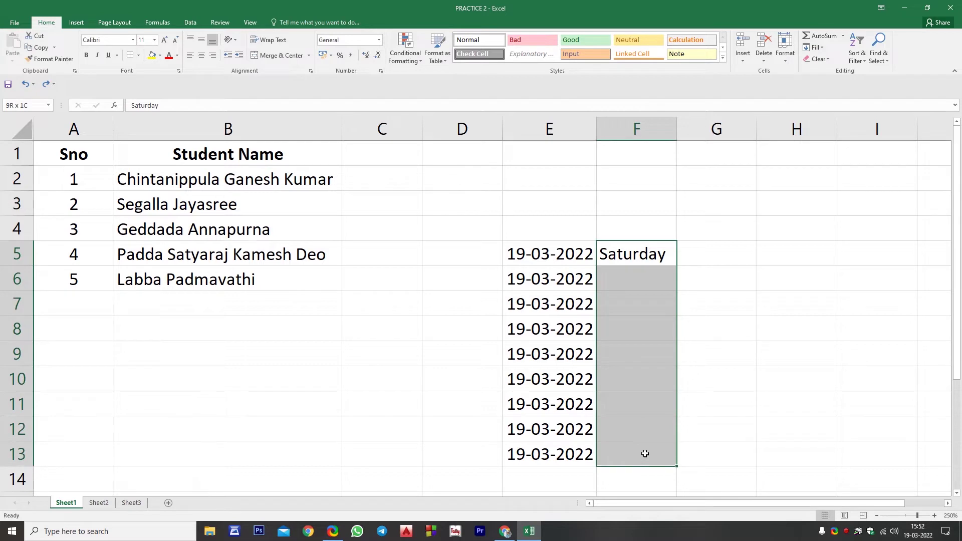
key("ctrl+d")
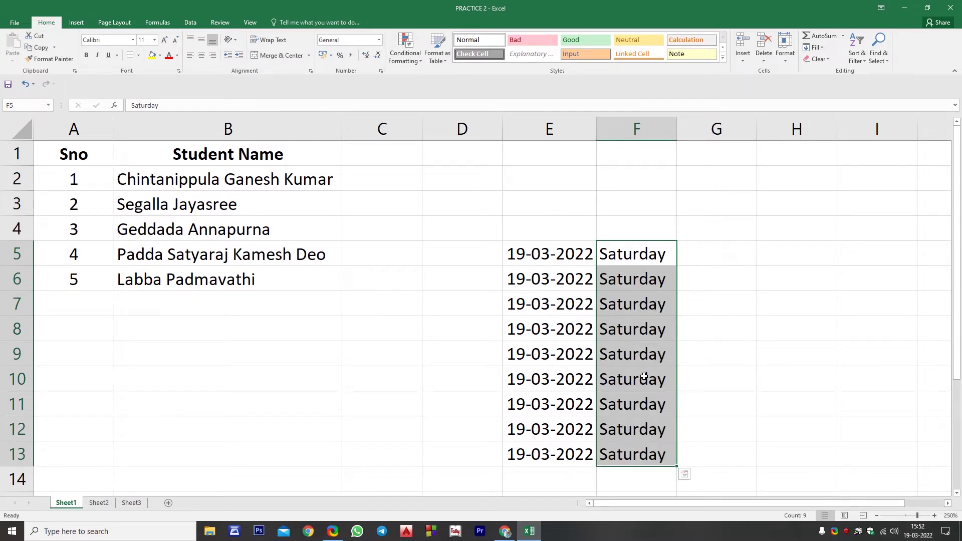
left_click(612, 304)
left_click_drag(539, 256, 615, 454)
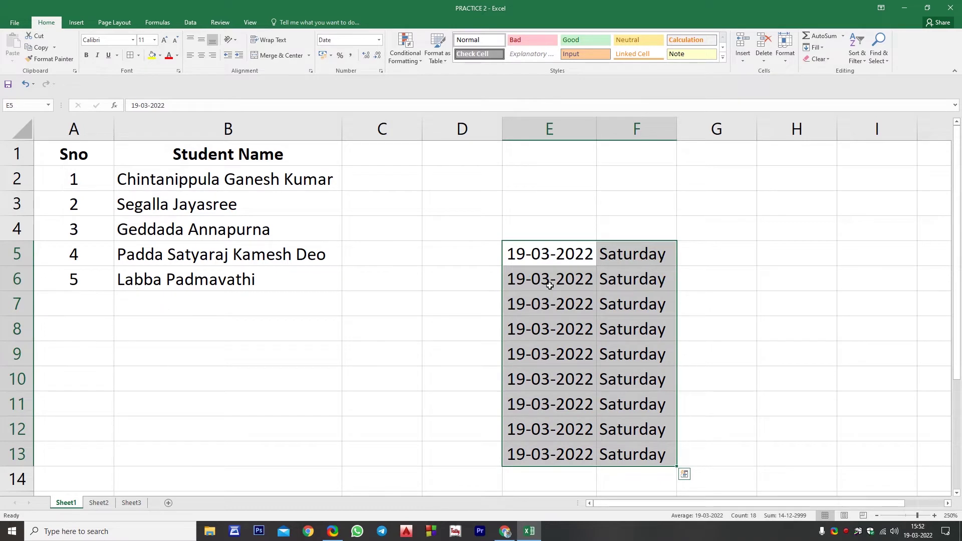
key("Delete")
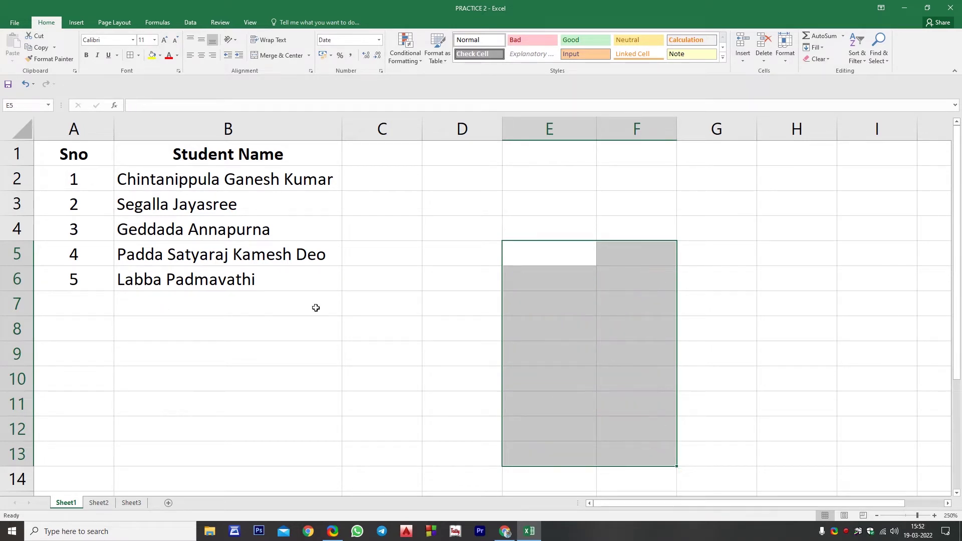
Type the first student's first word in C2 as an example and widen column C
left_click(225, 319)
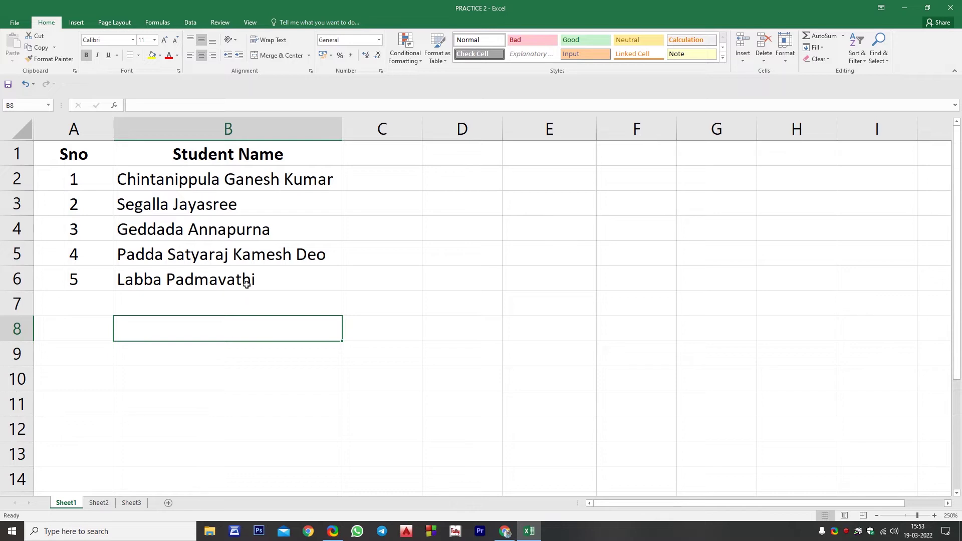
left_click(377, 184)
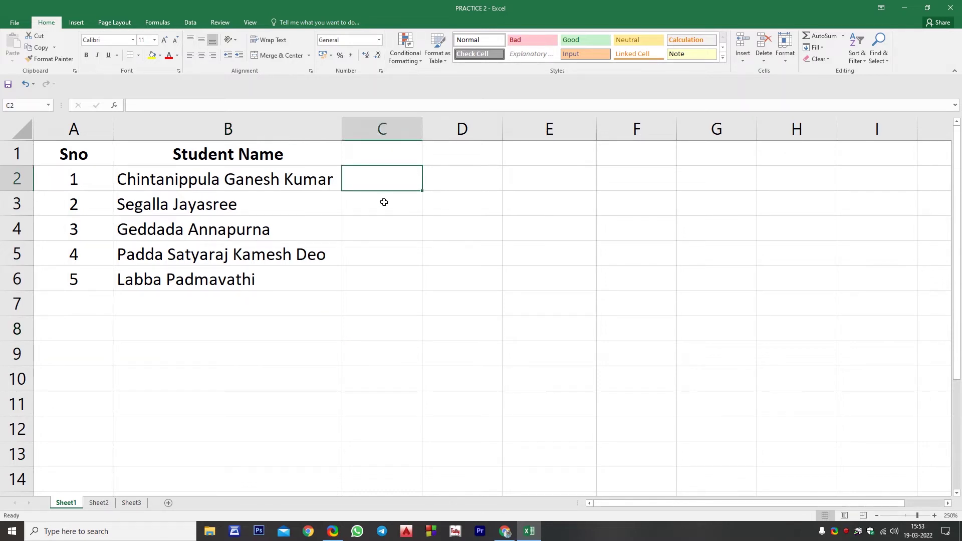
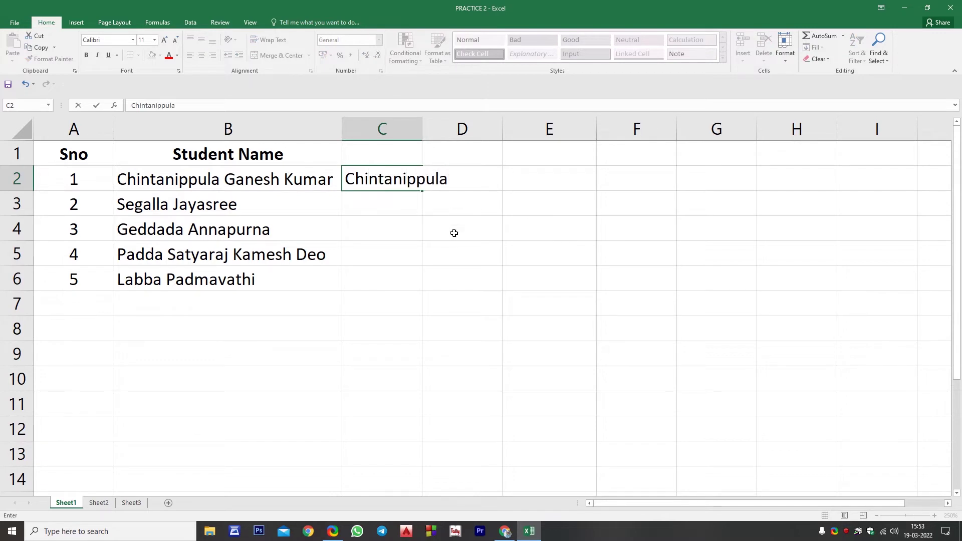
left_click(454, 233)
left_click_drag(423, 128, 461, 127)
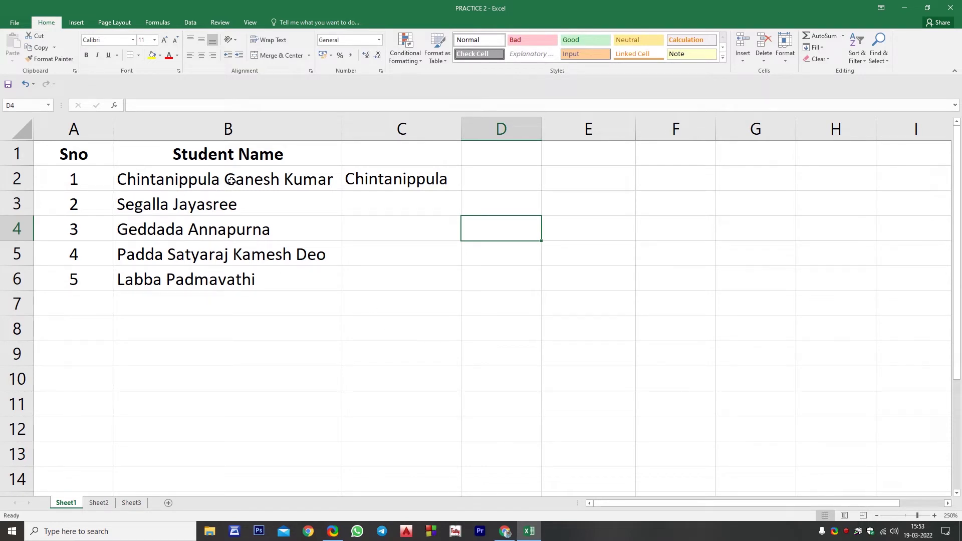
Flash Fill first words into C2:C6 with Ctrl+E, then delete them
left_click_drag(230, 181, 391, 277)
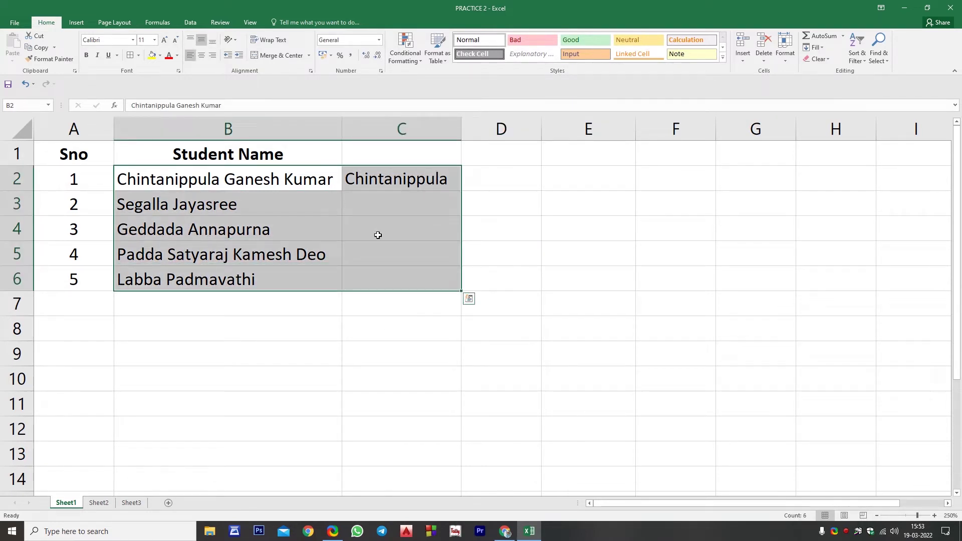
left_click(373, 202)
left_click_drag(365, 180, 375, 286)
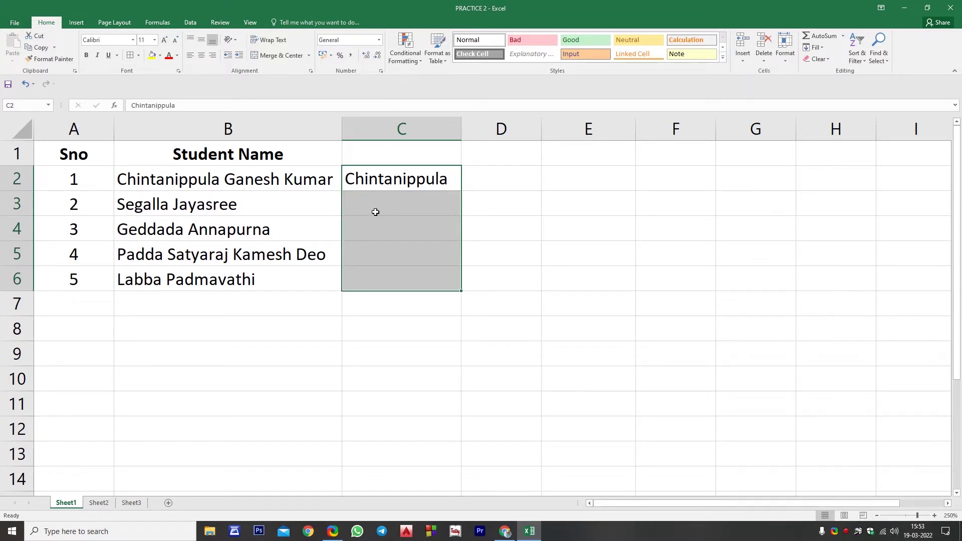
key("ctrl+e")
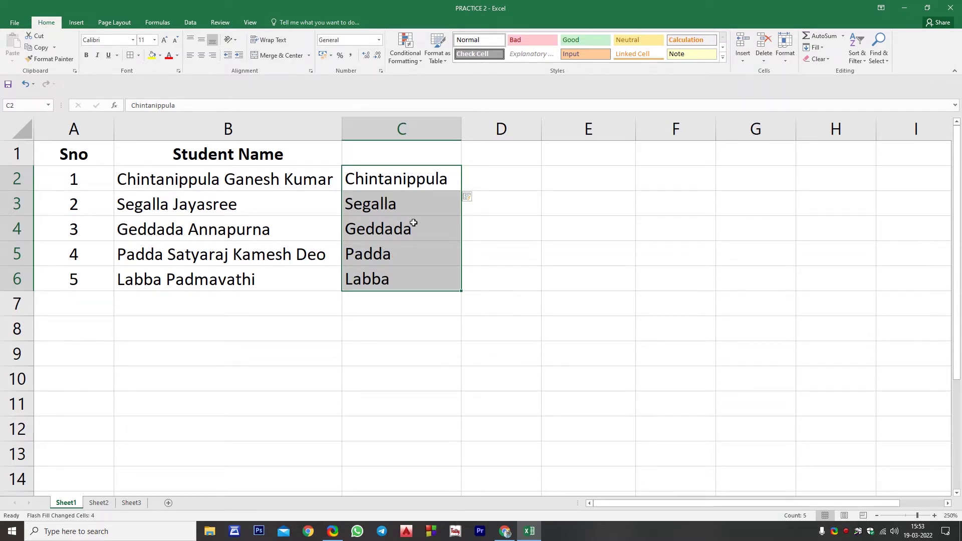
key("Delete")
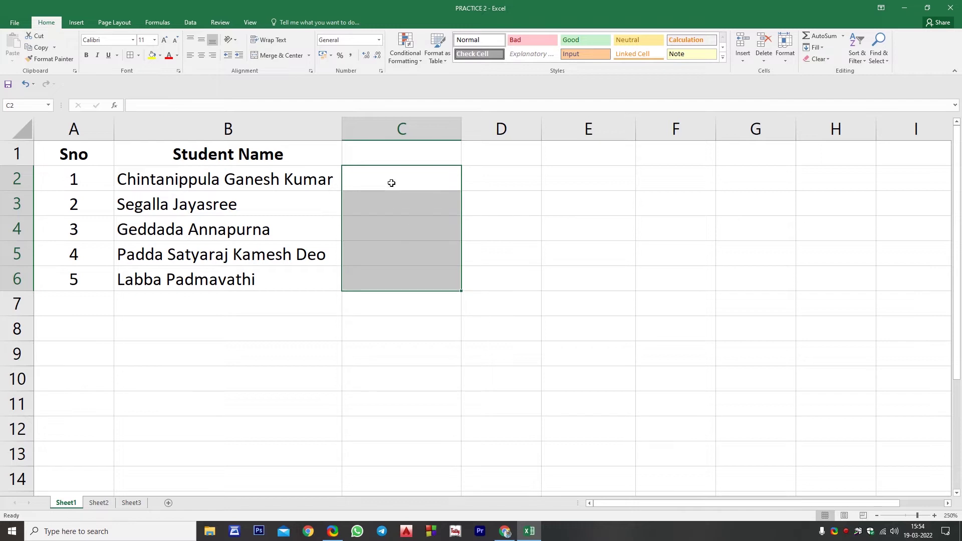
Enter the first student's second word in C2, Flash Fill C2:C6, then delete the results
left_click(392, 183)
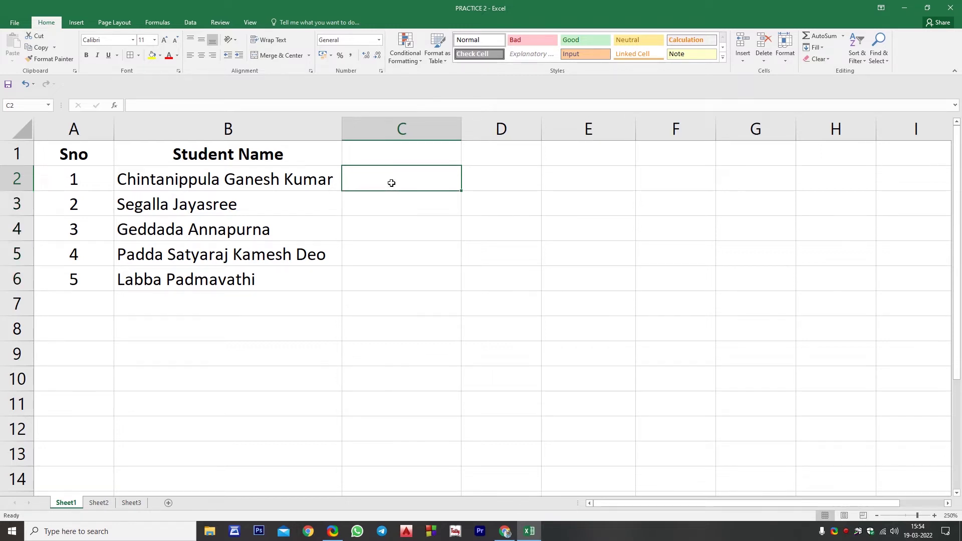
key("Return")
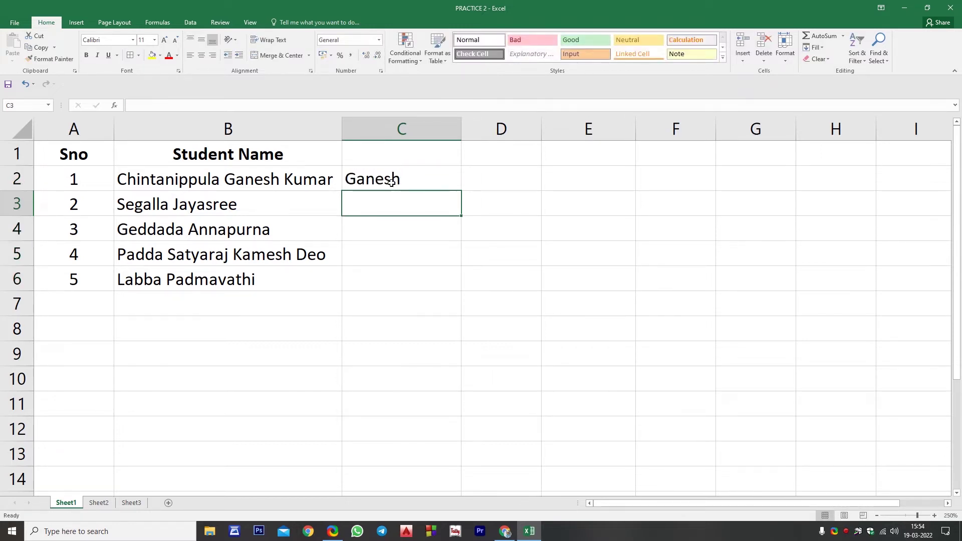
left_click_drag(392, 183, 378, 277)
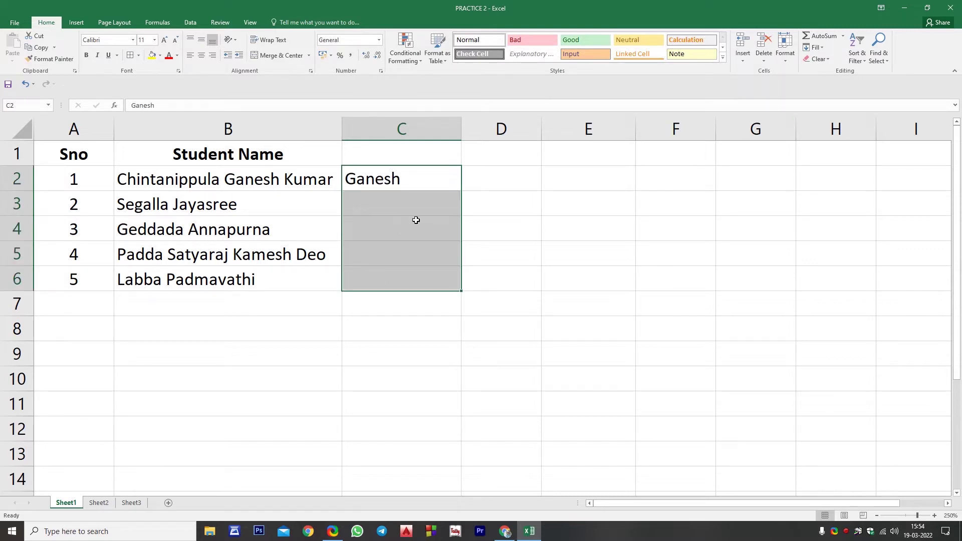
key("ctrl+e")
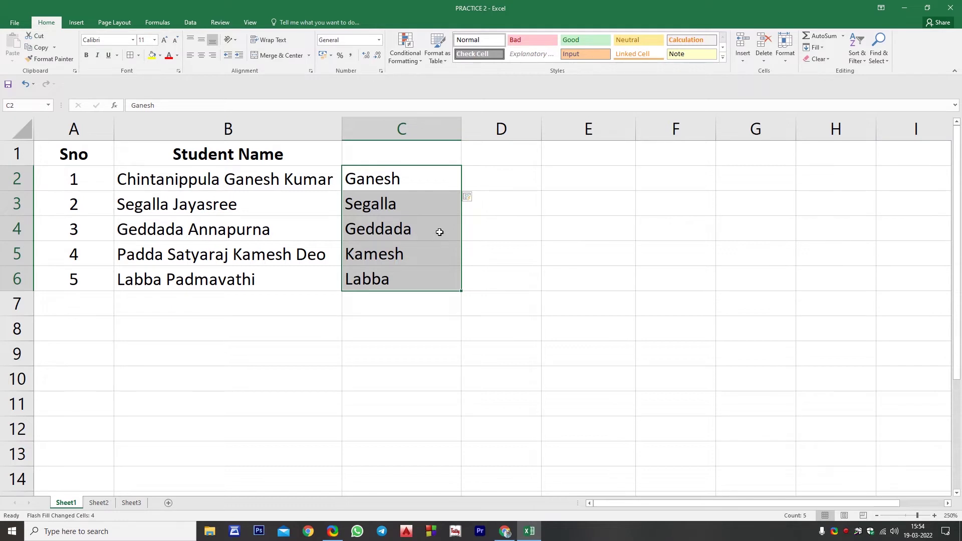
key("Delete")
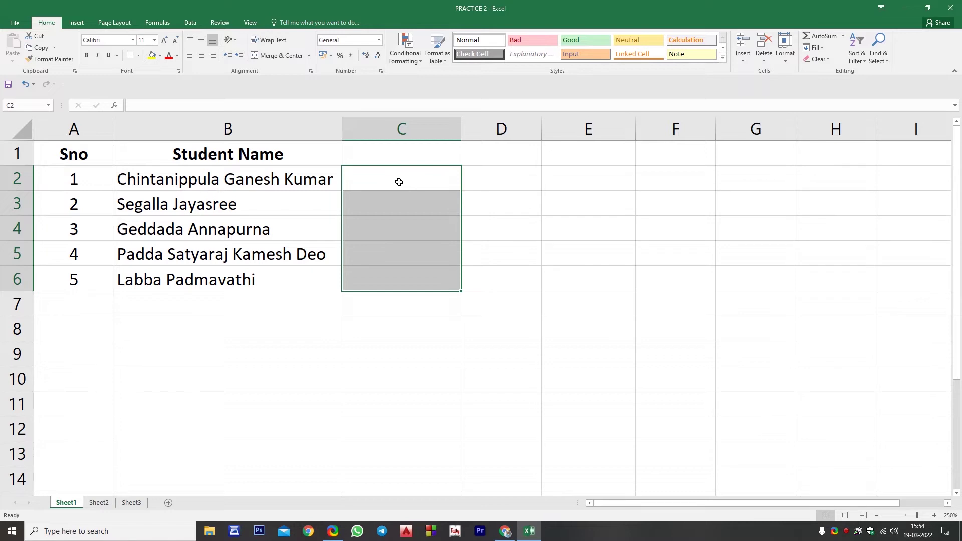
Enter the second student's first word in C3 and Flash Fill first names into C2:C6
left_click(366, 175)
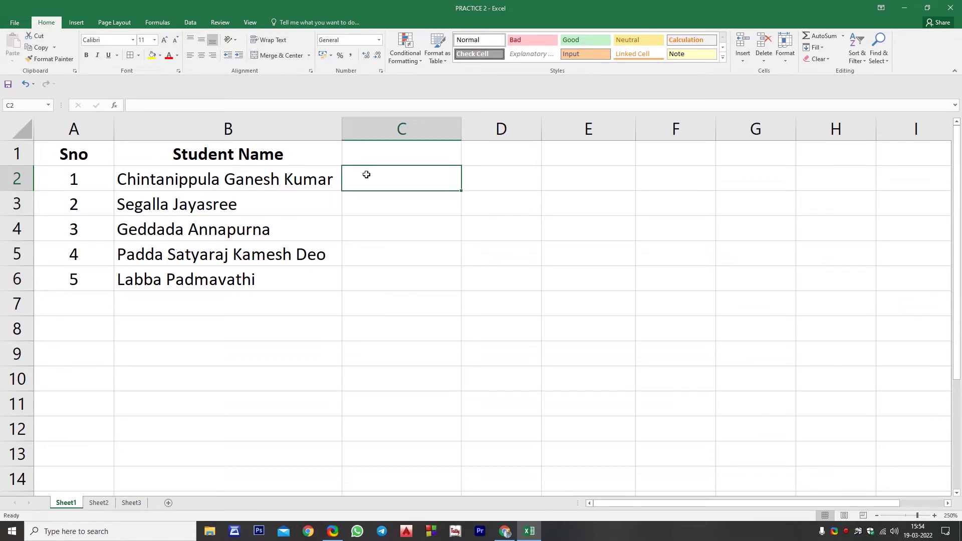
left_click(362, 203)
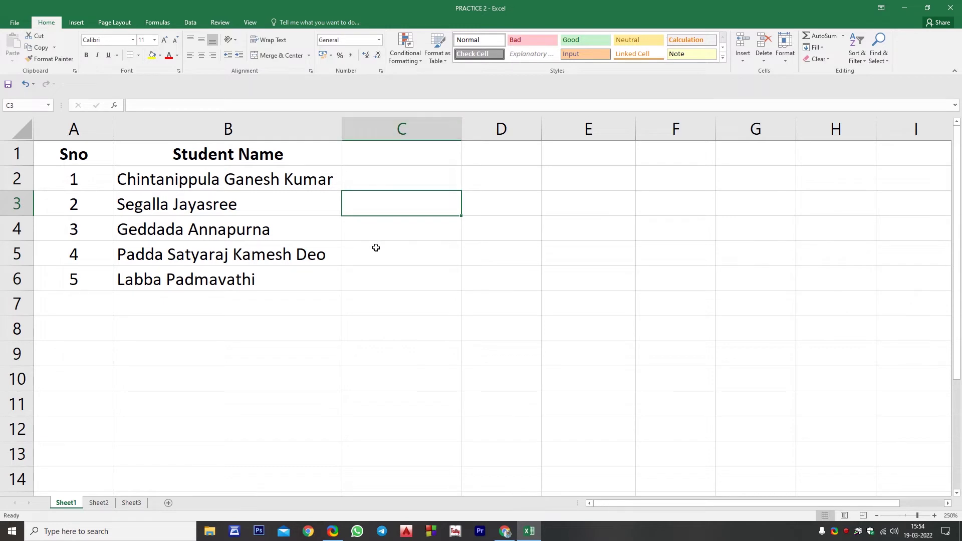
type("Segalla")
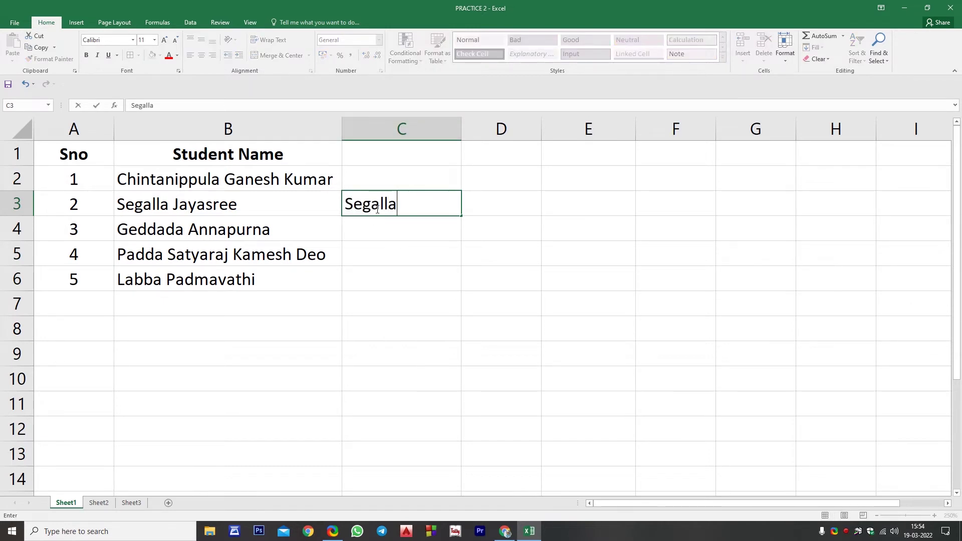
key("Return")
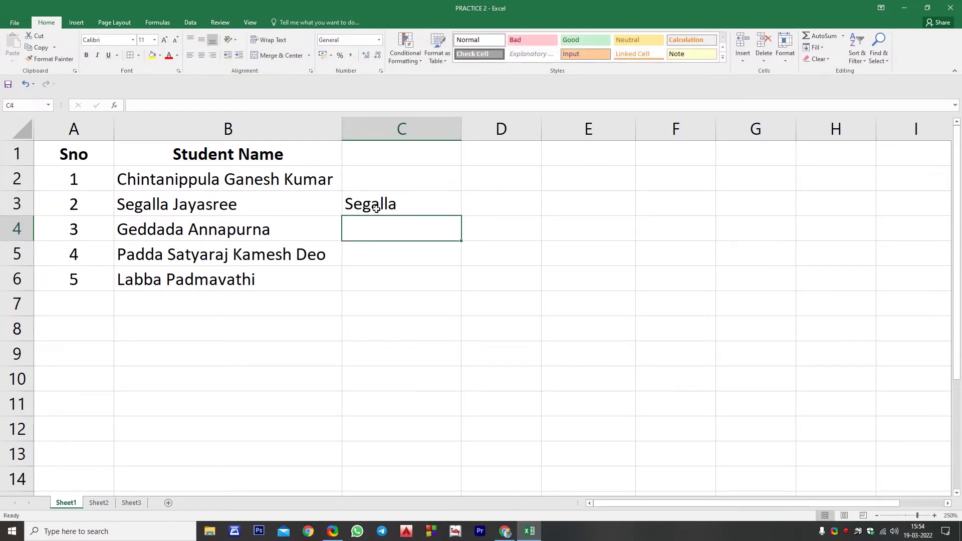
left_click_drag(393, 205, 393, 279)
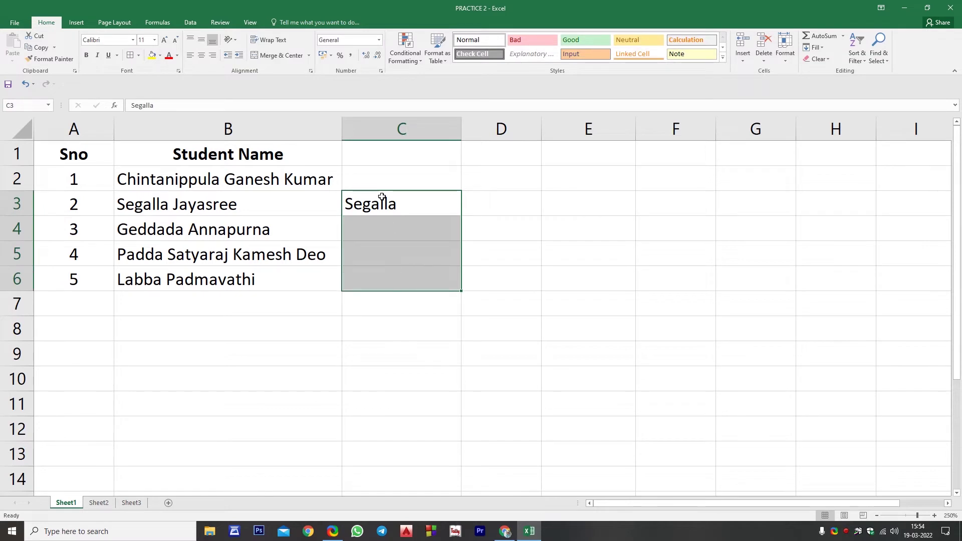
left_click_drag(377, 176, 377, 277)
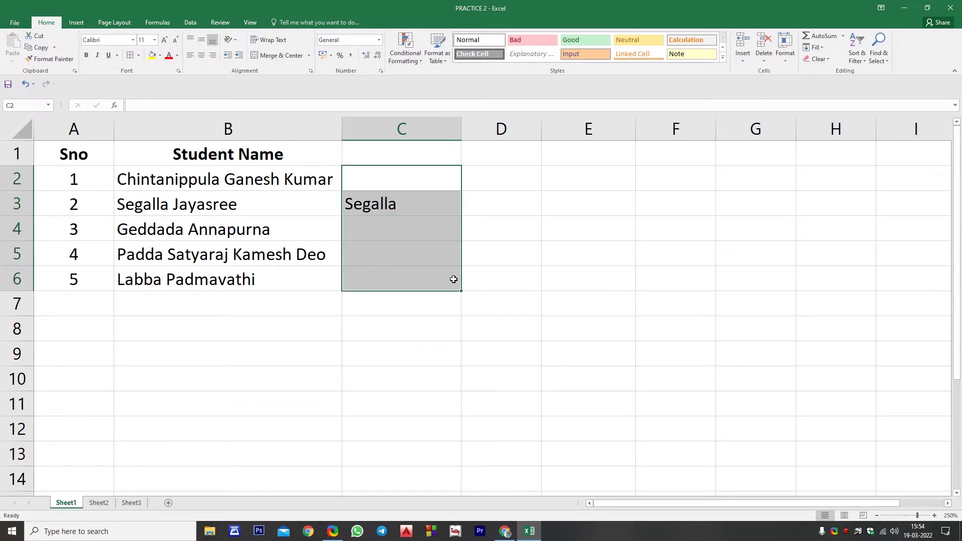
key("ctrl+e")
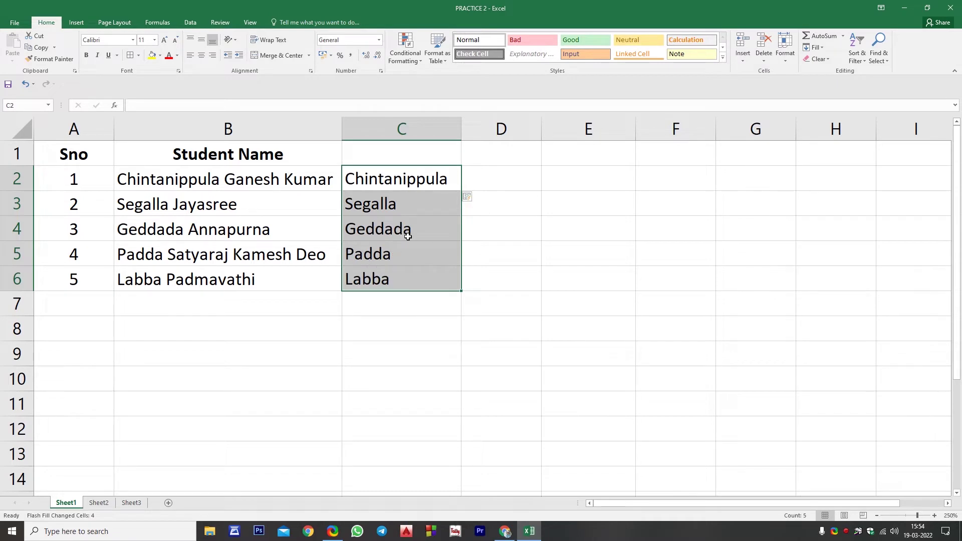
Check each flash-filled first name in C2:C6 and select the range
left_click(404, 181)
left_click(393, 210)
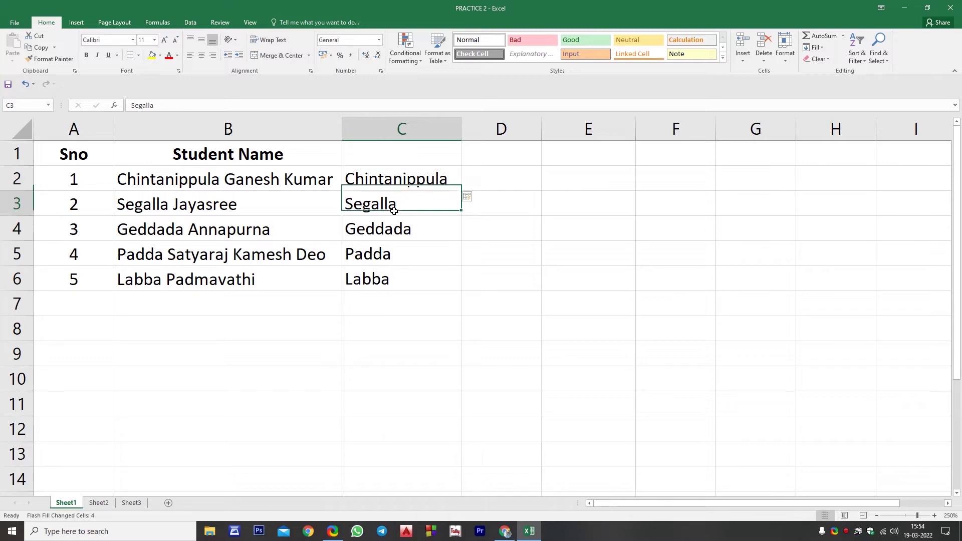
left_click(393, 233)
left_click(394, 255)
left_click(398, 274)
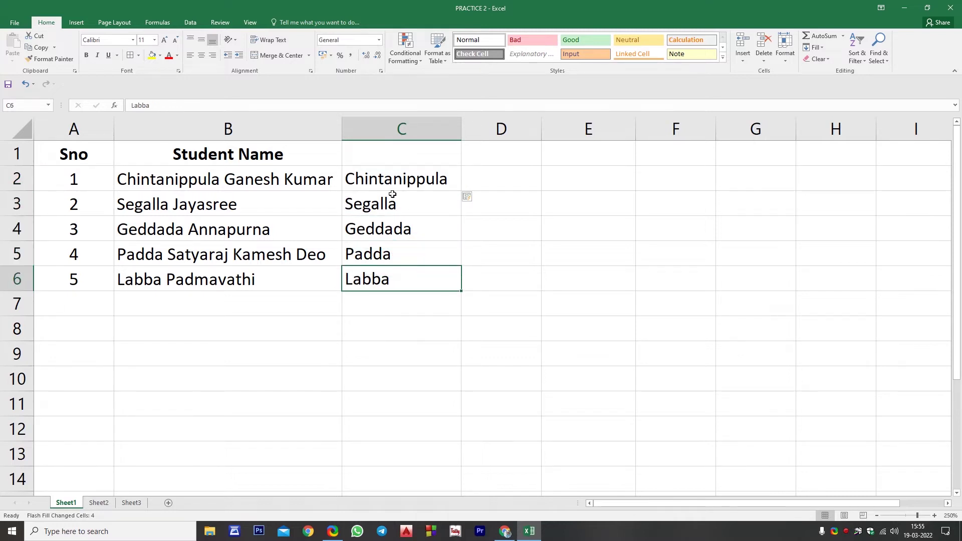
left_click_drag(376, 178, 368, 275)
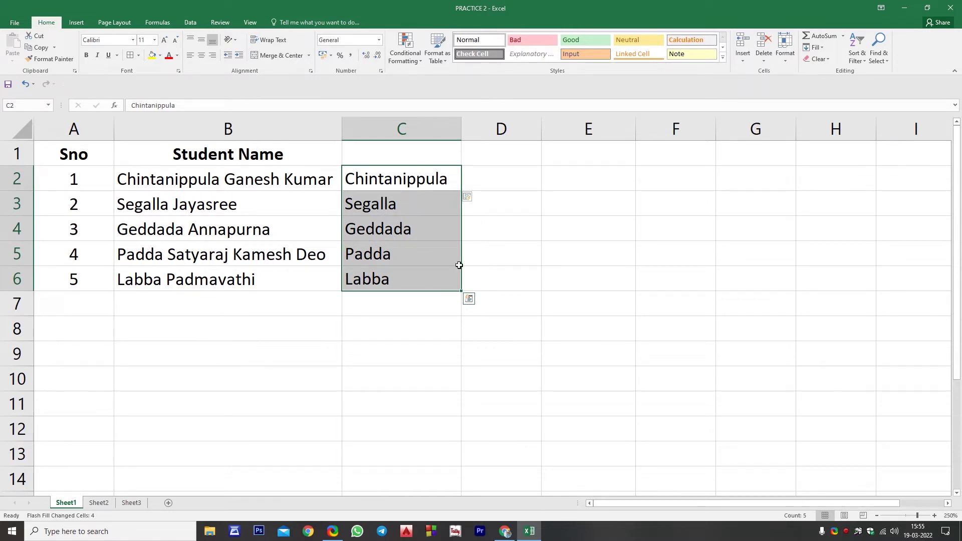
left_click(534, 236)
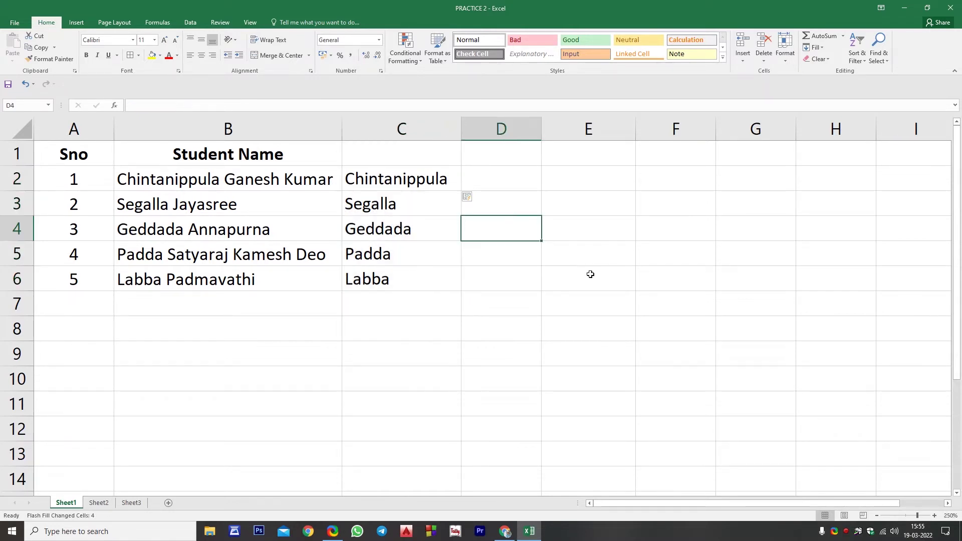
type("1")
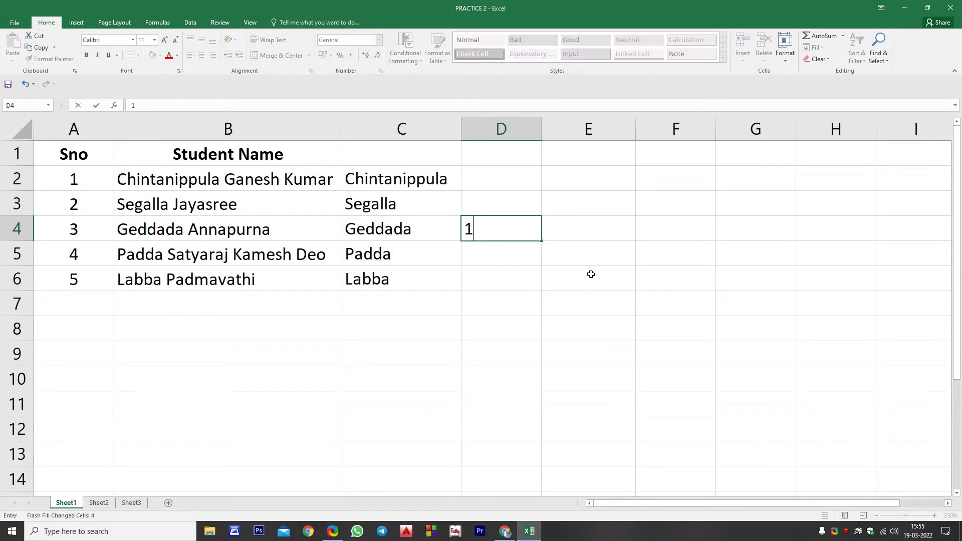
key("BackSpace")
type("2013")
key("Return")
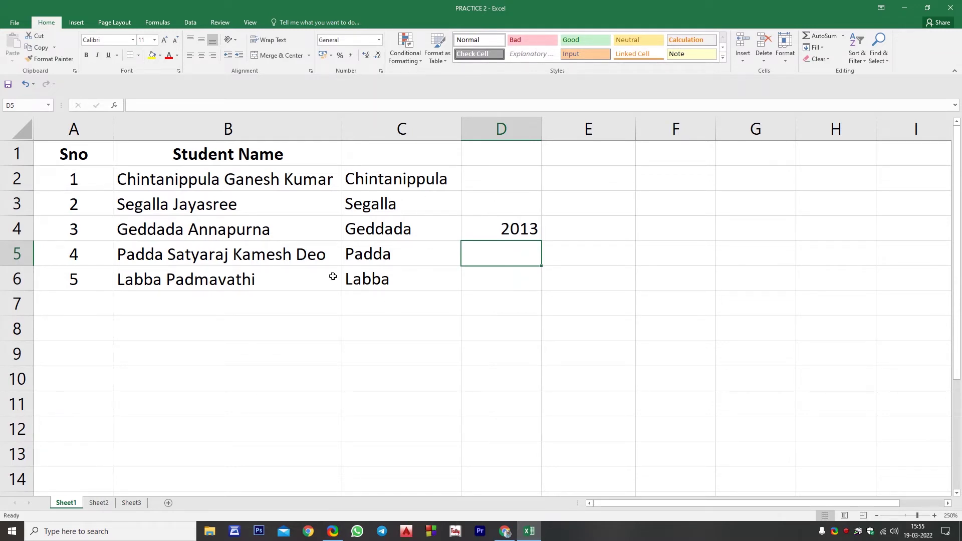
left_click(509, 235)
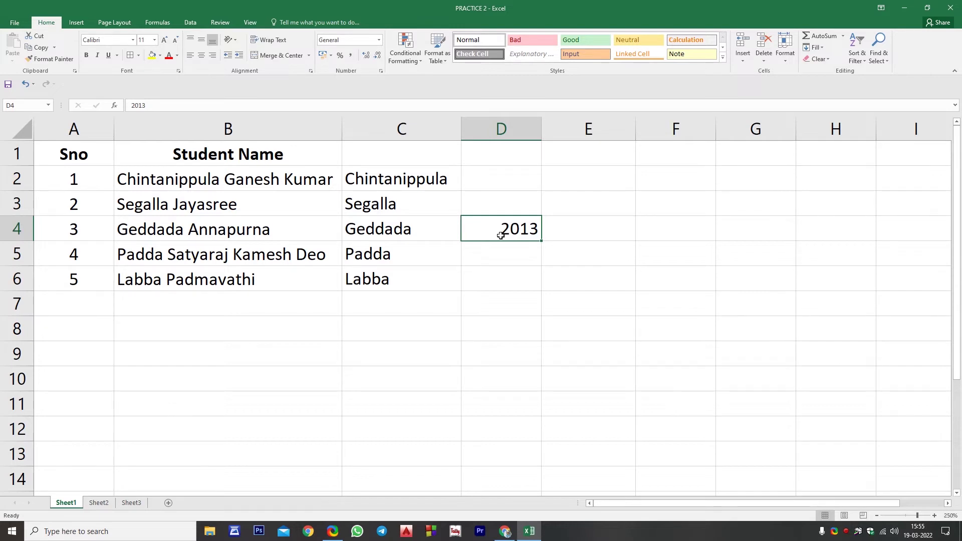
key("Delete")
Search the whole sheet for the new student's surname, which isn't found yet
key("ctrl+a")
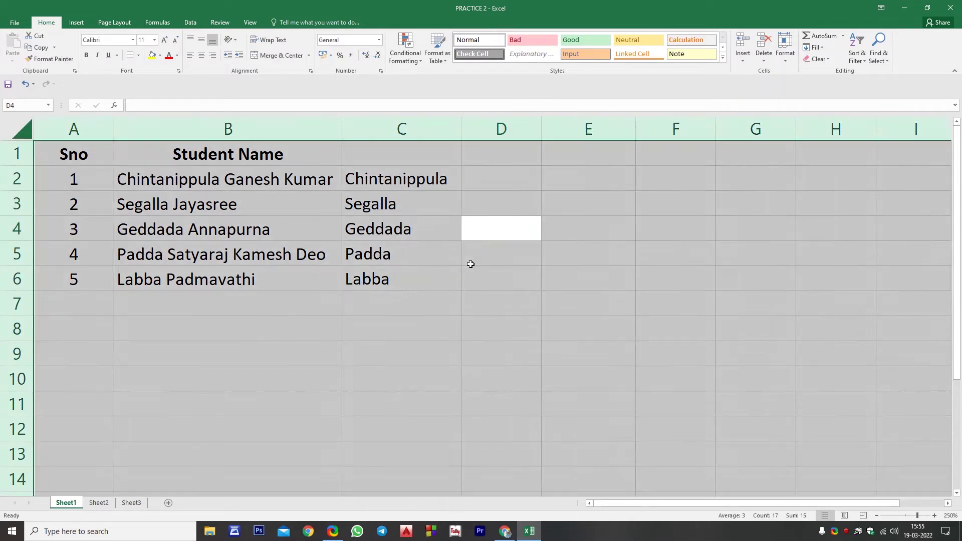
key("ctrl+f")
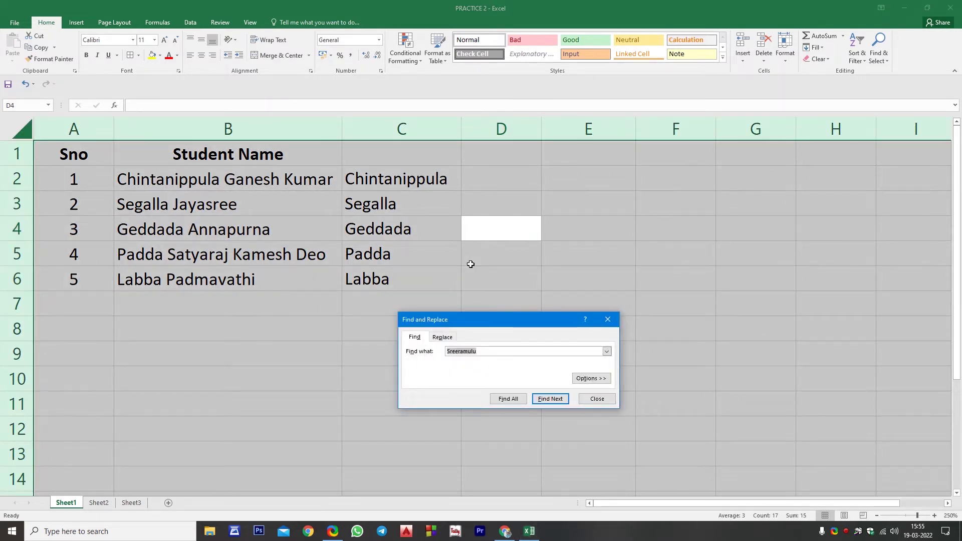
left_click(550, 400)
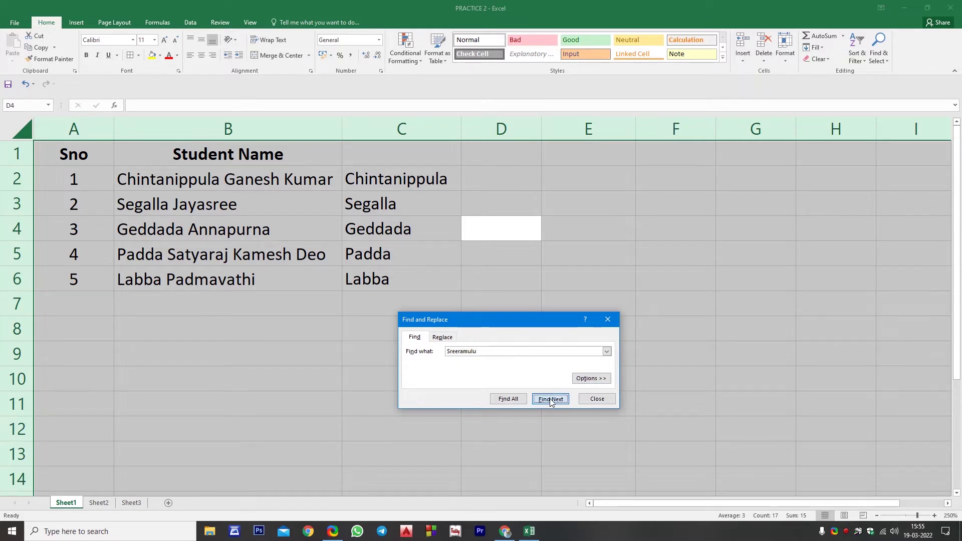
left_click(485, 293)
left_click(597, 399)
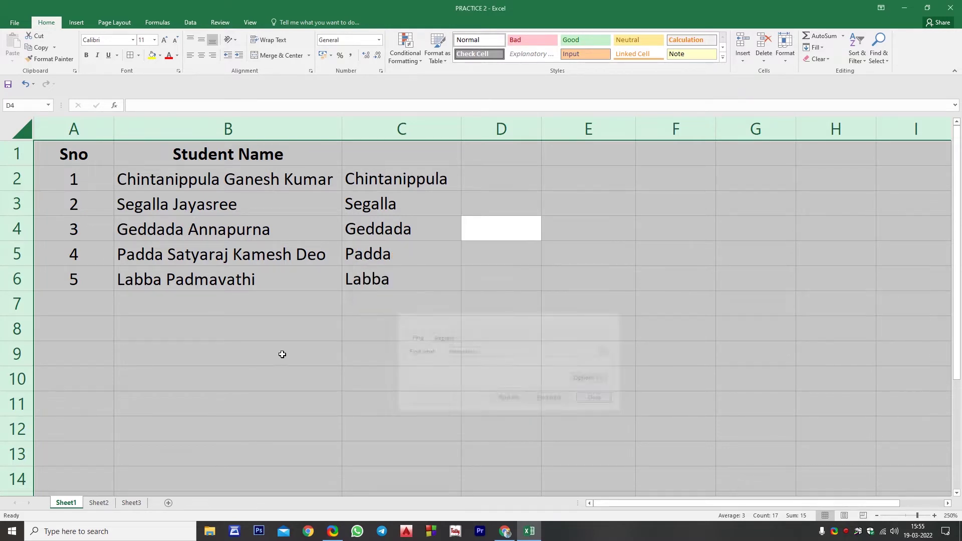
Enter the new student's full name in B9 and search the sheet for that surname again
left_click(228, 361)
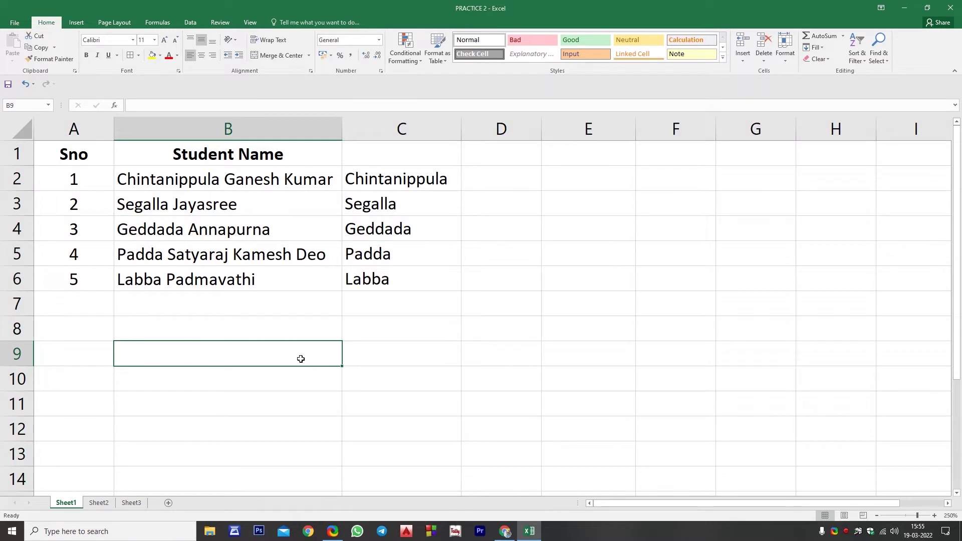
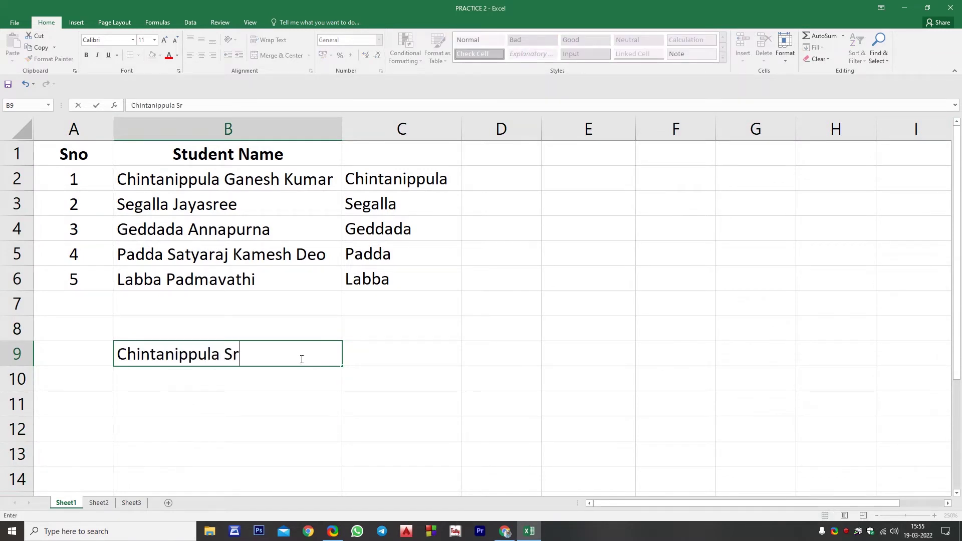
key("Return")
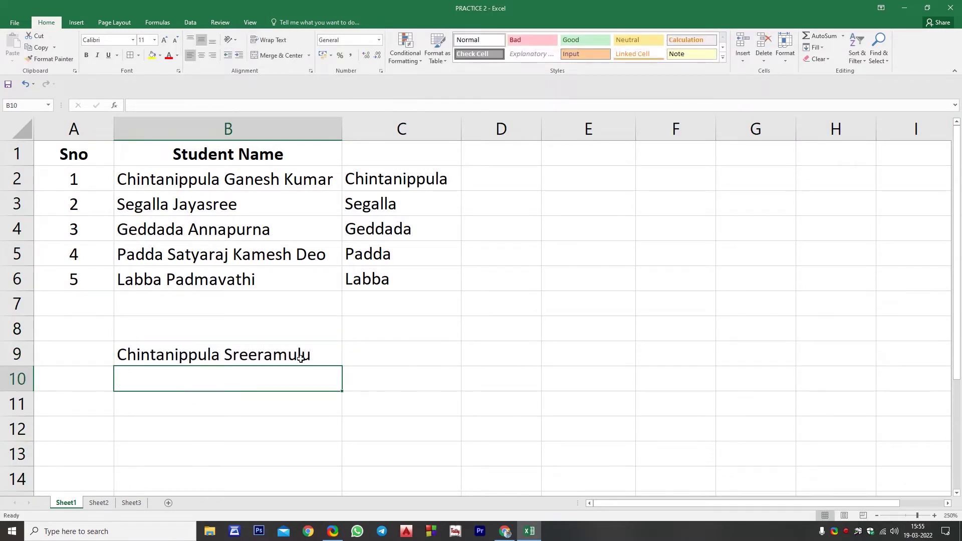
key("ctrl+a")
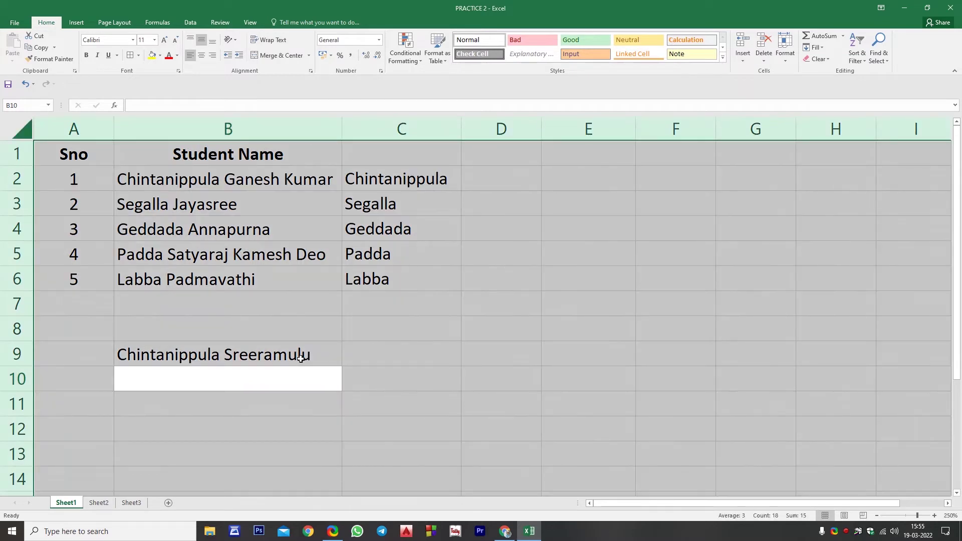
key("ctrl+f")
left_click(550, 407)
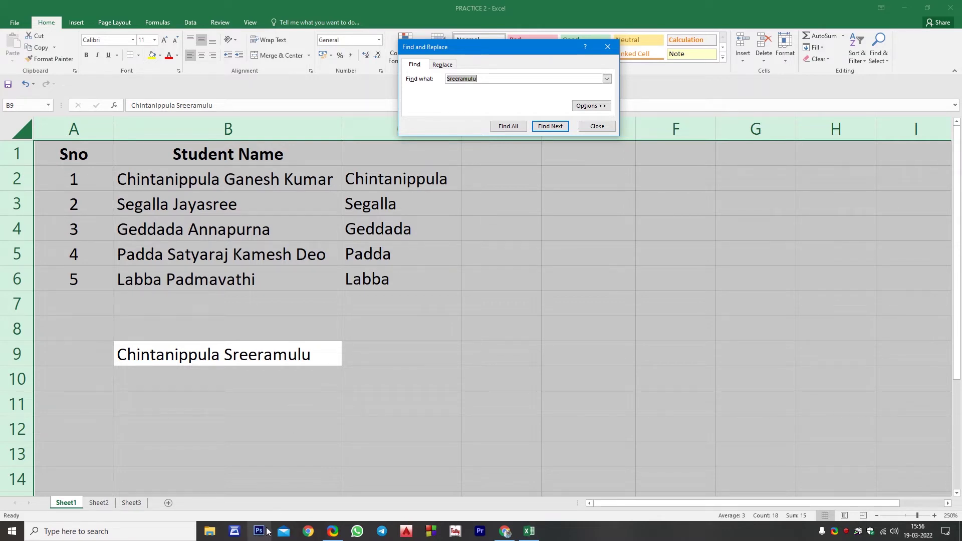
Close the Find and Replace window to return to the student sheet
left_click(597, 126)
left_click(279, 389)
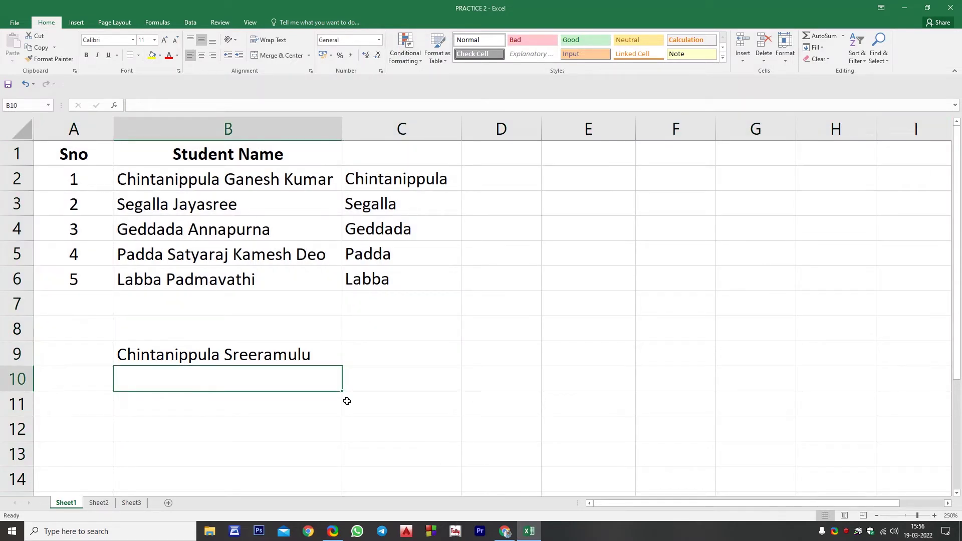
key("ctrl+g")
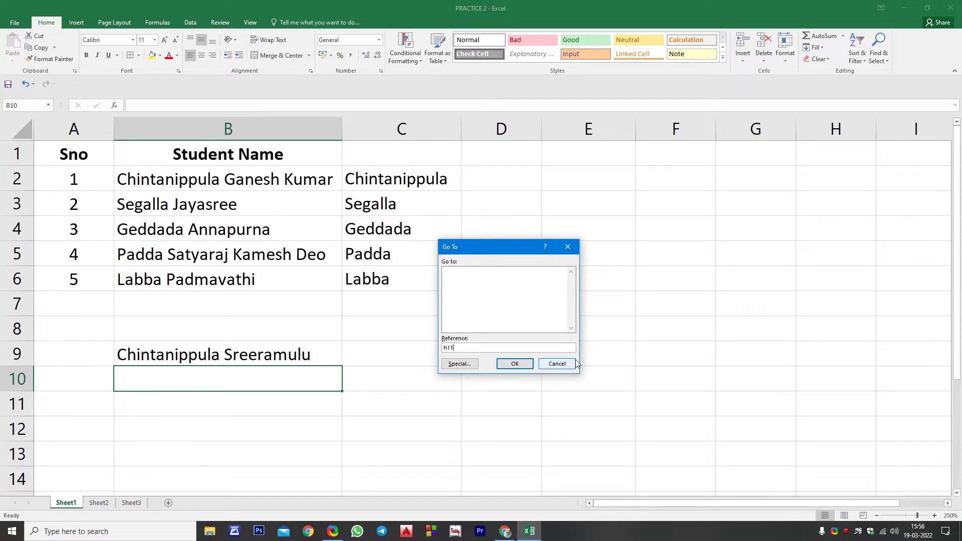
key("Return")
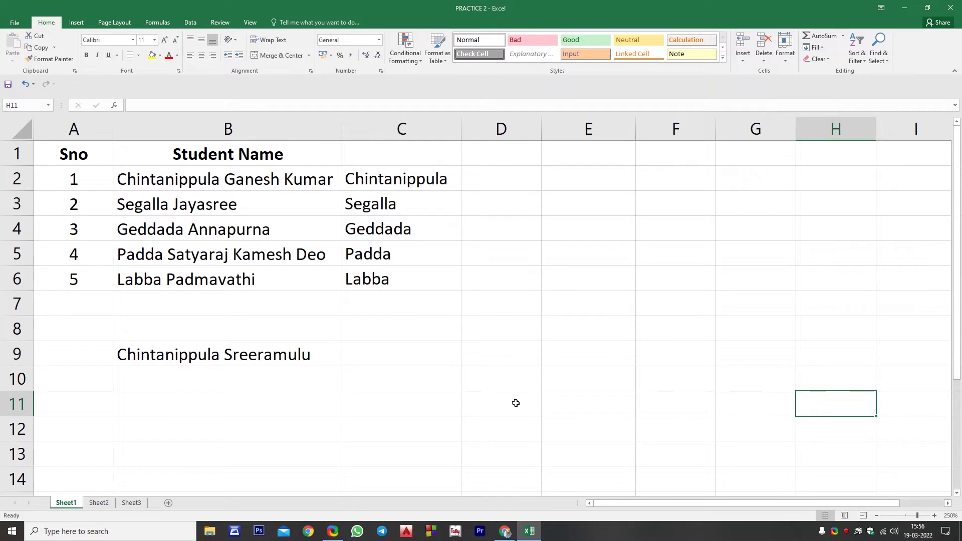
left_click(349, 360)
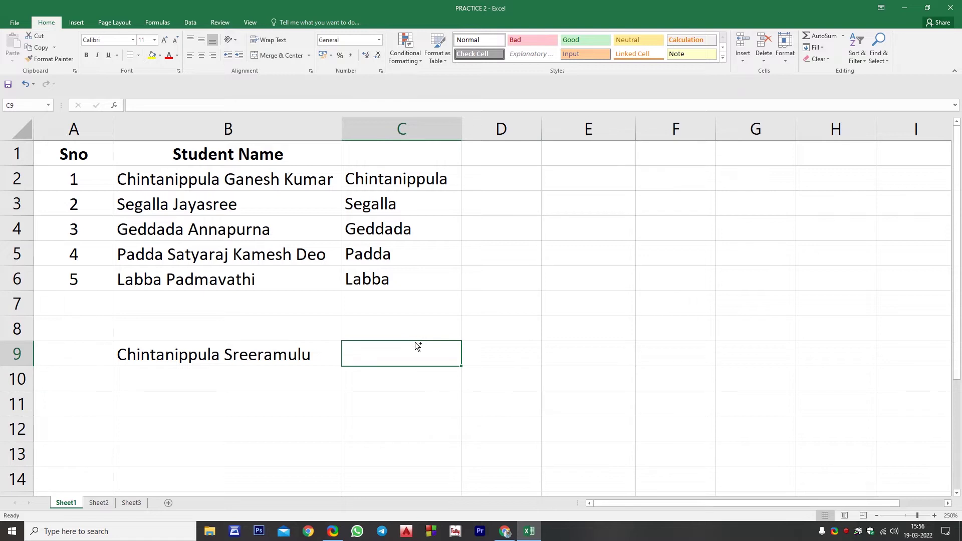
key("ctrl+g")
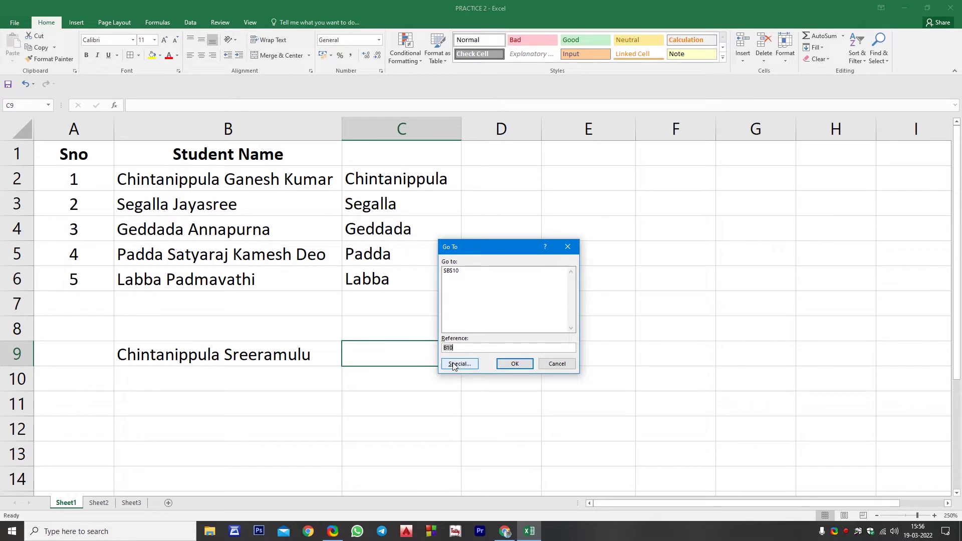
left_click(454, 365)
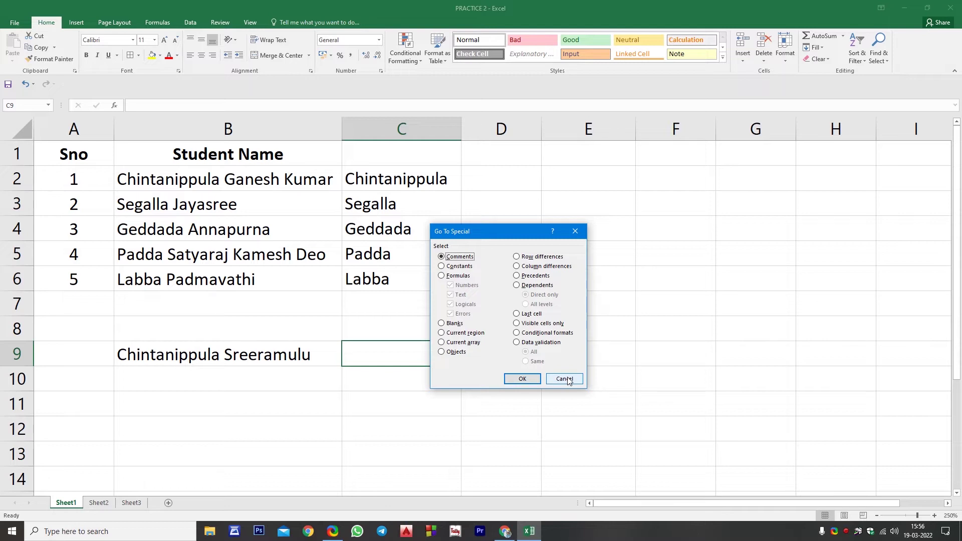
left_click(567, 380)
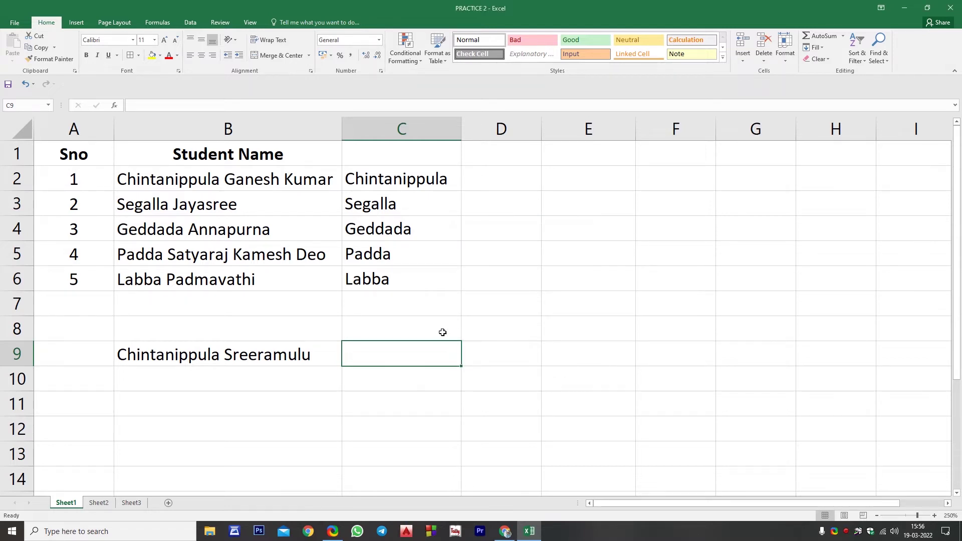
key("ctrl+g")
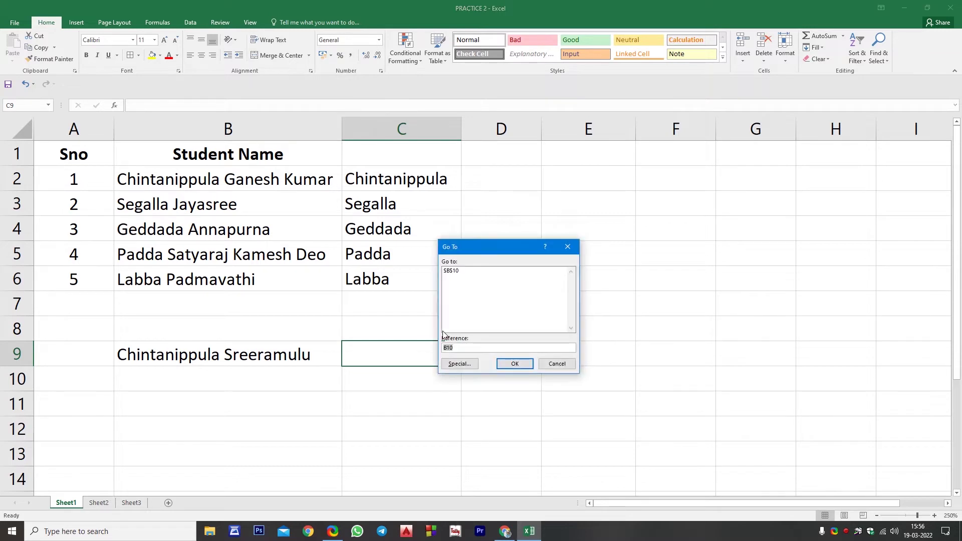
left_click(553, 364)
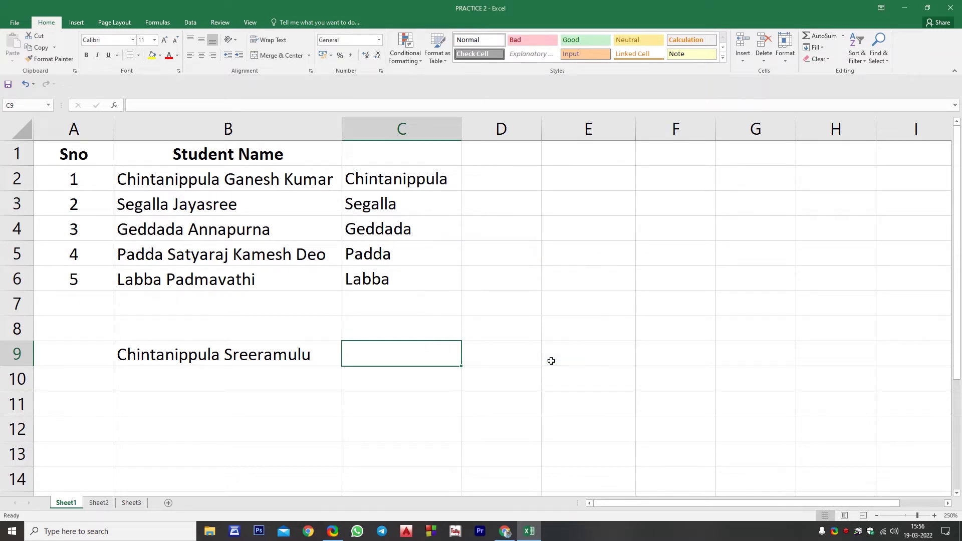
key("ctrl+g")
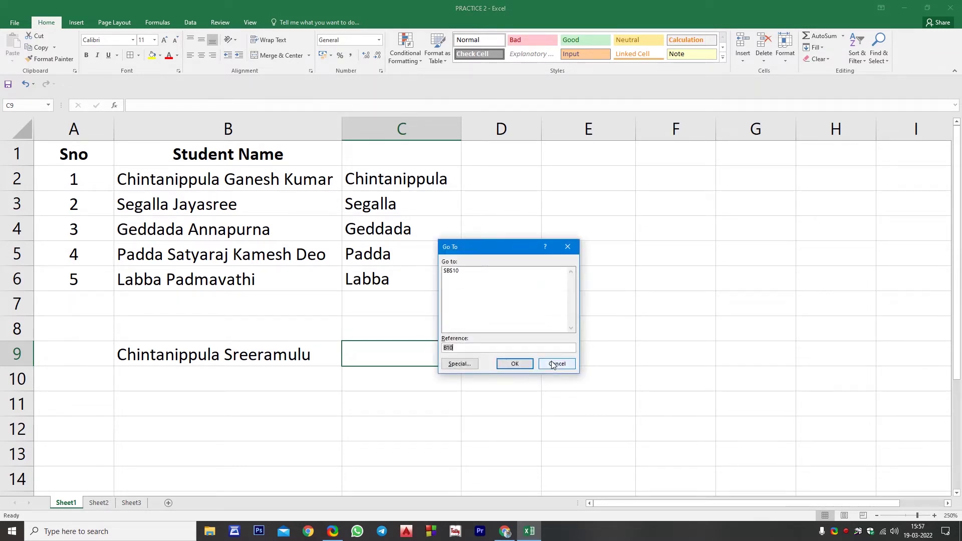
left_click(554, 362)
key("ctrl+g")
left_click(553, 363)
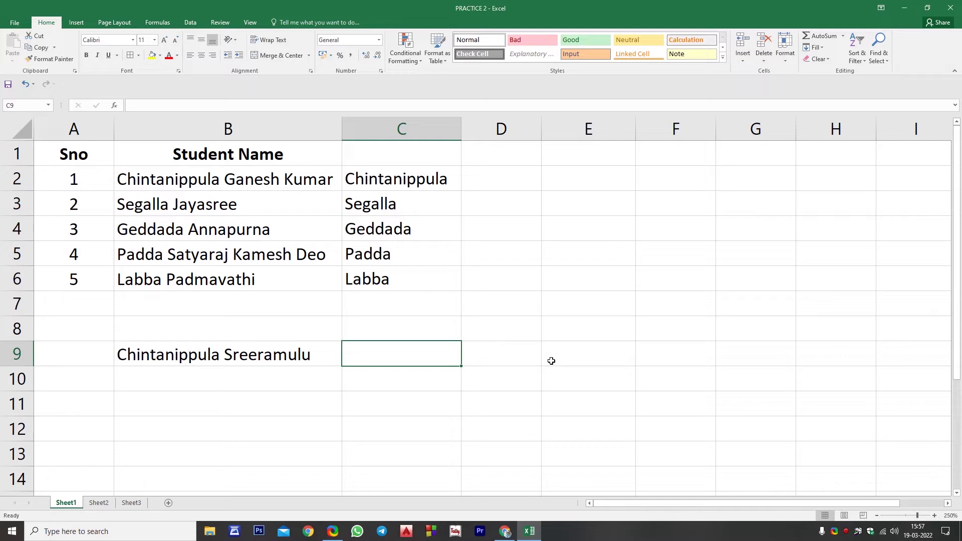
left_click(326, 348)
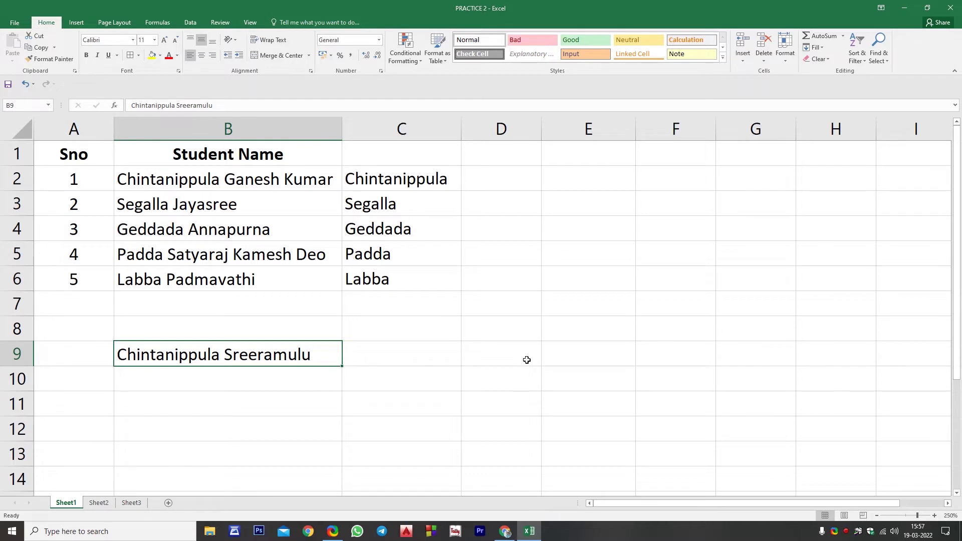
Use Find and Replace to swap the surname in B9's student name for a new two-word name
key("ctrl+h")
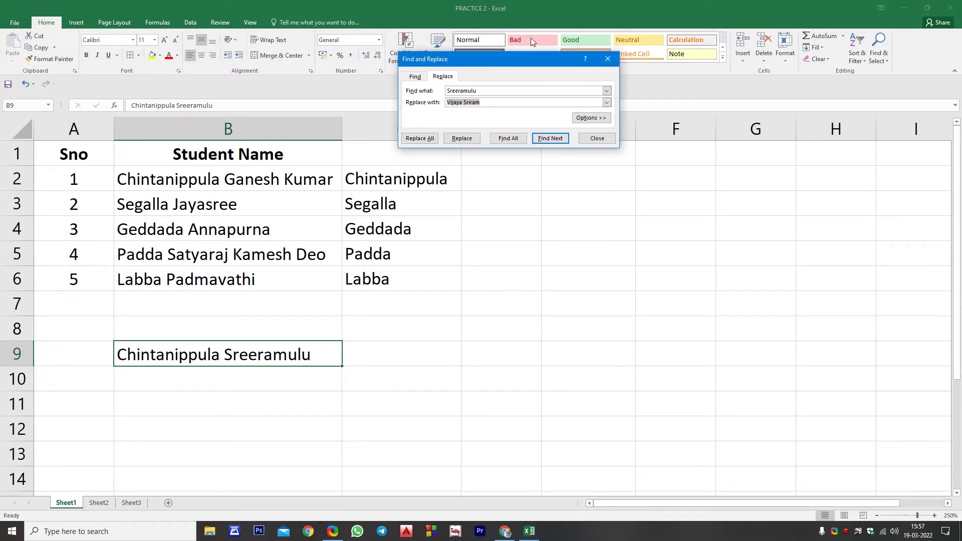
left_click_drag(523, 70, 563, 298)
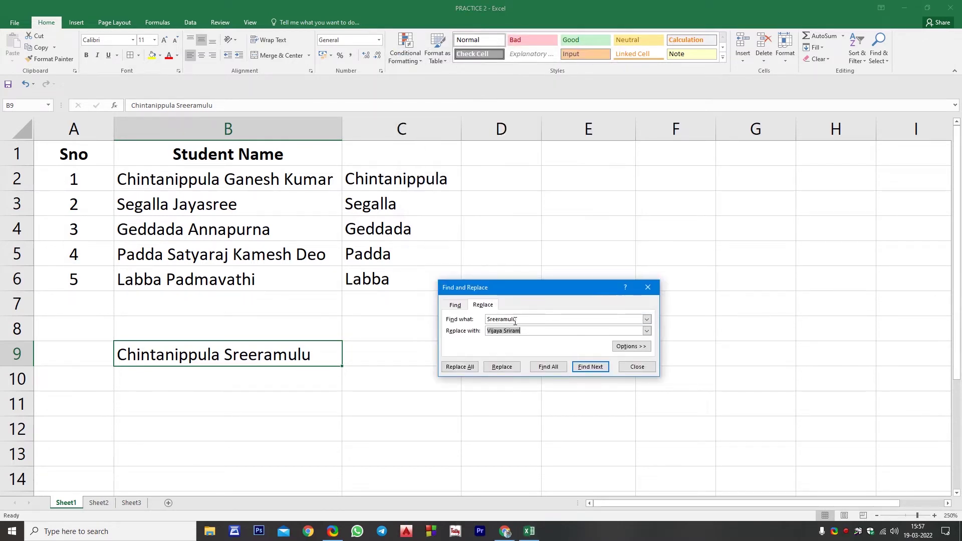
left_click(520, 321)
left_click(502, 367)
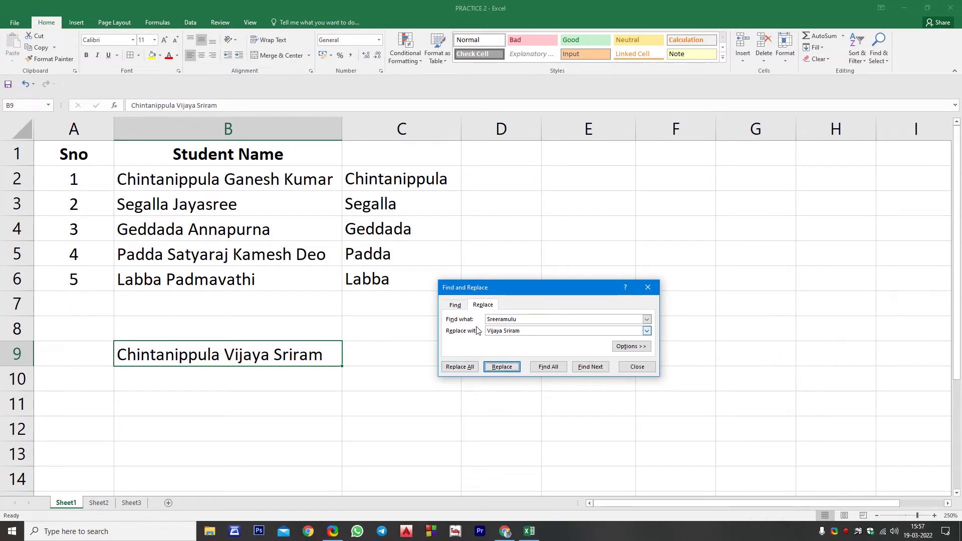
left_click(637, 367)
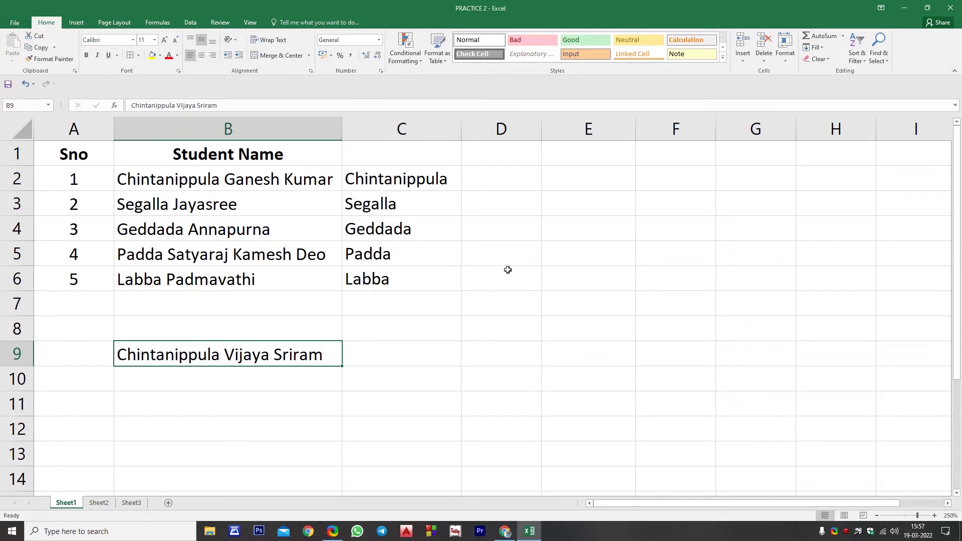
Toggle italics on the student name in B9 so it ends up italic
key("ctrl+i")
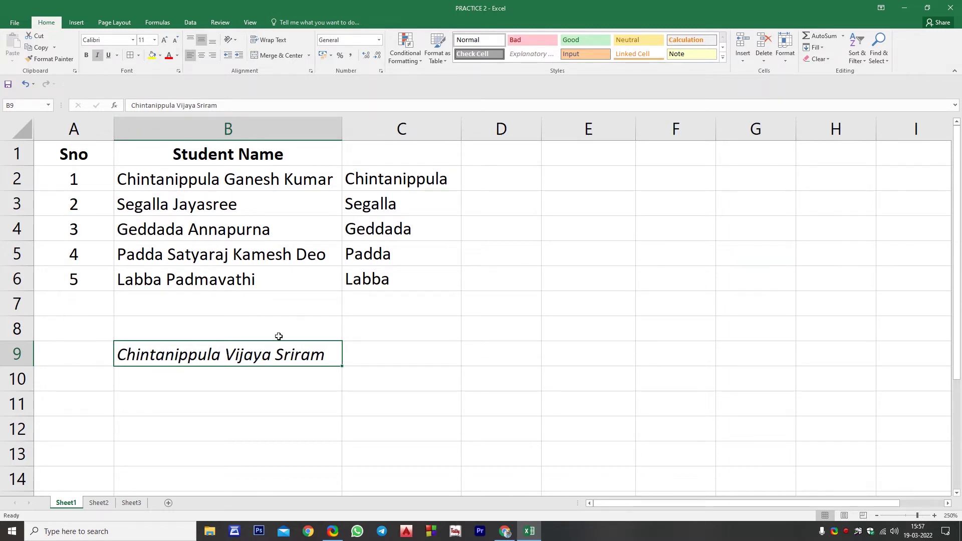
key("ctrl+i")
key("ctrl+i")
key("ctrl+i")
key("ctrl+i")
left_click(393, 337)
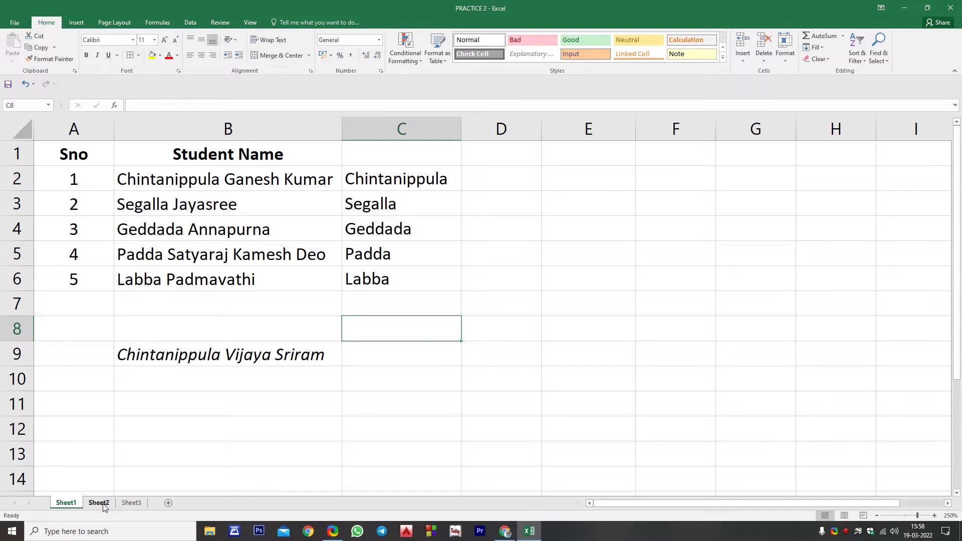
On Sheet2, select the three multi-line address cells A1:A3
left_click(104, 505)
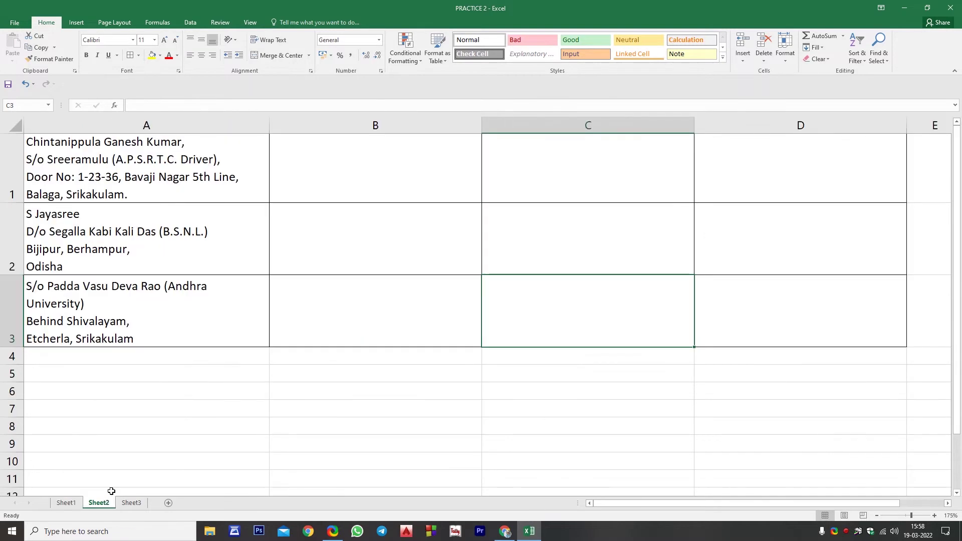
left_click(275, 303)
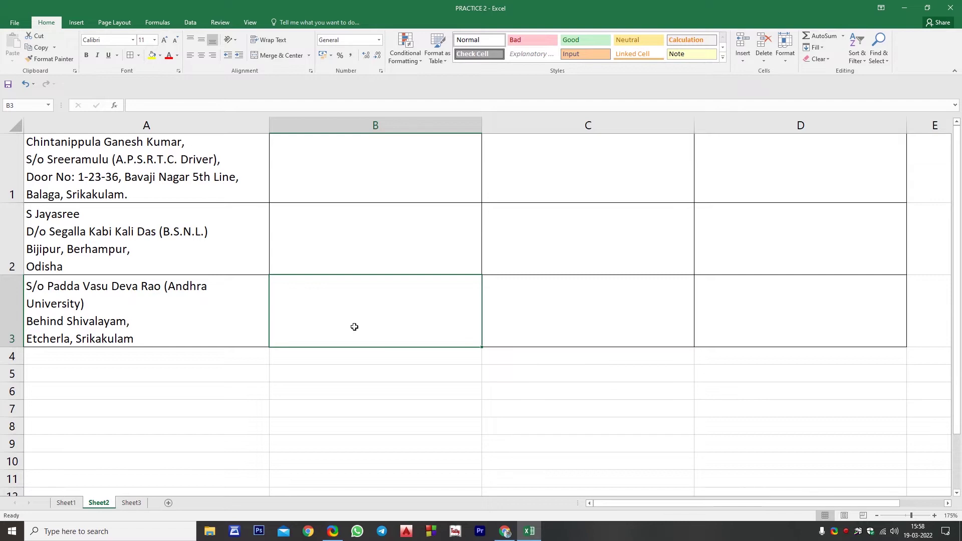
left_click(134, 158)
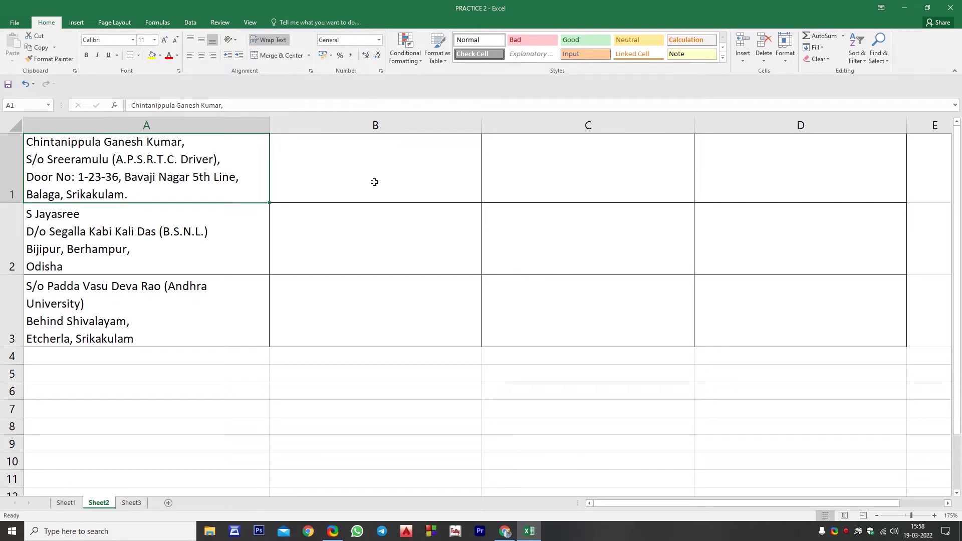
left_click(348, 176)
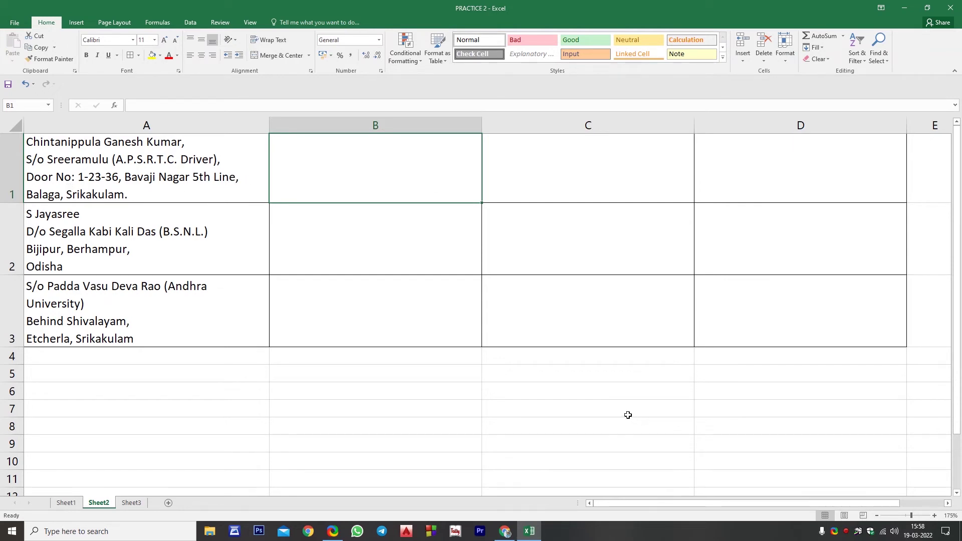
left_click_drag(188, 158, 187, 307)
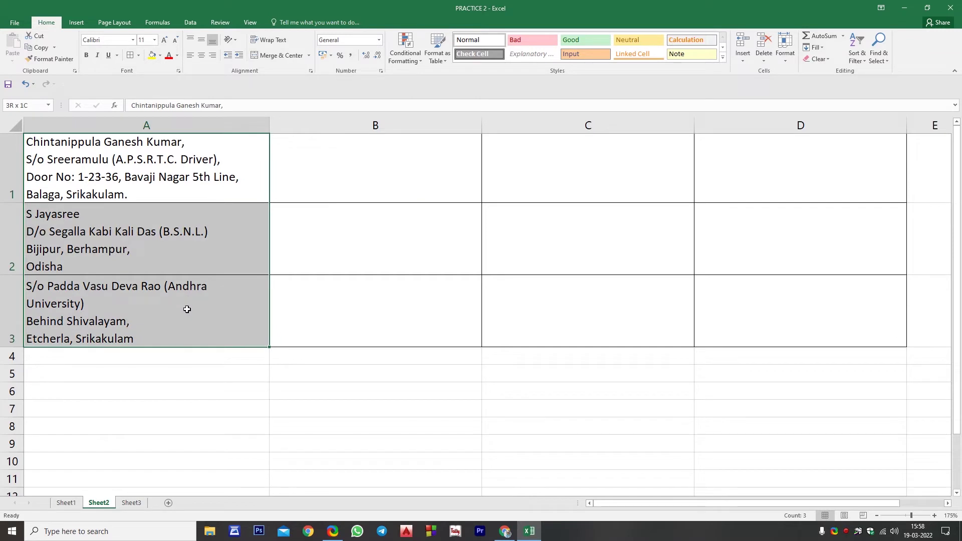
Run Text to Columns on A1:A3, delimited by a line-break Other delimiter, replacing existing data
left_click(190, 23)
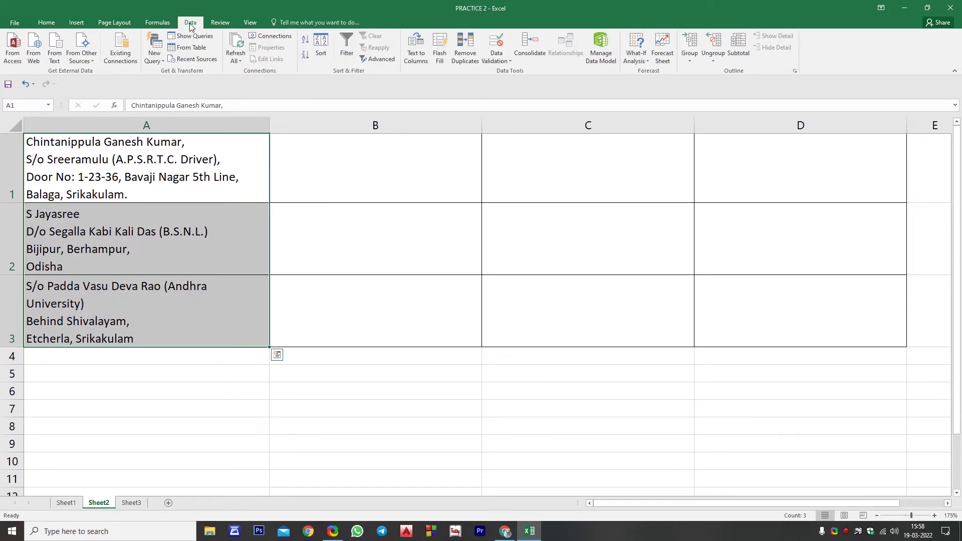
left_click(419, 59)
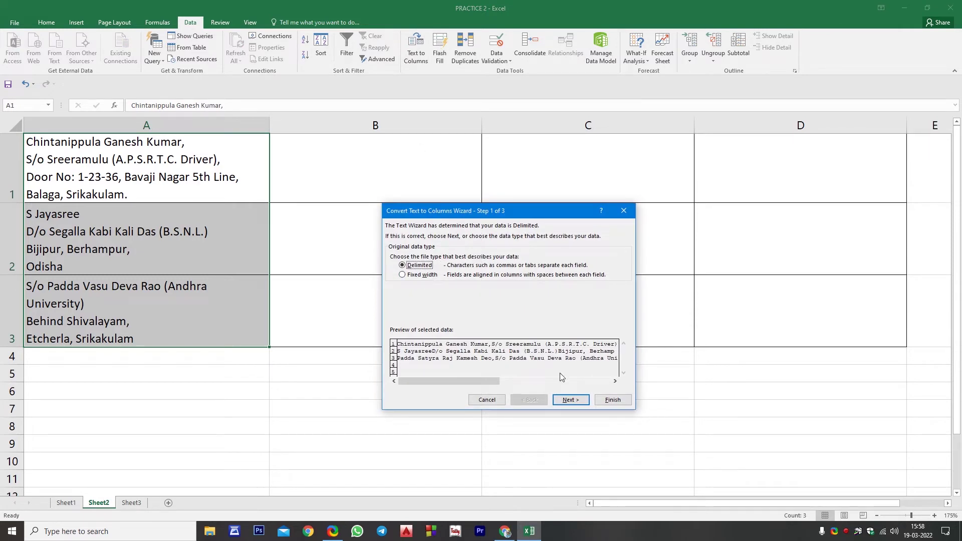
left_click(571, 399)
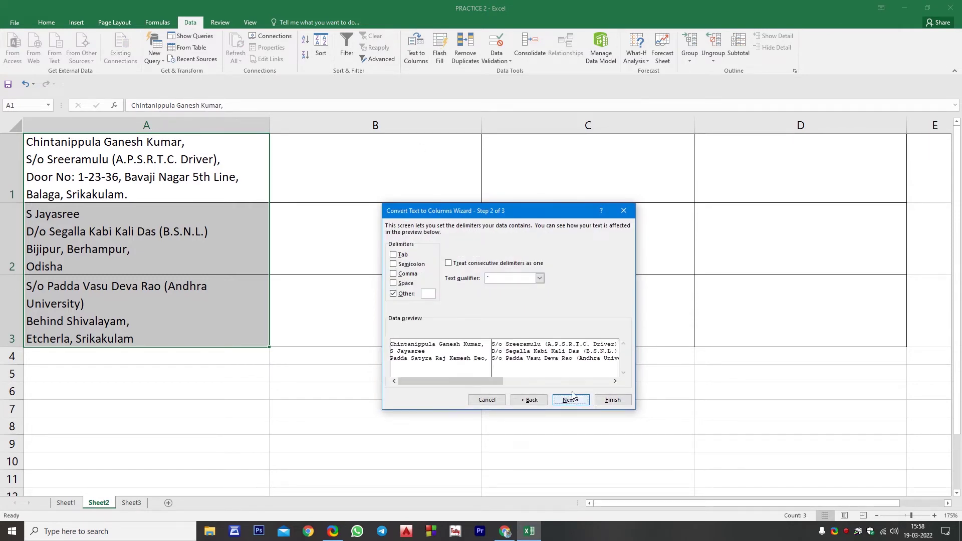
left_click(394, 255)
left_click(393, 255)
left_click(409, 296)
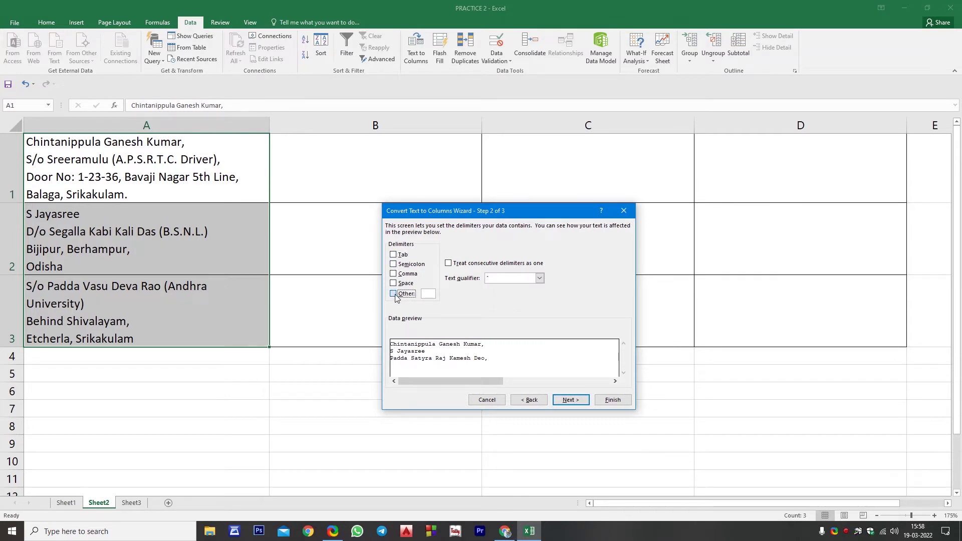
left_click(409, 296)
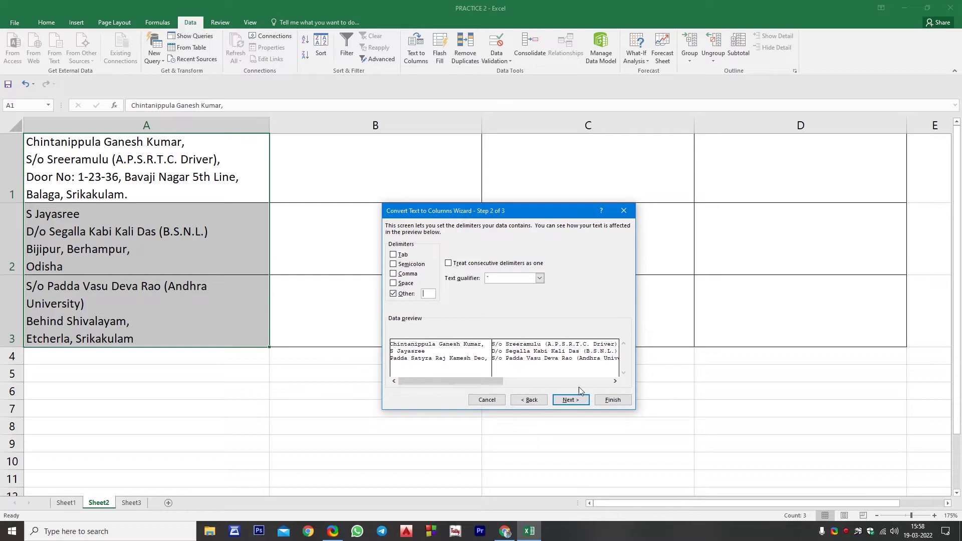
left_click(573, 401)
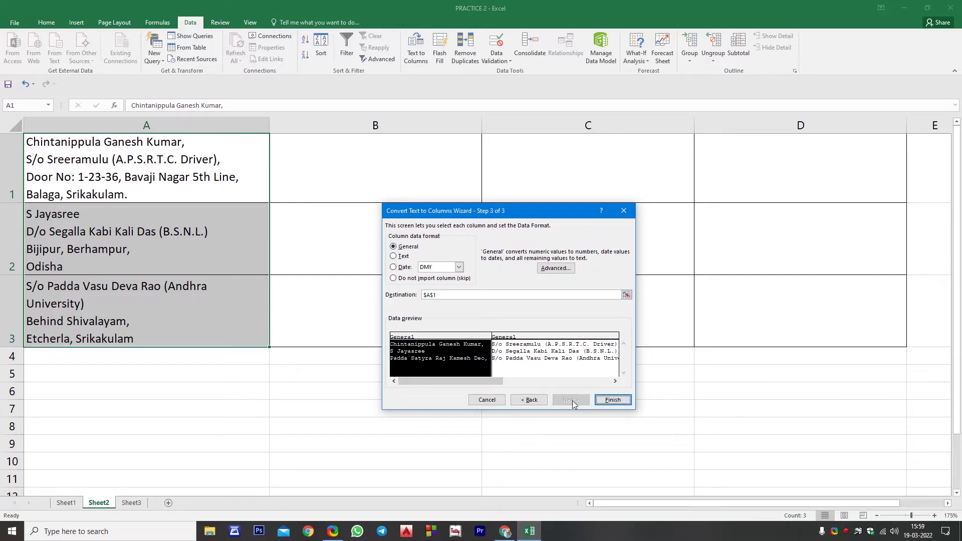
left_click(612, 399)
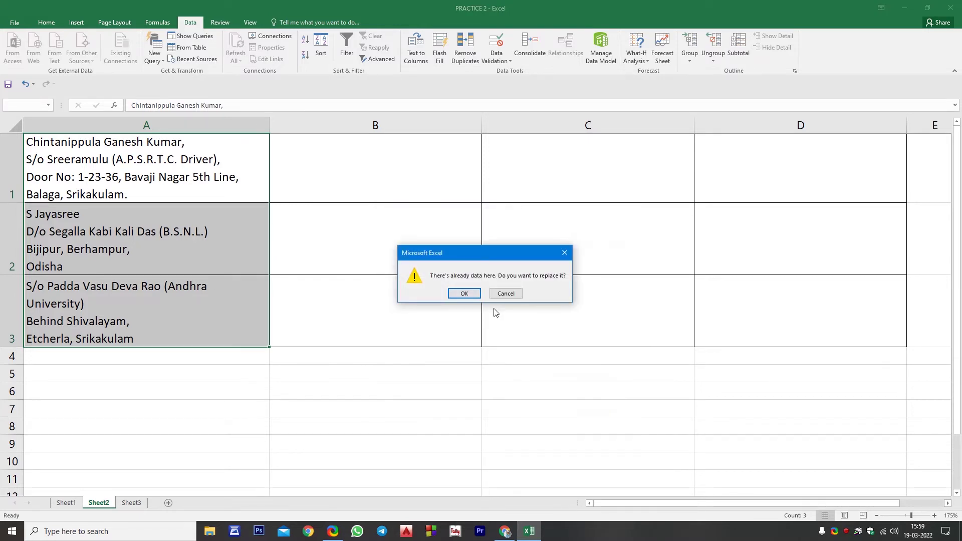
left_click(464, 294)
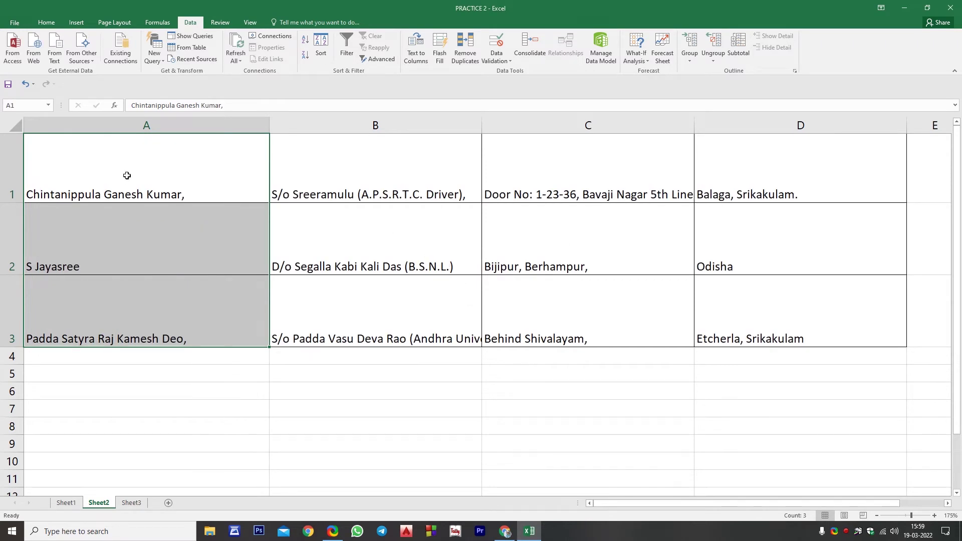
Inspect each split address line across cells A1 through D3
left_click(206, 189)
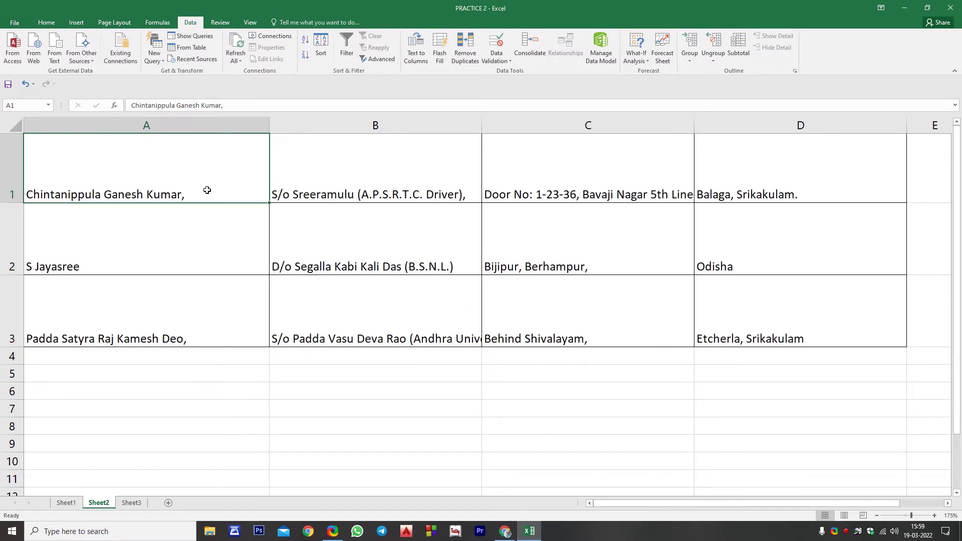
left_click(342, 175)
left_click(150, 178)
left_click(451, 166)
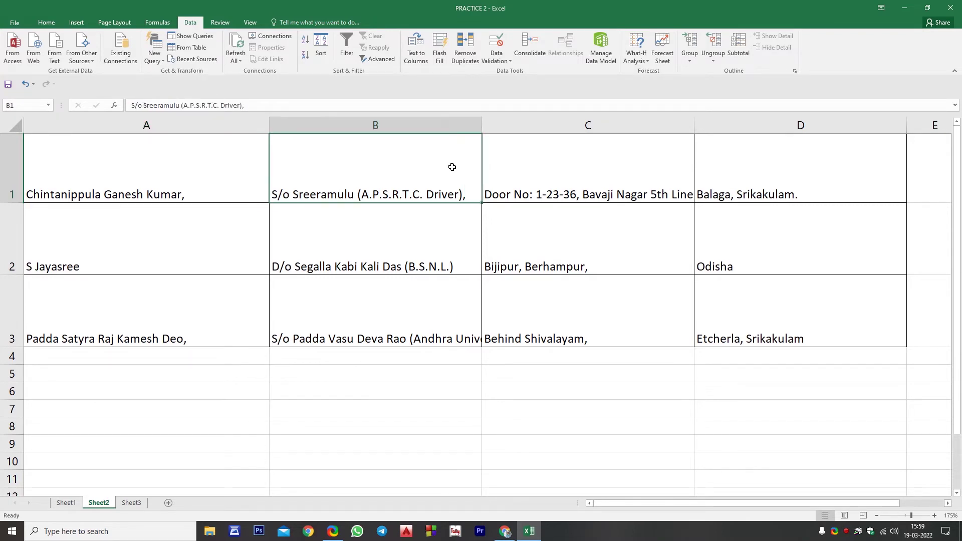
left_click(596, 160)
left_click(720, 161)
left_click(193, 234)
left_click(383, 236)
left_click(573, 236)
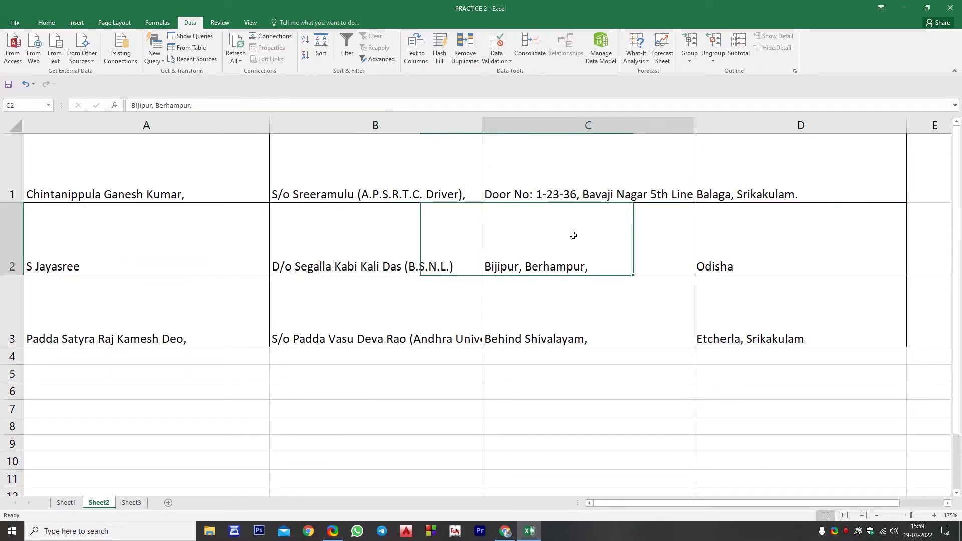
left_click(727, 231)
left_click(137, 318)
left_click(452, 309)
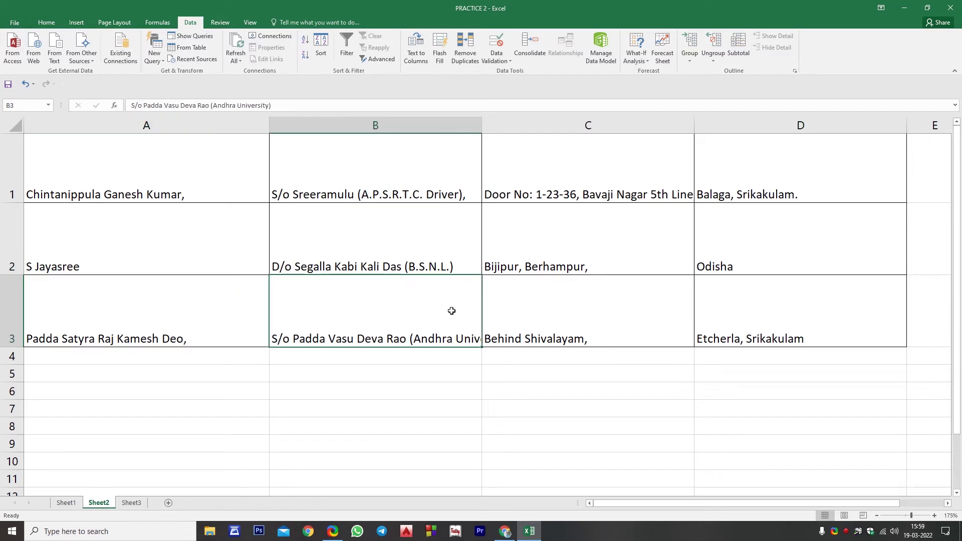
left_click(620, 303)
left_click(731, 307)
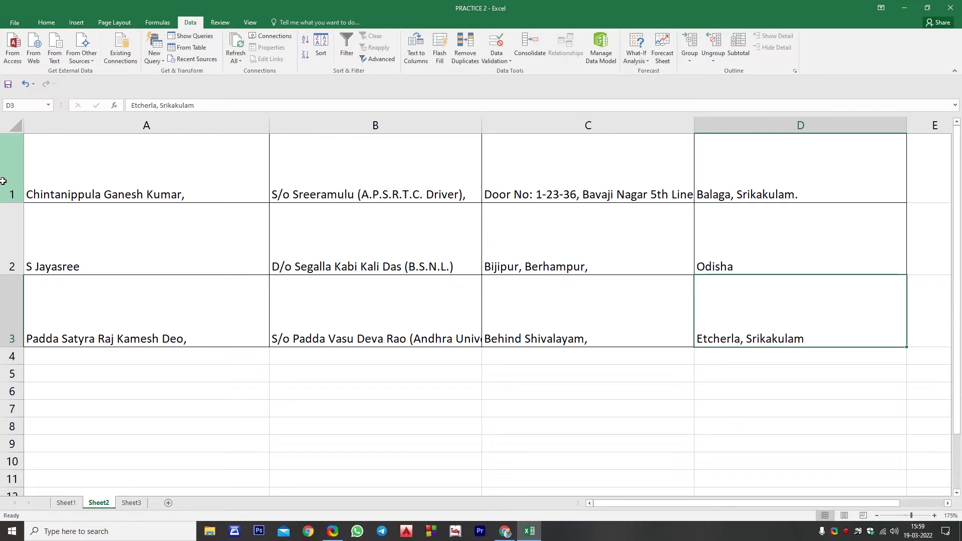
Auto-fit rows 1–3, then undo the split so addresses return to column A
left_click_drag(3, 182, 3, 307)
left_click_drag(10, 347, 10, 347)
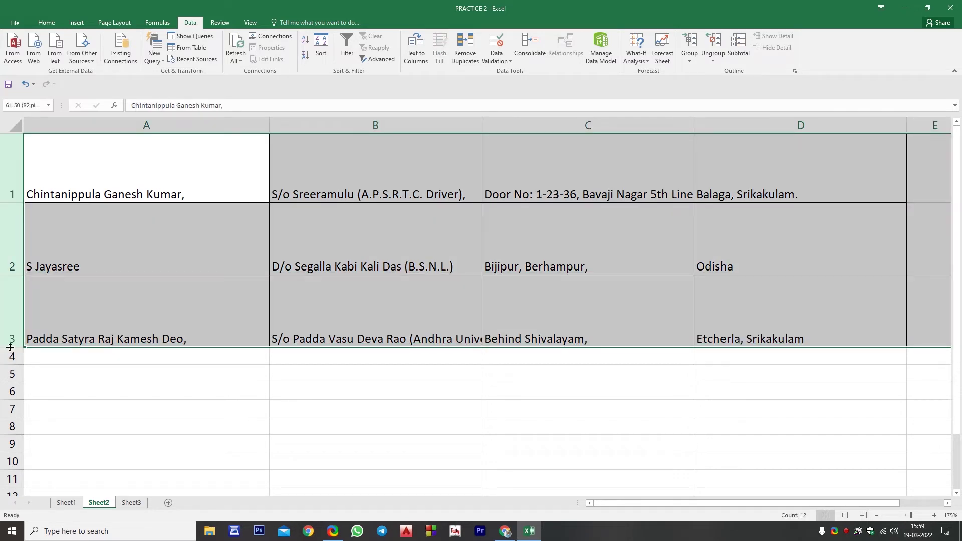
double_click(10, 347)
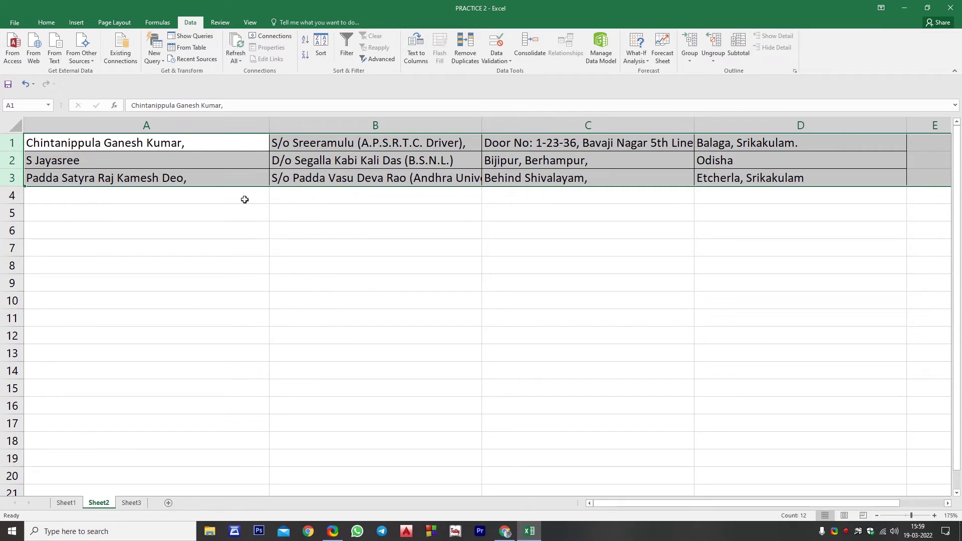
key("ctrl+z")
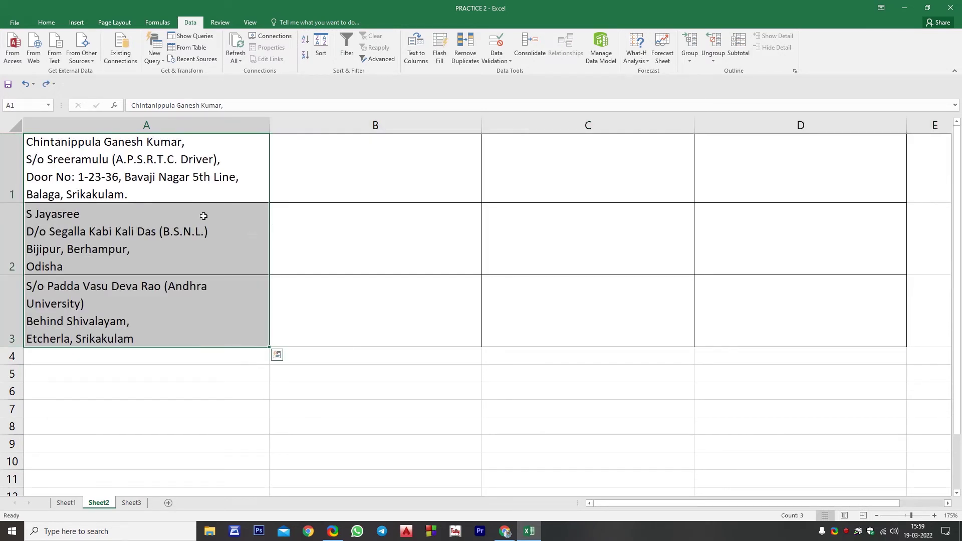
Reselect A1:A3 and split it again with Text to Columns using the custom line-break delimiter
left_click_drag(153, 165, 154, 325)
left_click(411, 60)
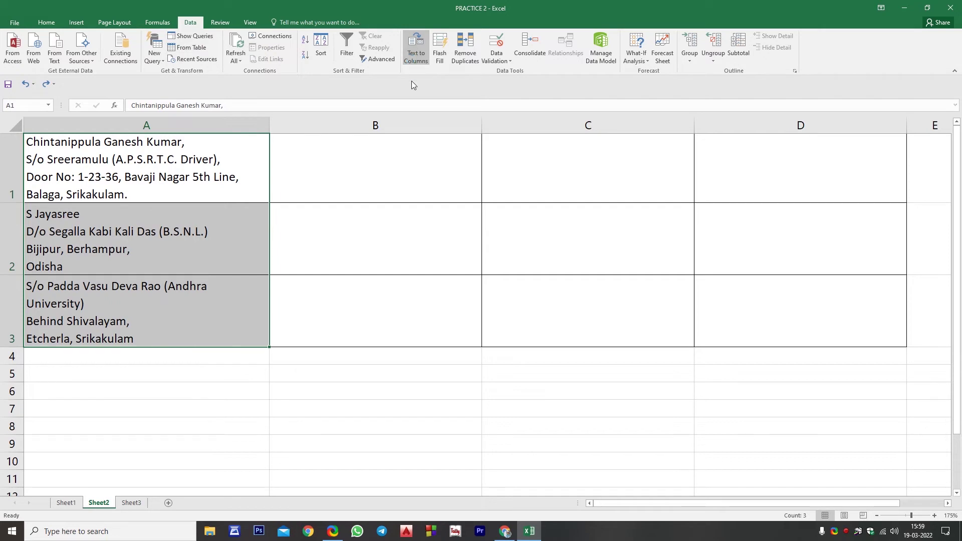
left_click(567, 399)
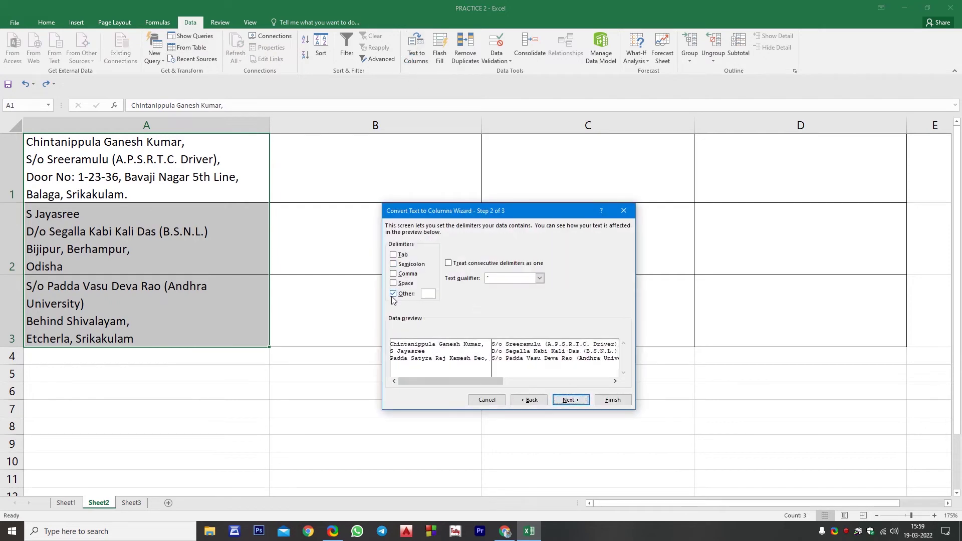
left_click(429, 294)
left_click(577, 397)
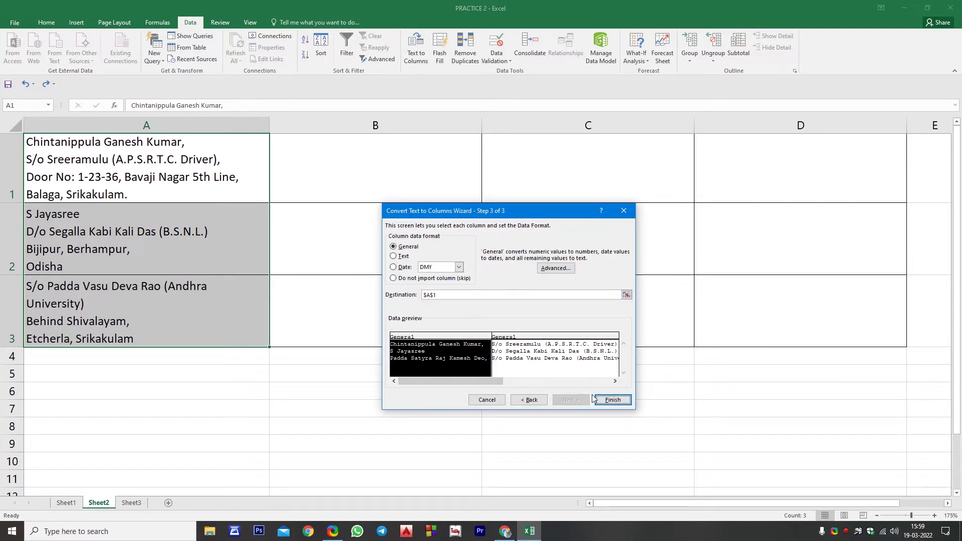
left_click(616, 399)
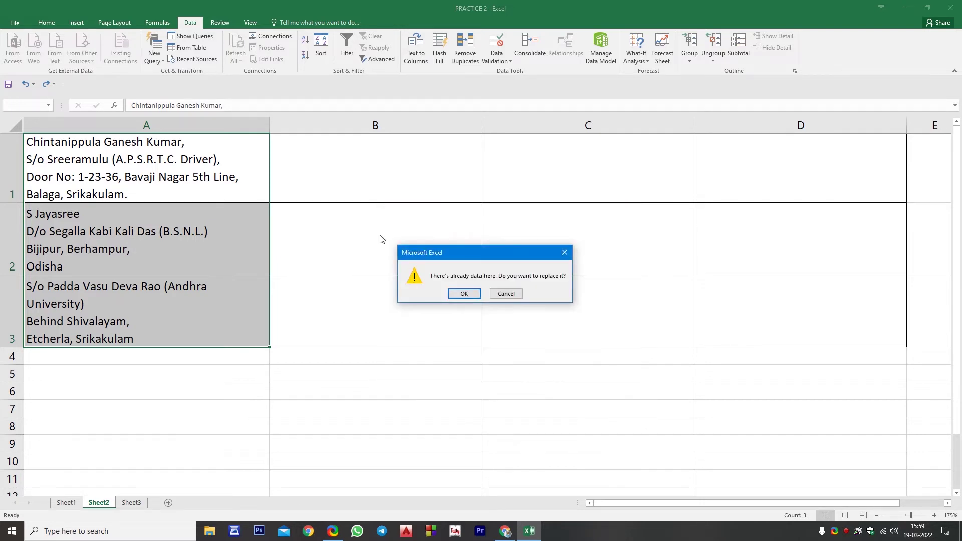
left_click(465, 293)
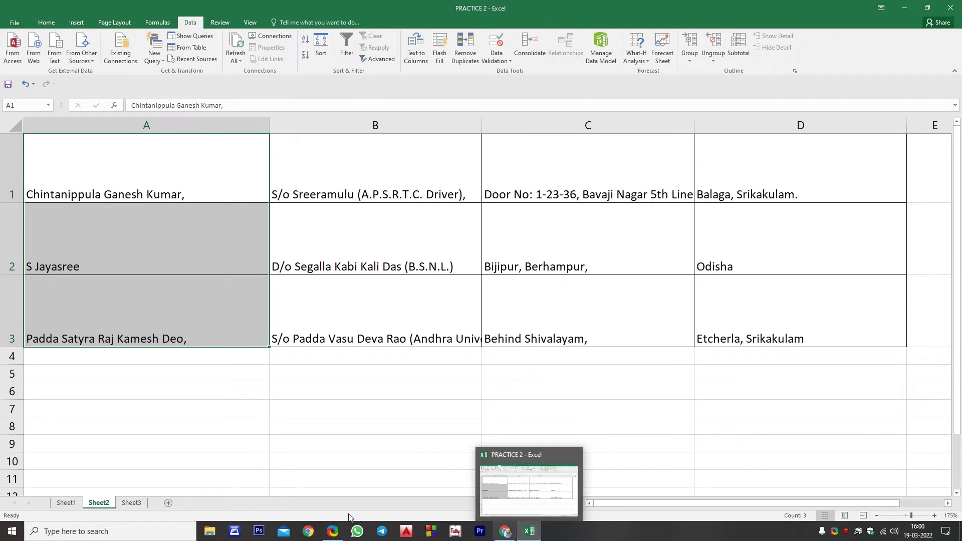
On Sheet1, start inserting a hyperlink on the student name in B9
left_click(66, 503)
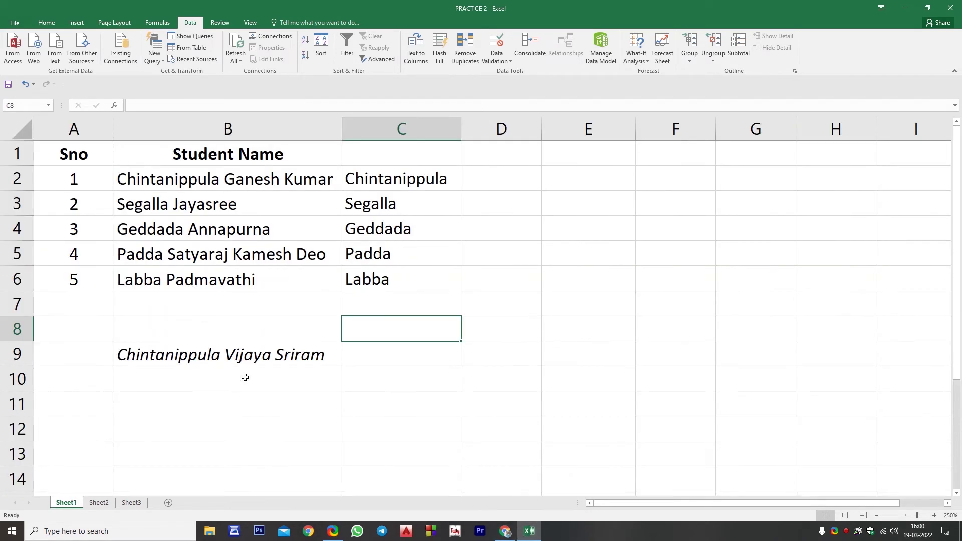
left_click(244, 352)
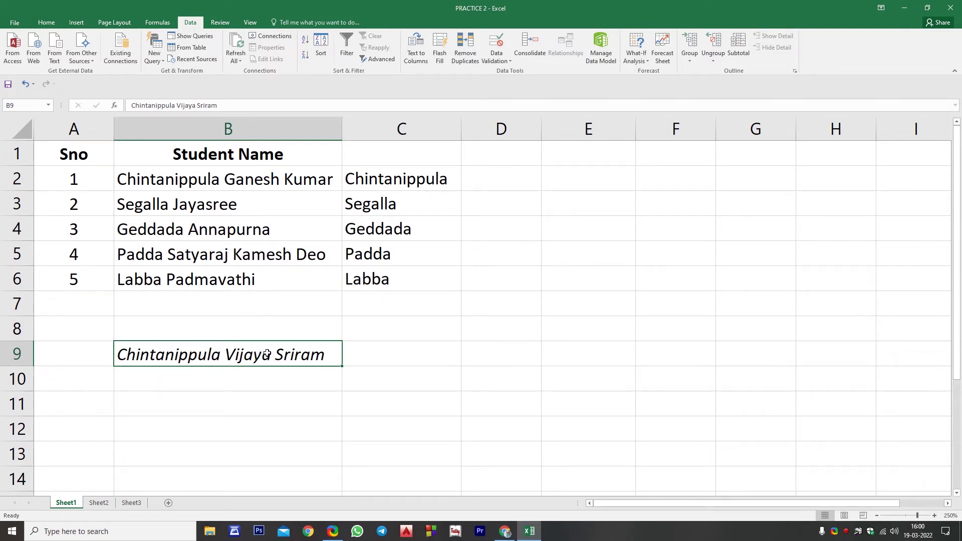
key("ctrl+k")
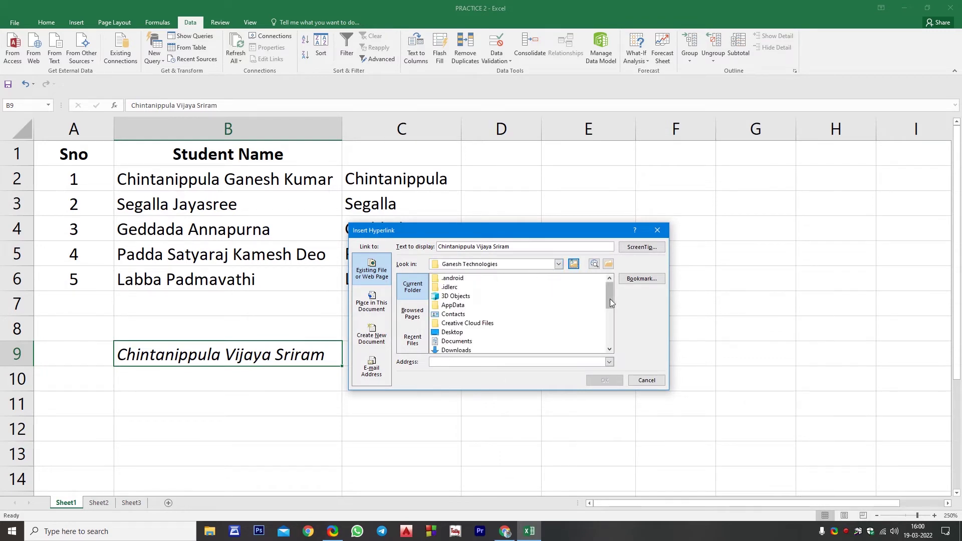
Point the hyperlink at the Downloads folder and follow it to open Downloads
left_click_drag(610, 299, 606, 356)
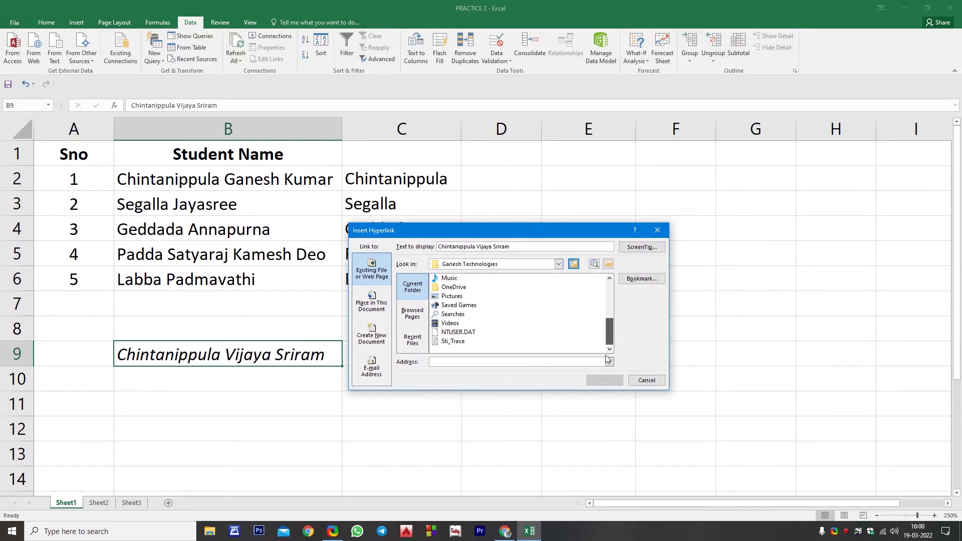
scroll(480, 333, "up", 1)
left_click(451, 315)
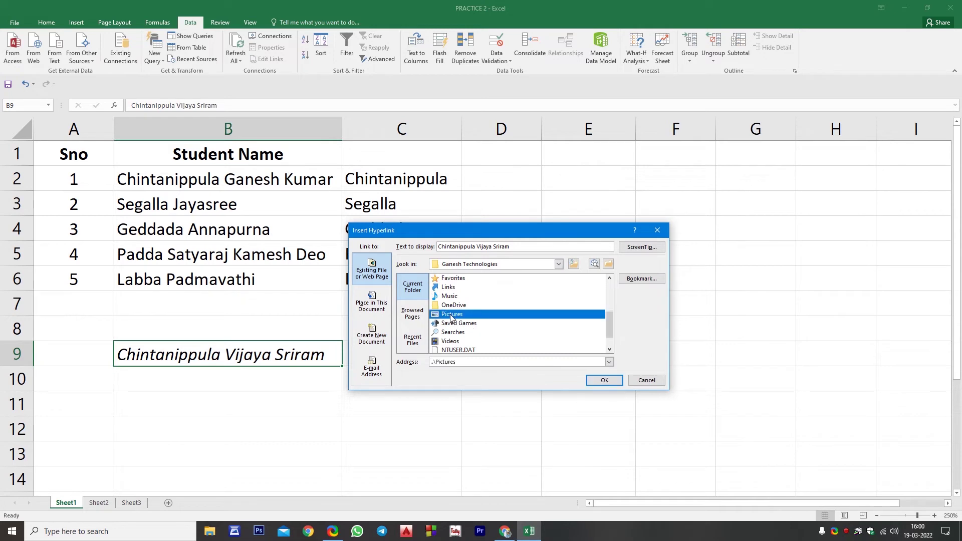
double_click(451, 316)
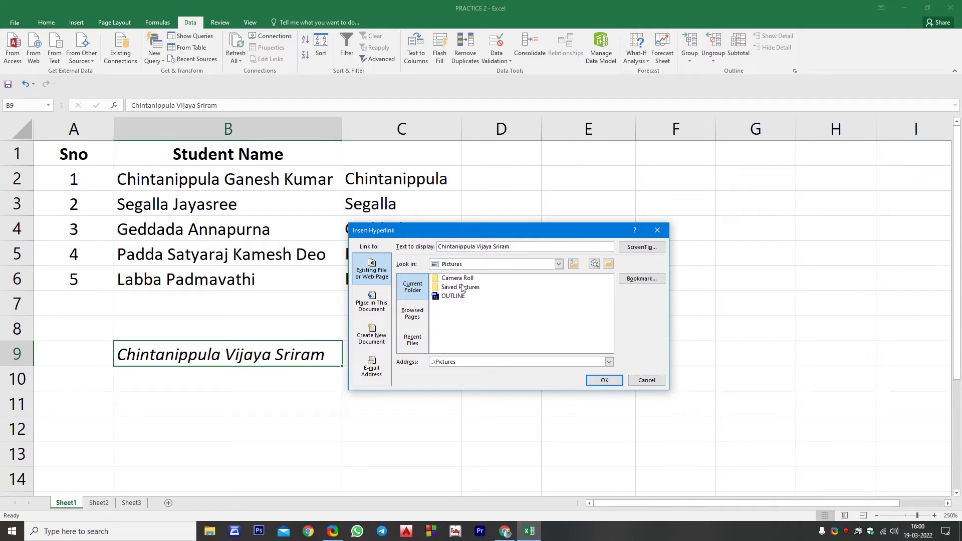
left_click(570, 265)
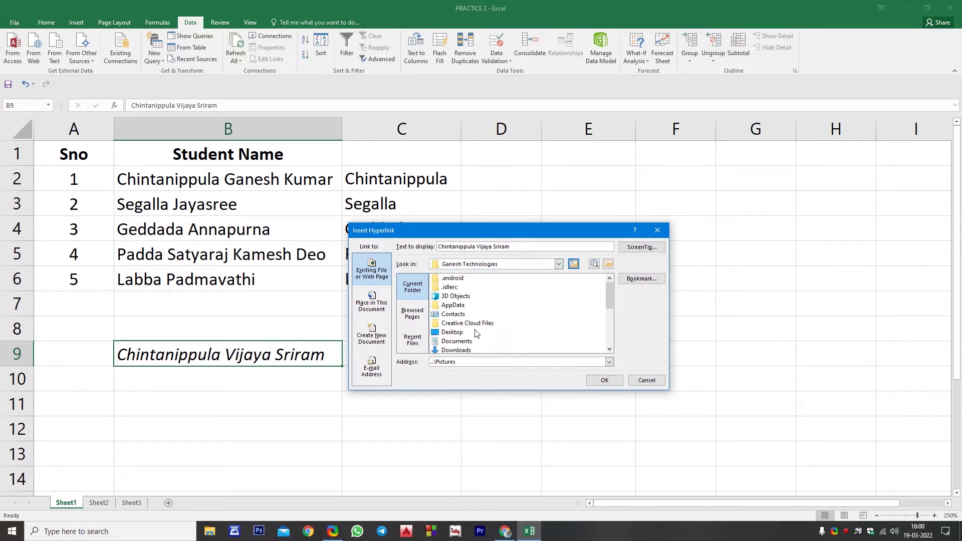
left_click(453, 350)
scroll(511, 328, "down", 3)
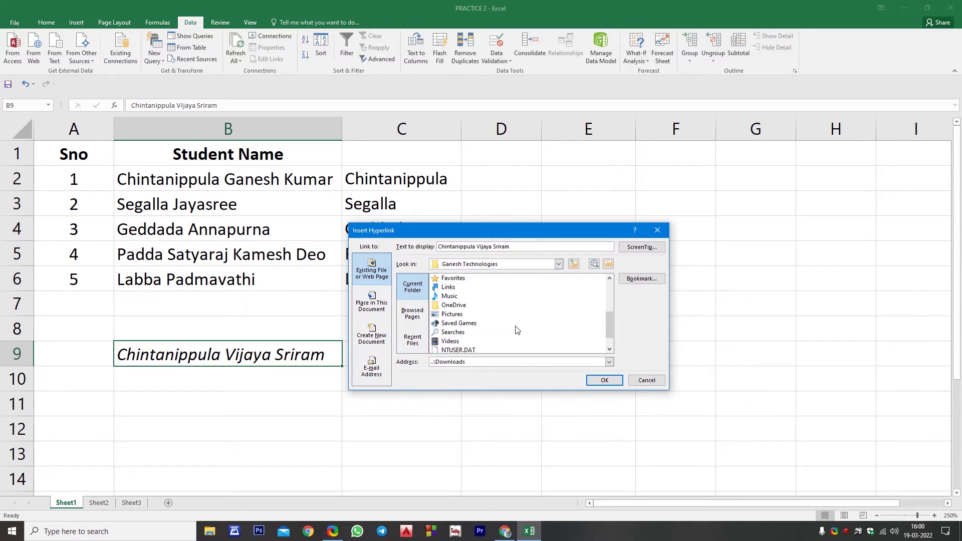
scroll(517, 329, "up", 2)
left_click(606, 380)
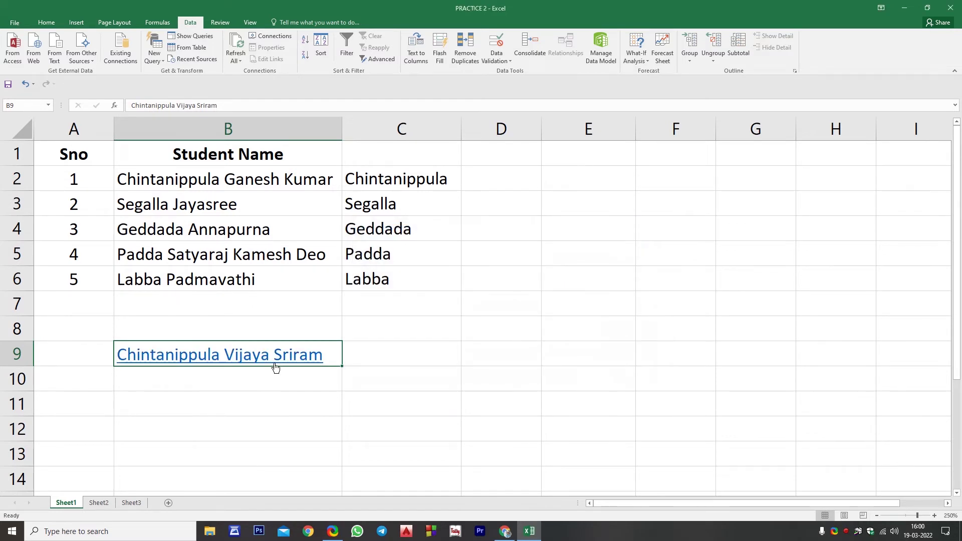
left_click(270, 361)
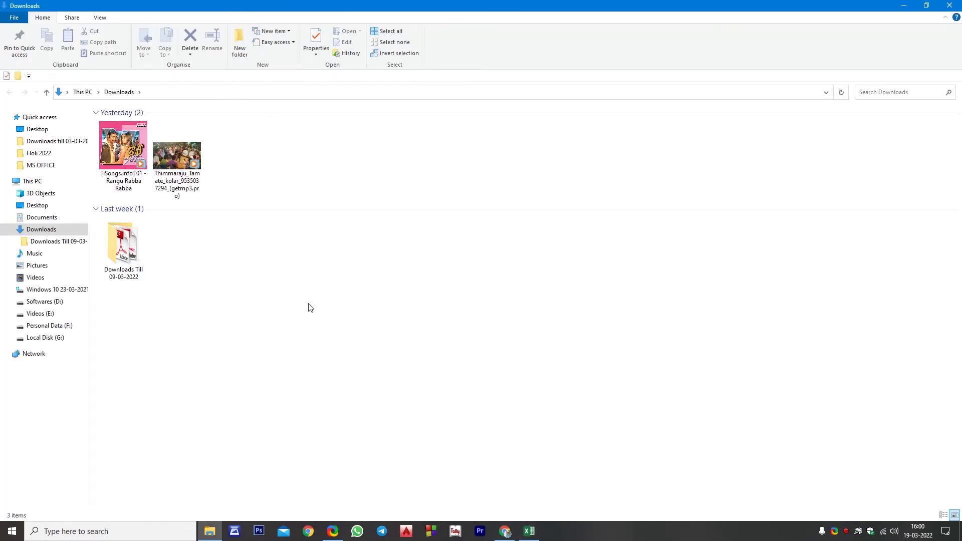
Close the Downloads File Explorer window to return to the workbook
left_click(952, 6)
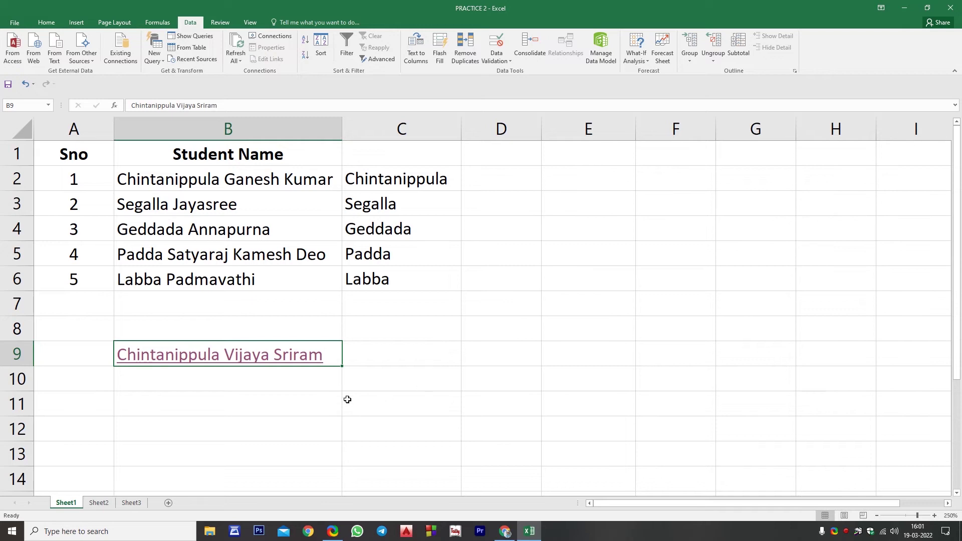
Show Sheet3 with the student's six subject marks, Total 596 and Average 99.33333333
left_click(133, 503)
Select A1:J2, covering the subject headers, Total, Average and the student's scores
left_click(256, 280)
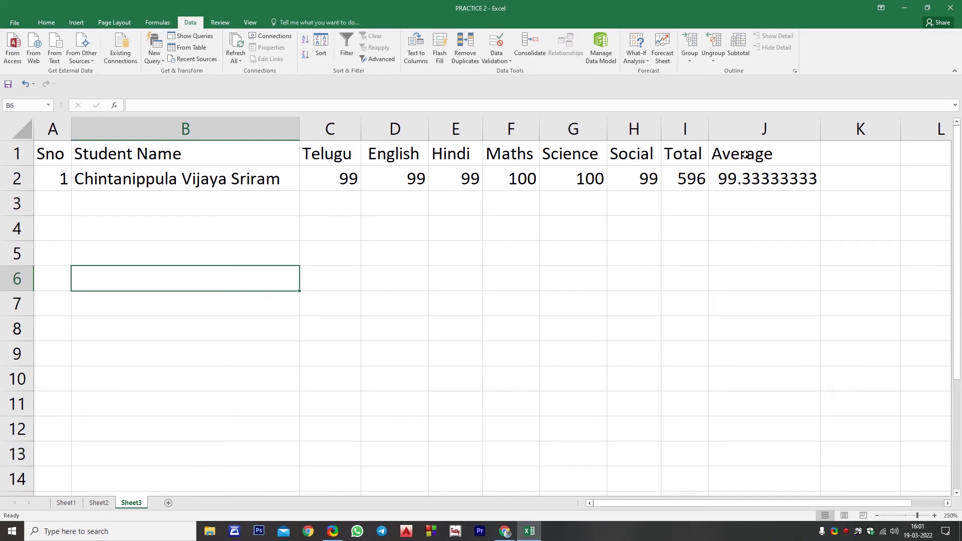
left_click_drag(64, 158, 771, 171)
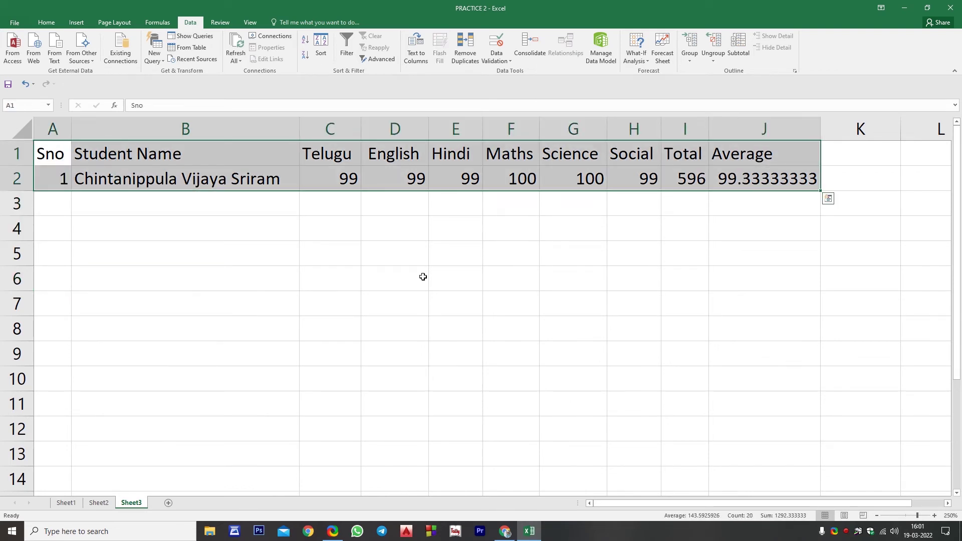
Convert the marks range into a table with headers and check the Average formula in J2
key("ctrl+t")
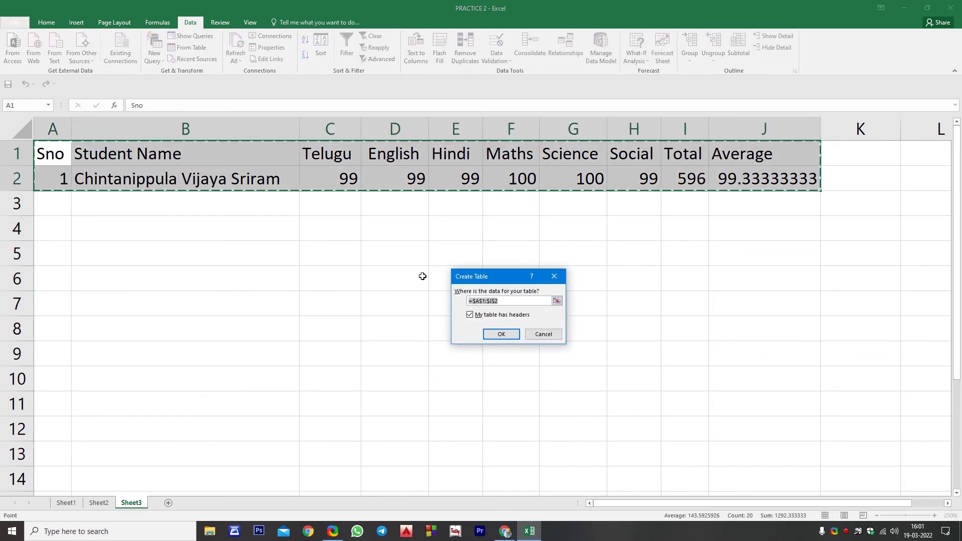
left_click(501, 335)
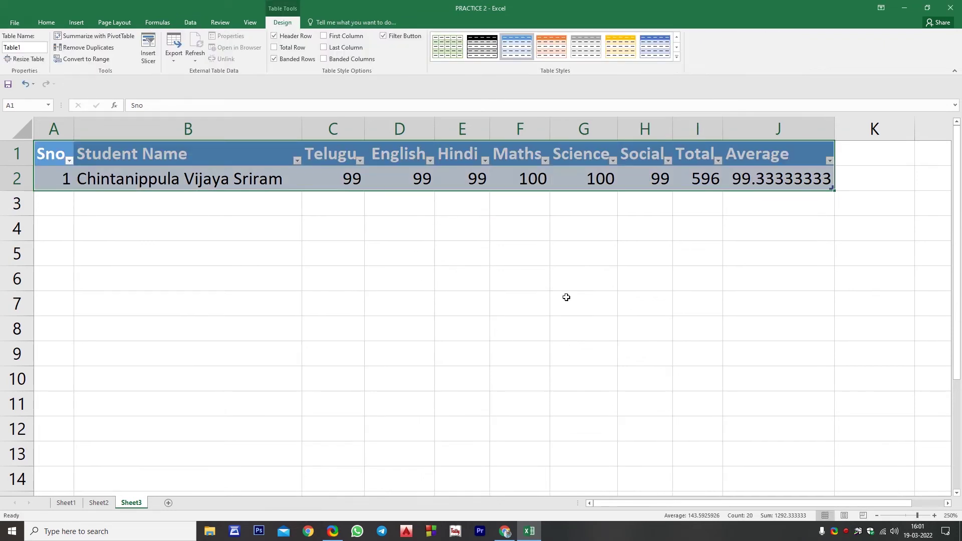
left_click(812, 181)
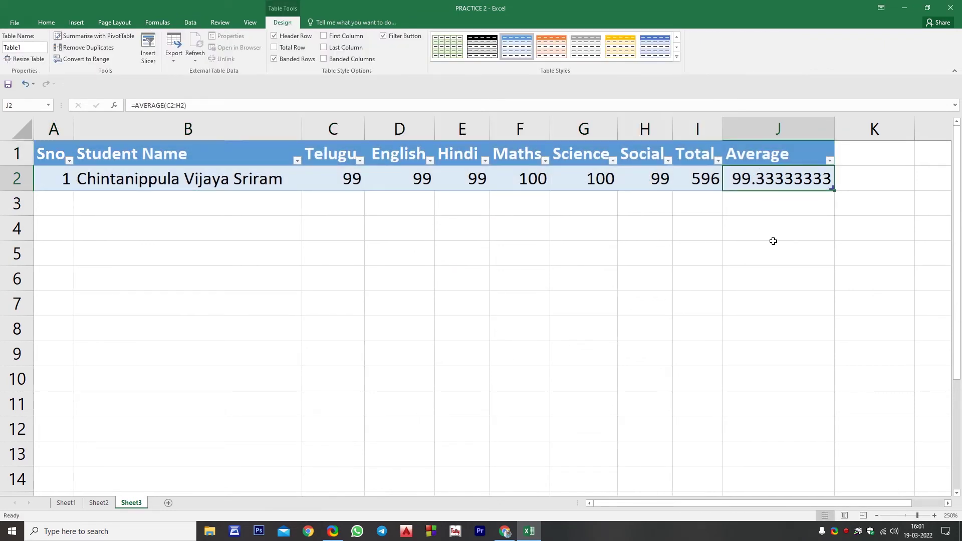
Add a new table row with serial number 2, the second student's name, and Telugu 0
key("Tab")
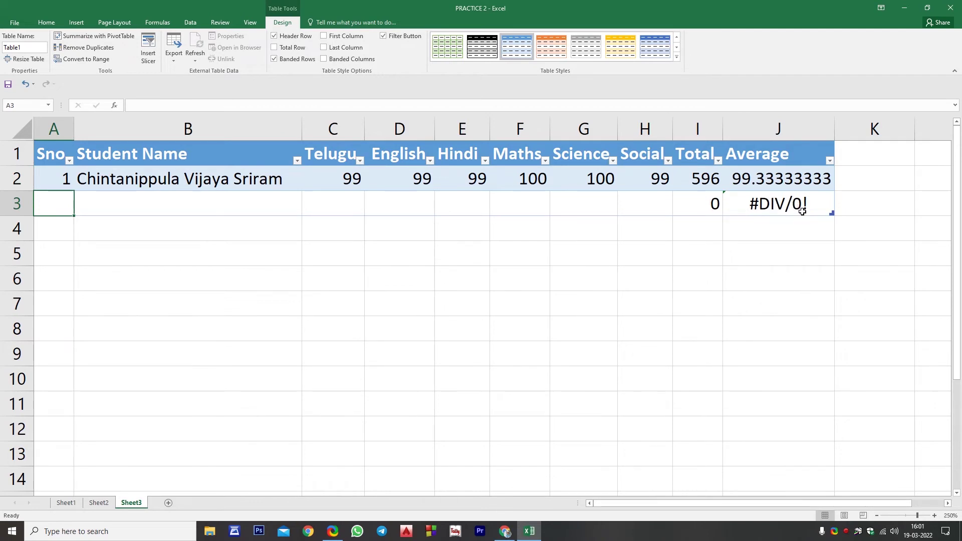
type("2")
key("Tab")
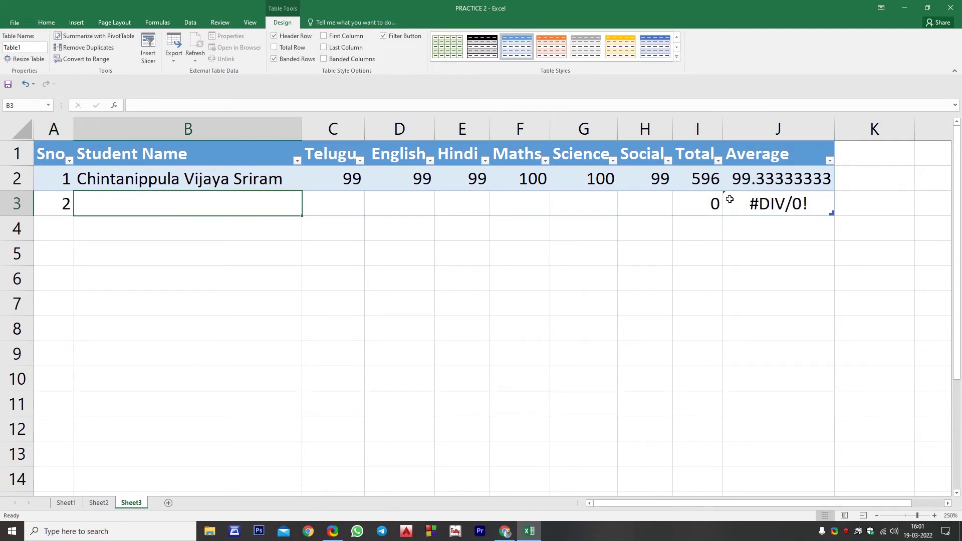
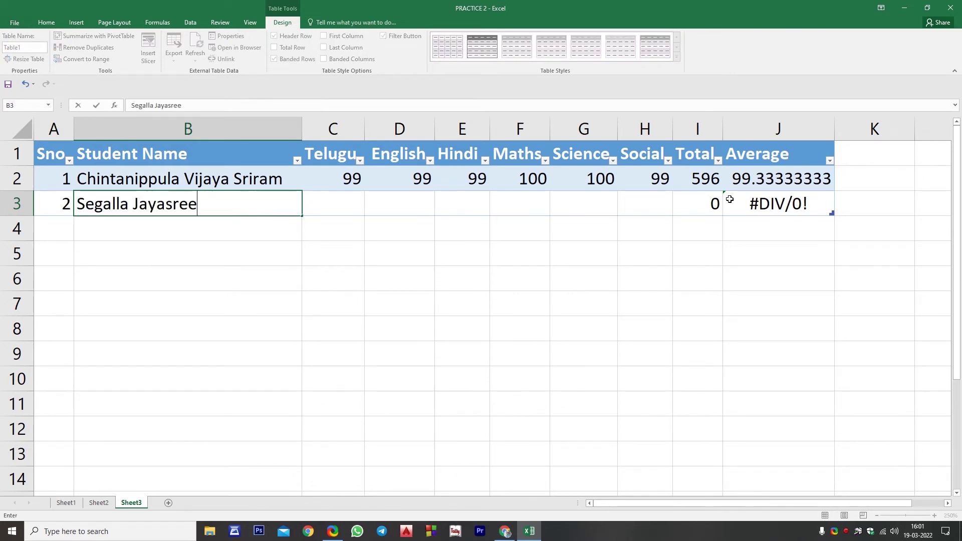
key("Tab")
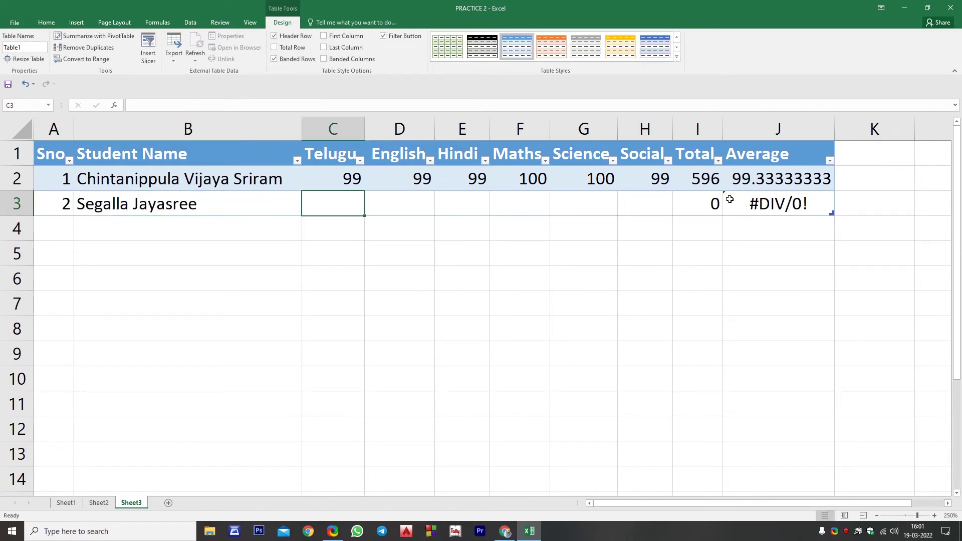
type("0")
key("Tab")
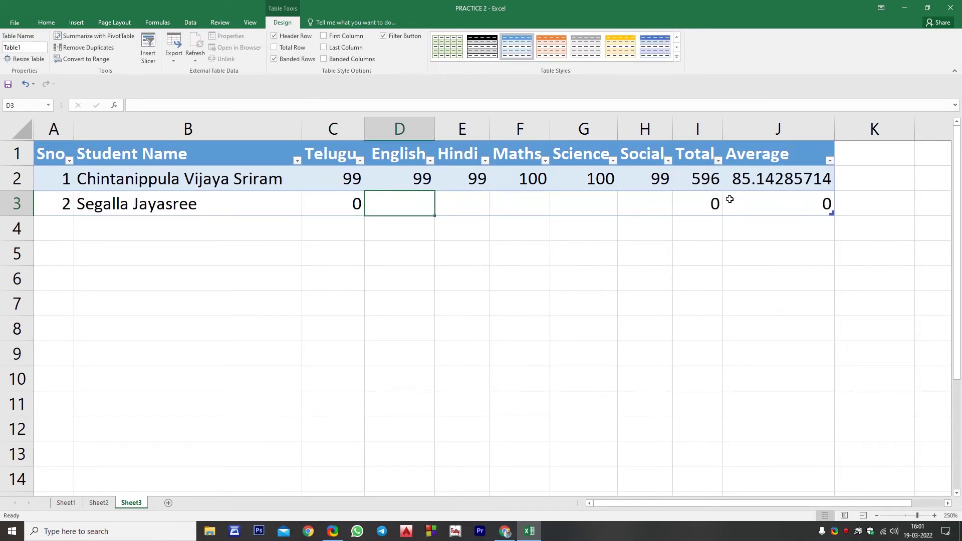
Enter English 35, Hindi 99, Maths 99, Science 57 and Social 41 for the second student
type("35")
key("Tab")
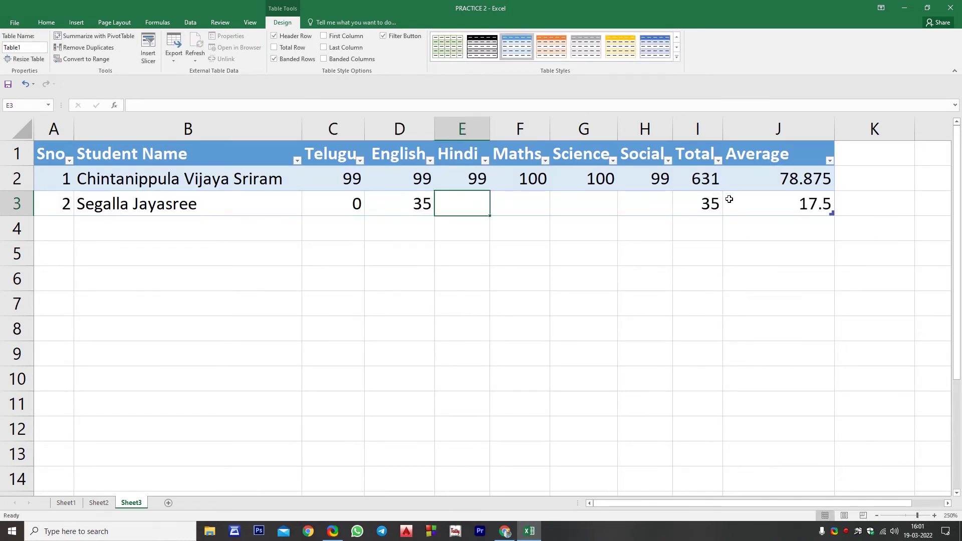
type("99")
key("Tab")
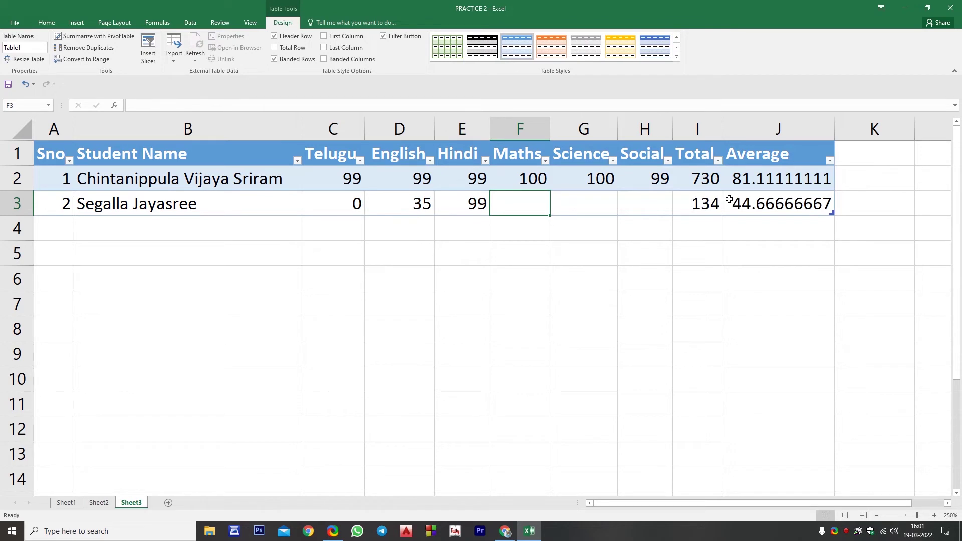
type("99")
key("Tab")
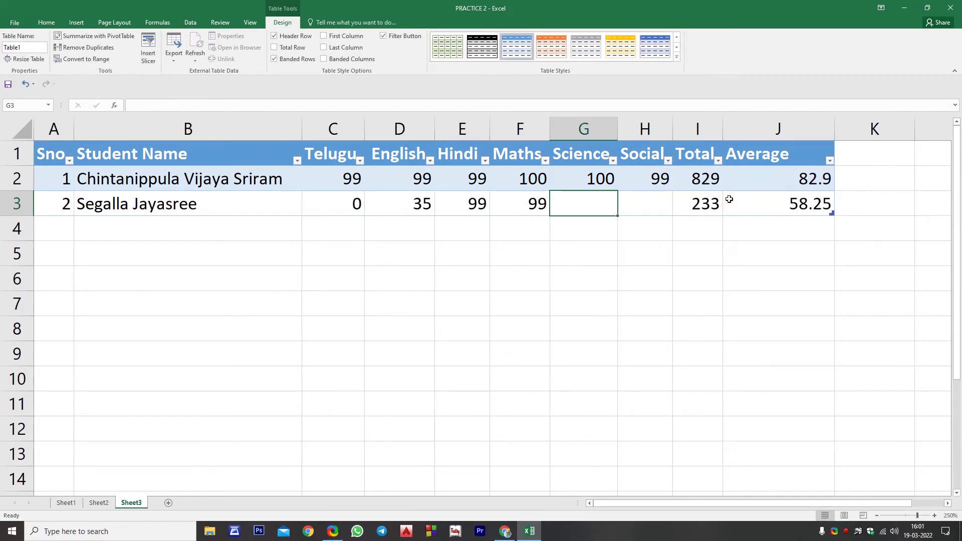
type("57")
key("Tab")
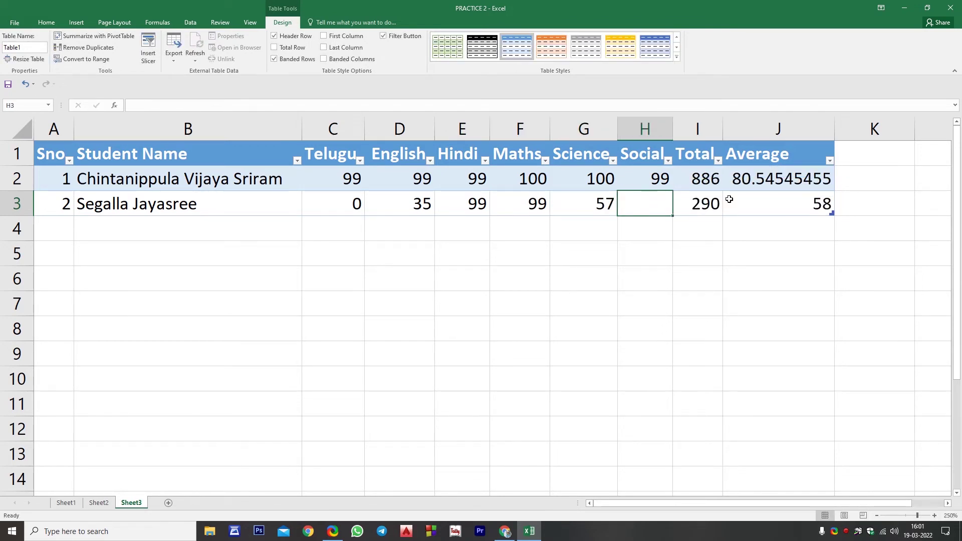
type("41")
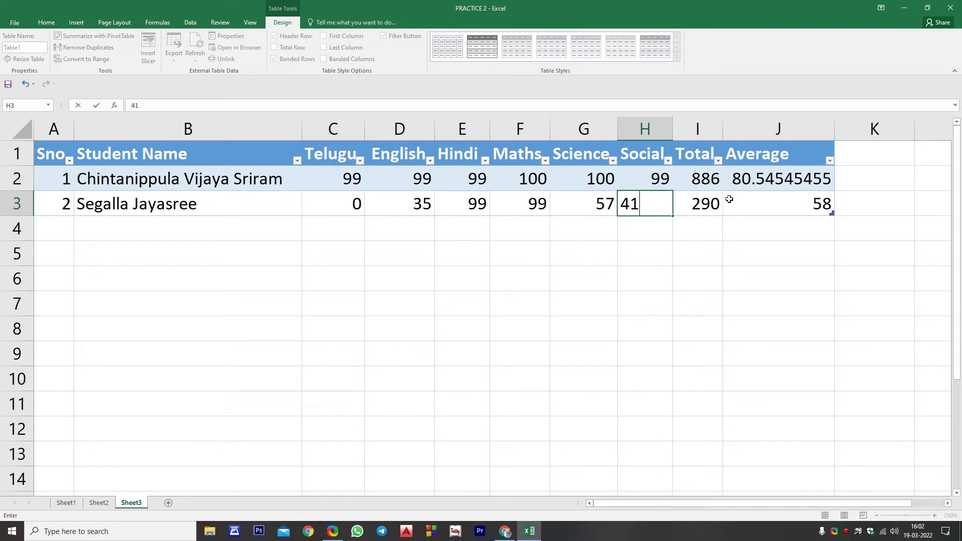
key("Tab")
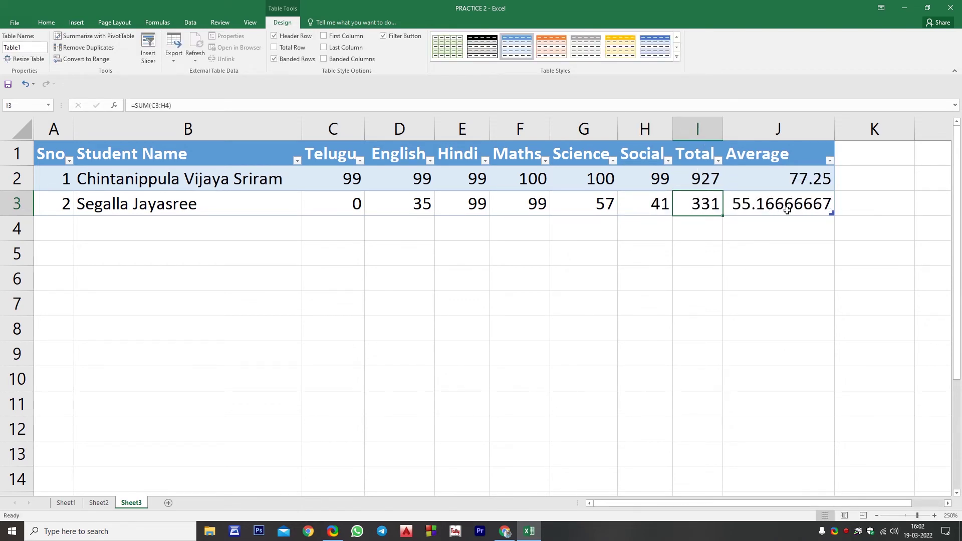
left_click(714, 186)
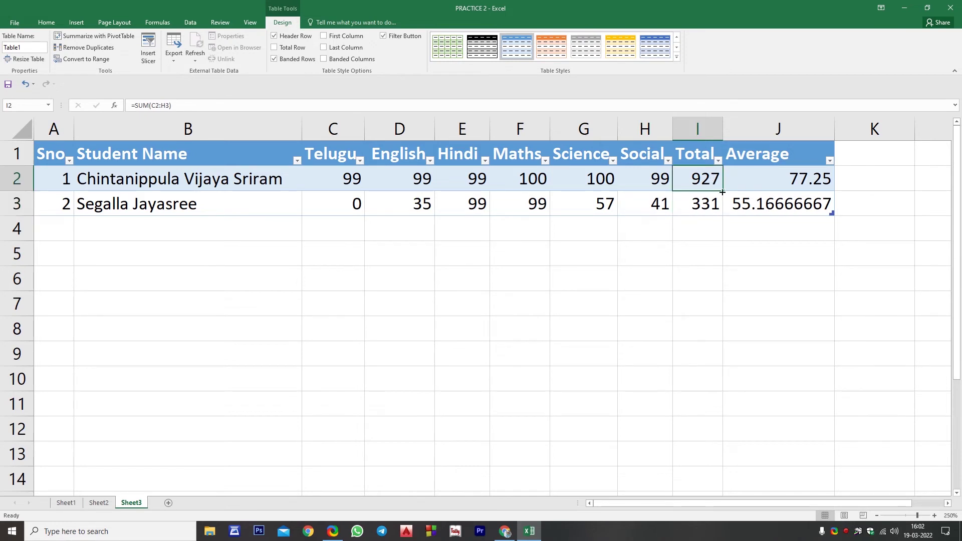
left_click_drag(723, 192, 722, 347)
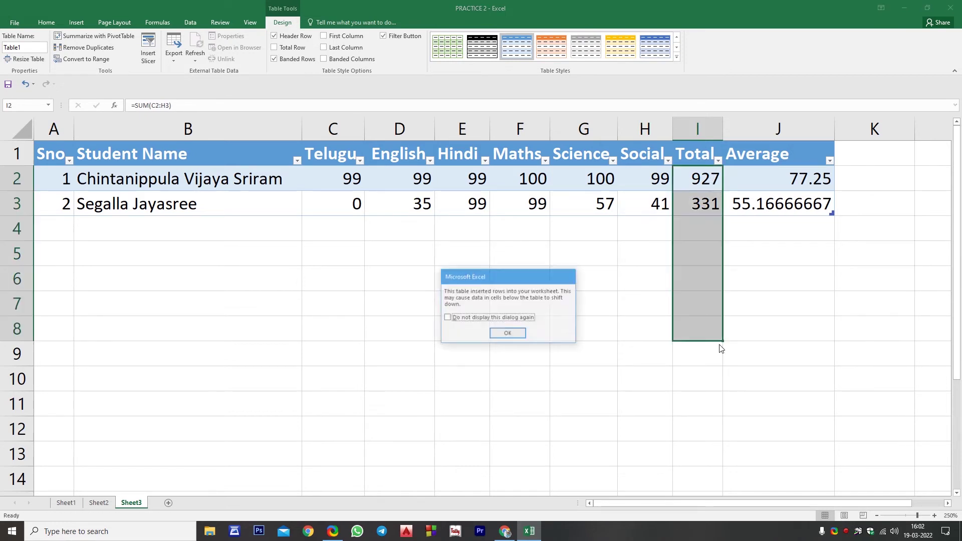
left_click(508, 334)
key("ctrl+z")
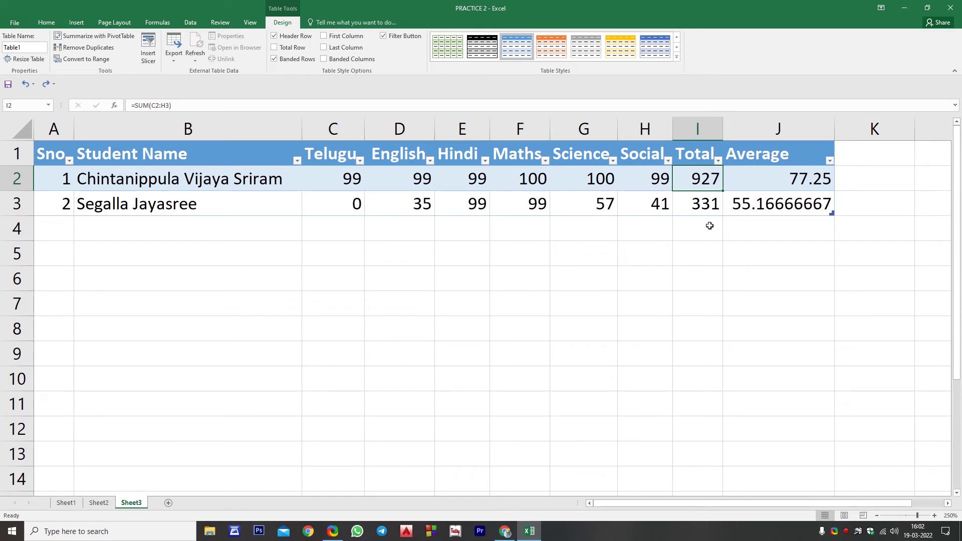
left_click(351, 337)
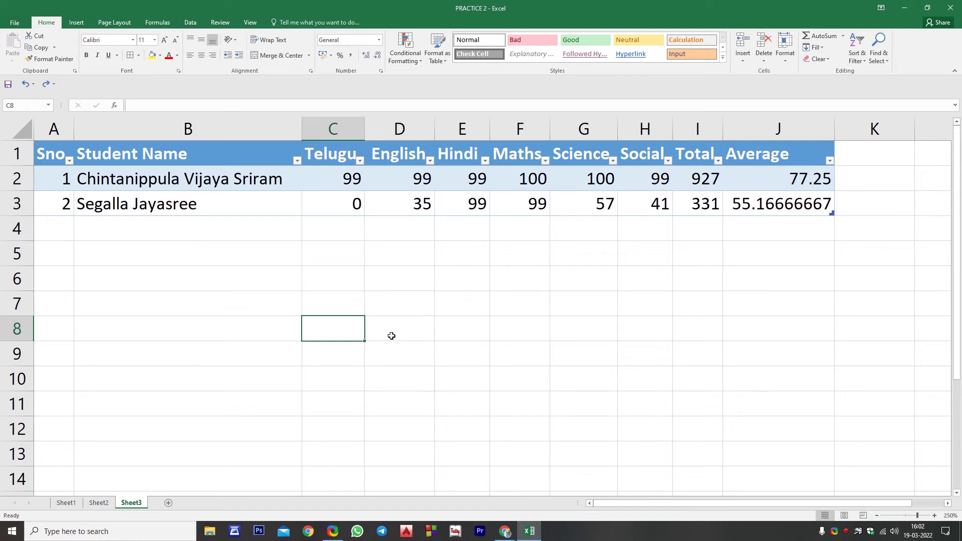
left_click(387, 354)
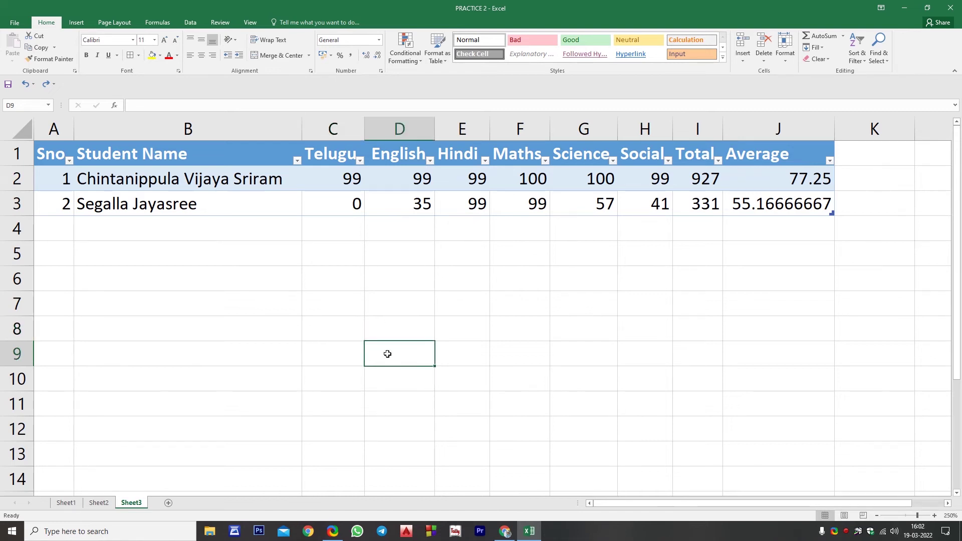
key("ctrl+n")
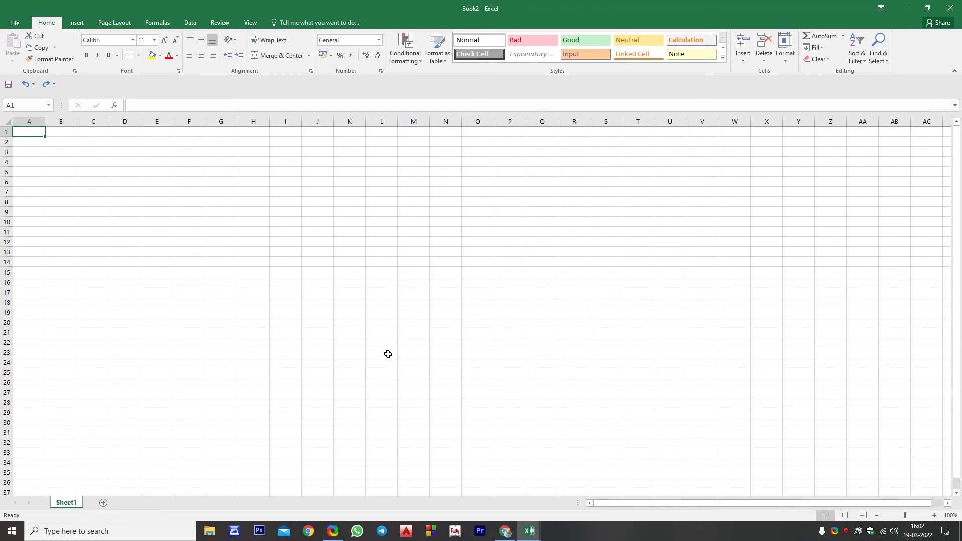
left_click(950, 7)
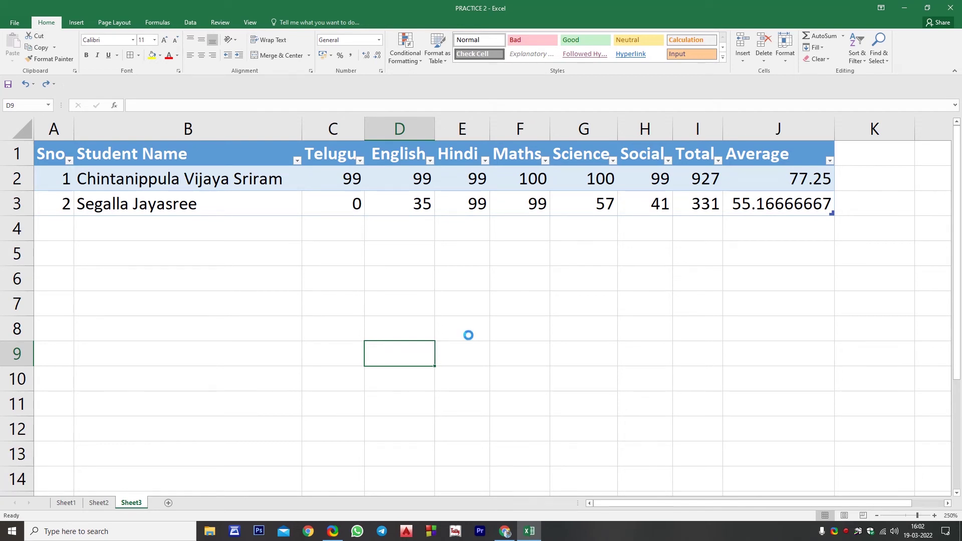
key("ctrl+o")
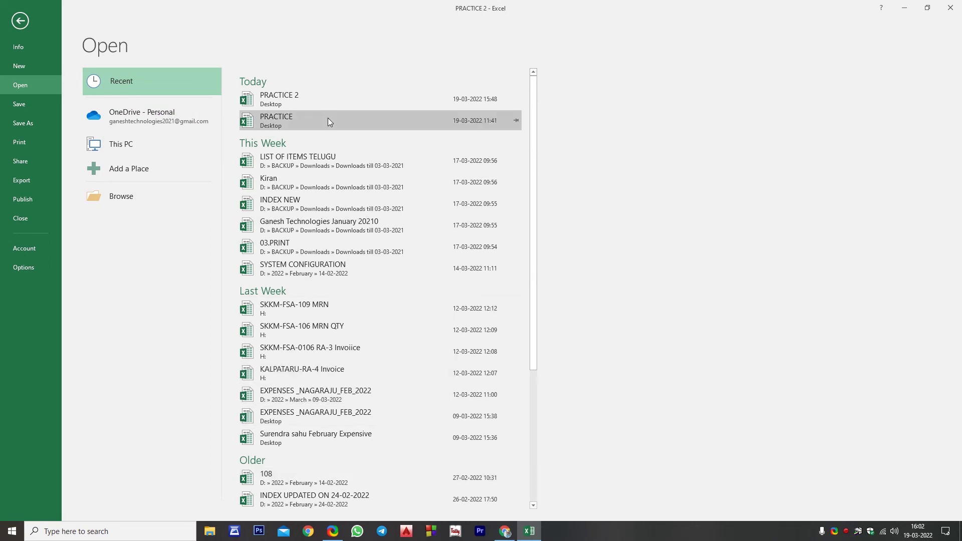
key("Escape")
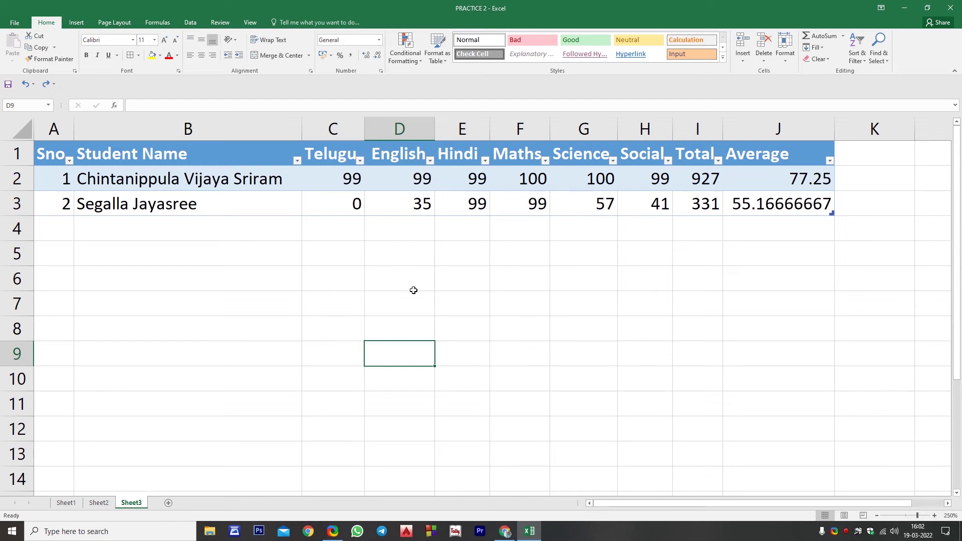
Undo the second student's entries and the table formatting
key("ctrl+z")
key("ctrl+z")
key("ctrl+z")
key("ctrl+z")
key("ctrl+z")
key("ctrl+z")
key("ctrl+z")
key("ctrl+z")
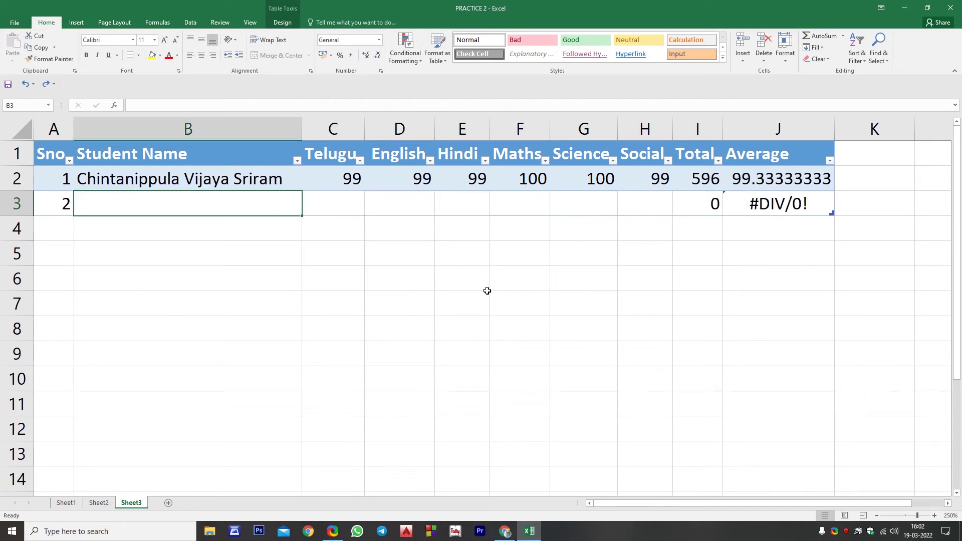
key("ctrl+z")
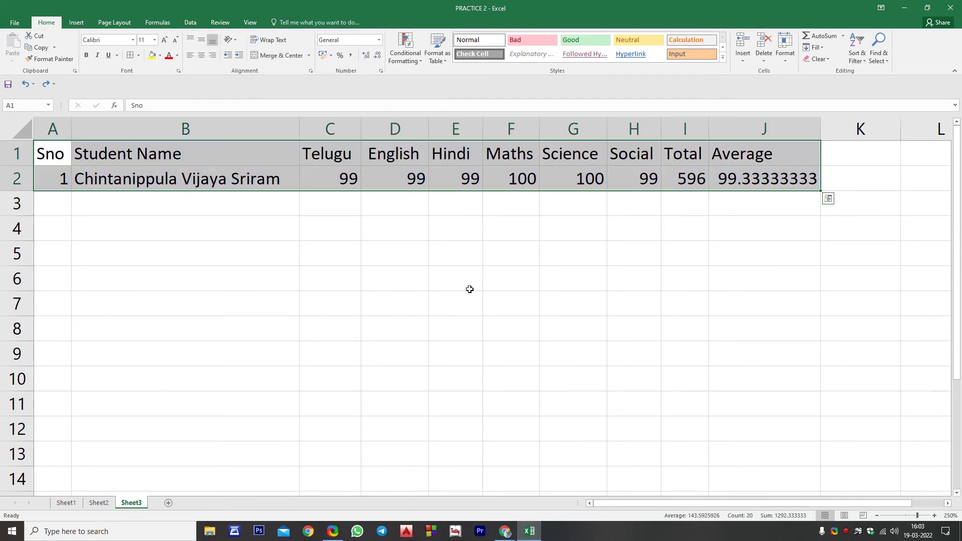
key("ctrl+z")
key("ctrl+z")
Highlight values greater than 90 in A1:J2 with green fill, then undo the rule
left_click_drag(96, 174, 757, 182)
key("ctrl+q")
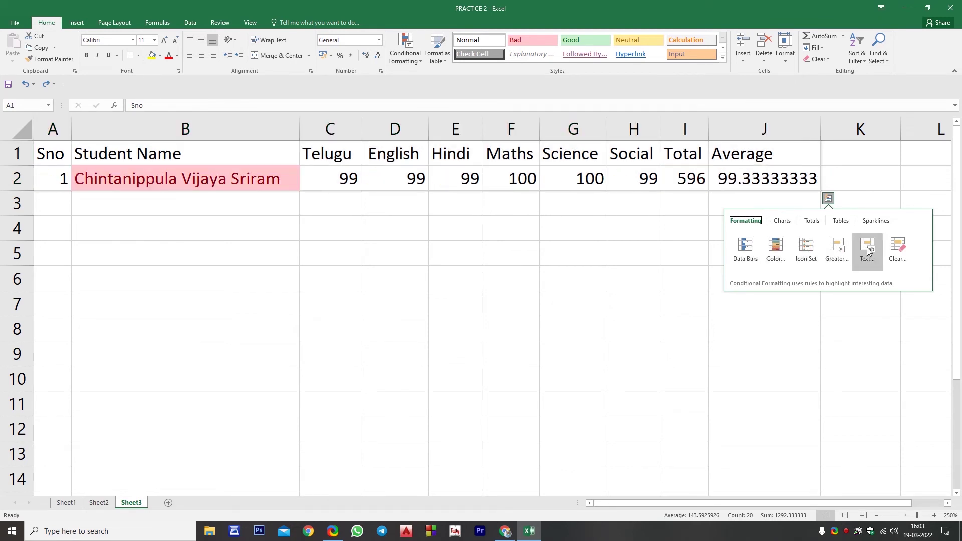
left_click(834, 255)
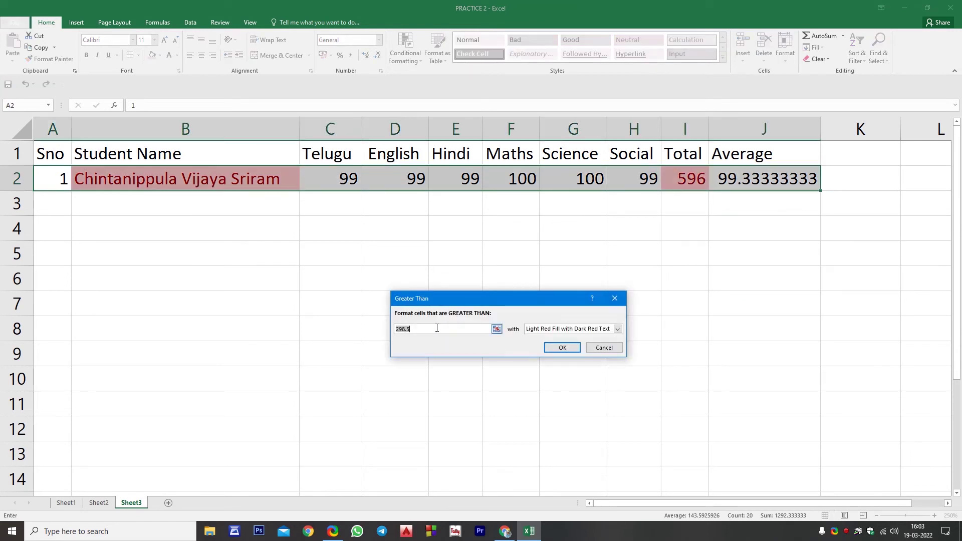
type("90")
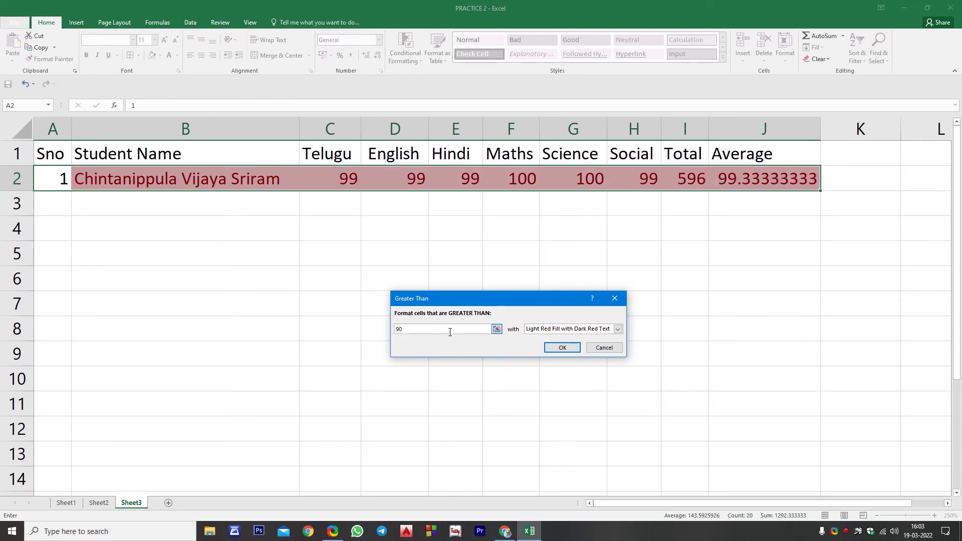
left_click(618, 329)
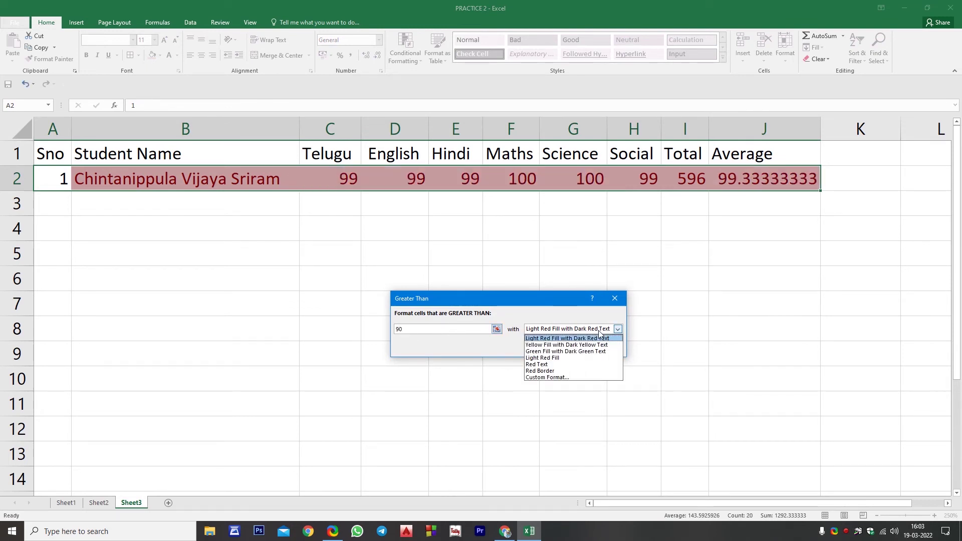
left_click(563, 351)
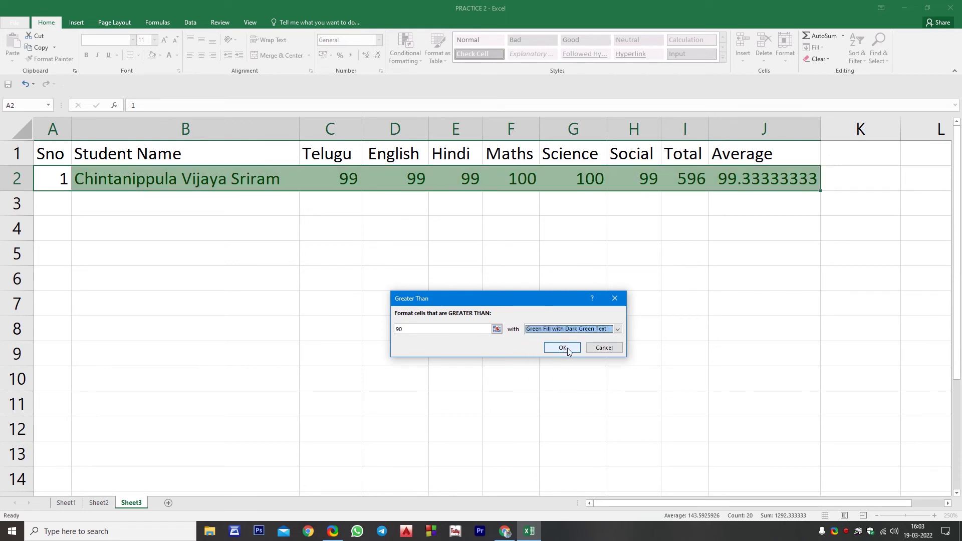
left_click(563, 348)
left_click(501, 315)
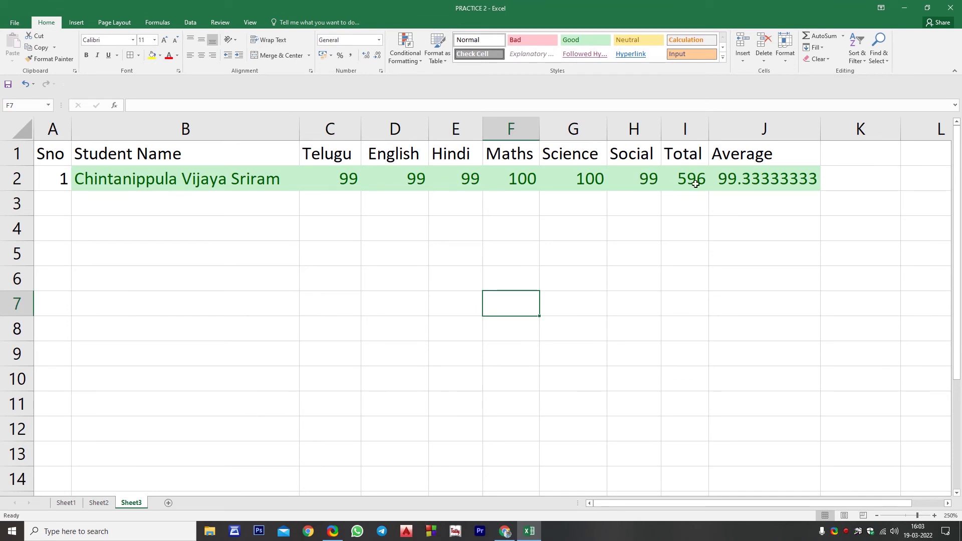
key("ctrl+z")
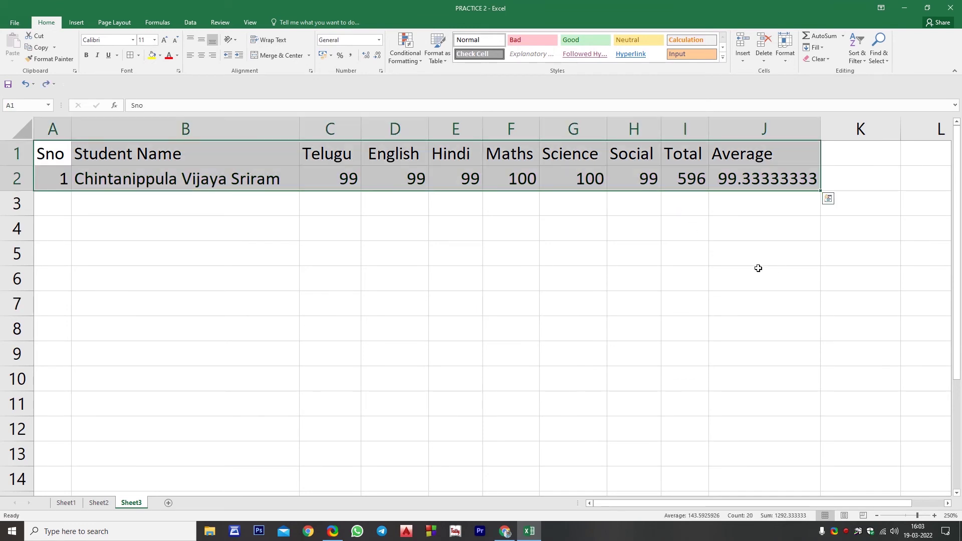
Try a greater-than-99 highlight rule on the same range, then cancel it
key("ctrl+q")
left_click(837, 249)
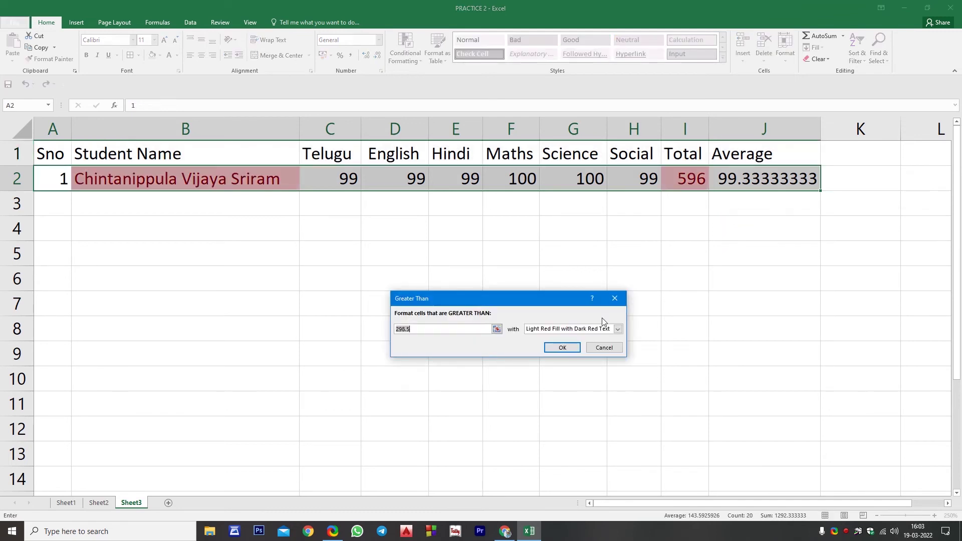
type("99")
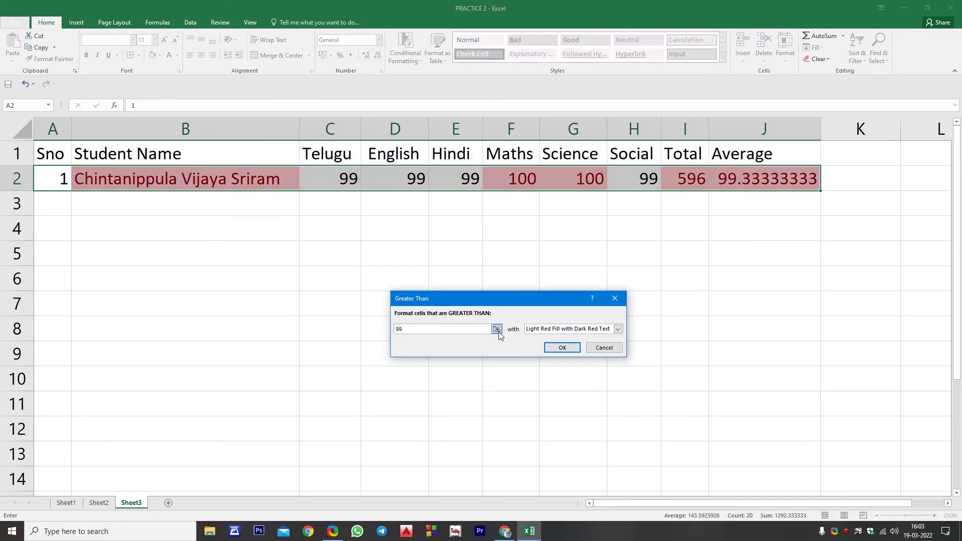
left_click(497, 329)
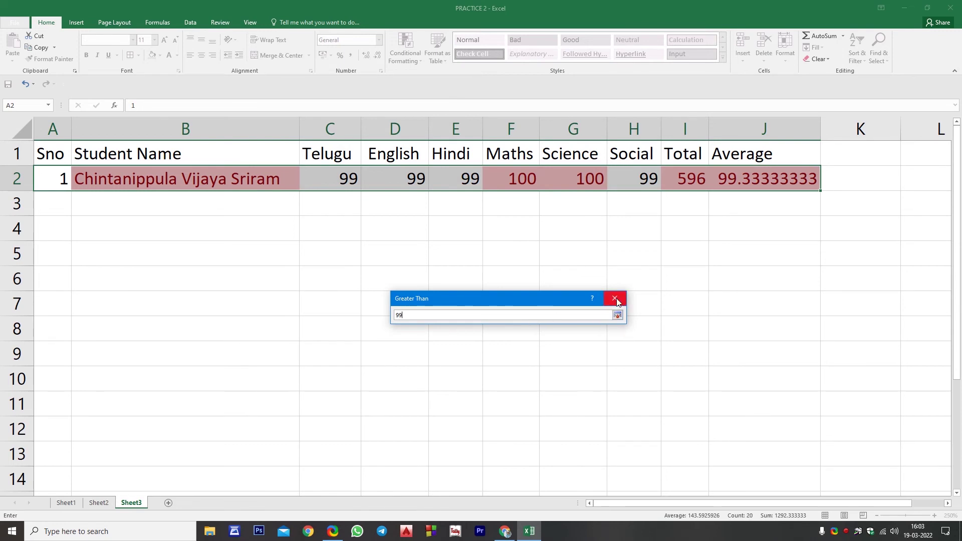
left_click(617, 315)
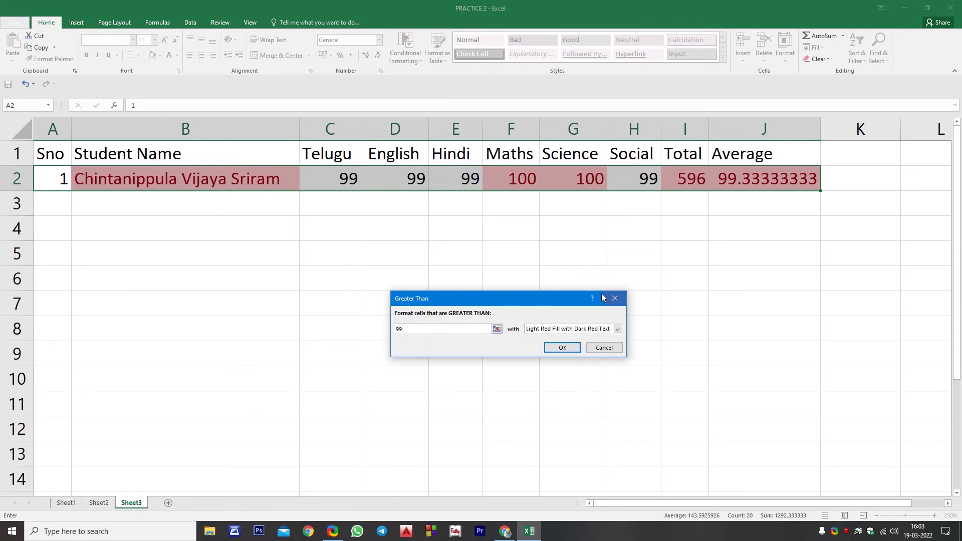
left_click(604, 348)
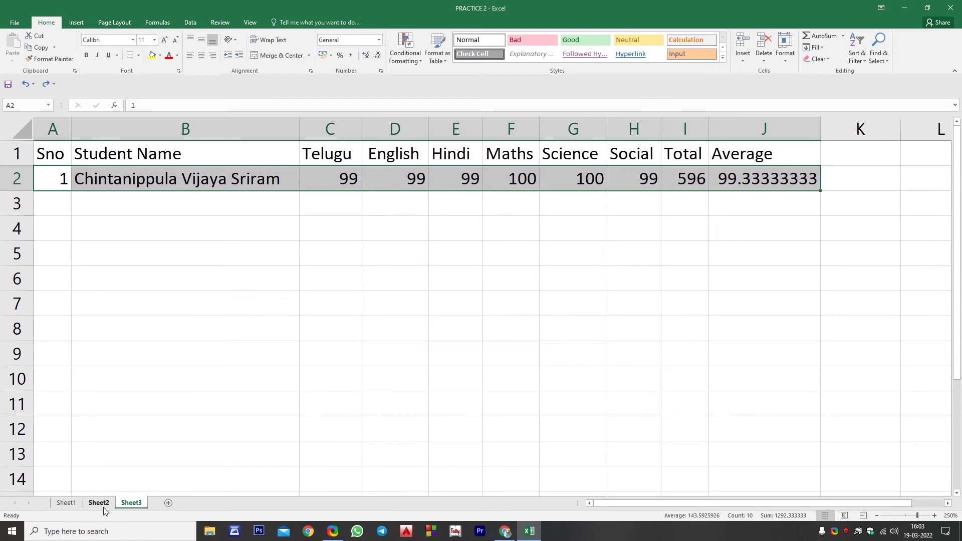
On Sheet1, fill the surname in C6 right across C6:H6 with Ctrl+R
left_click(75, 502)
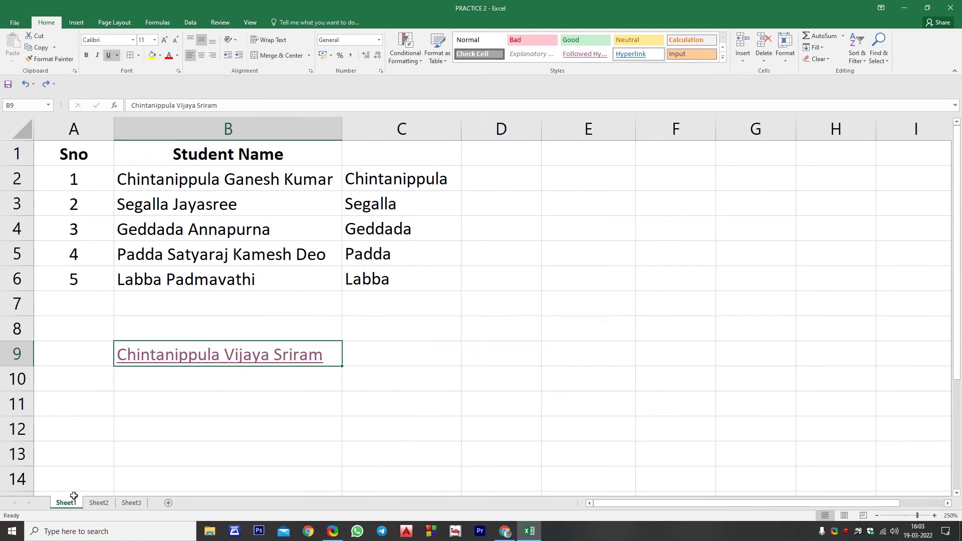
left_click(379, 284)
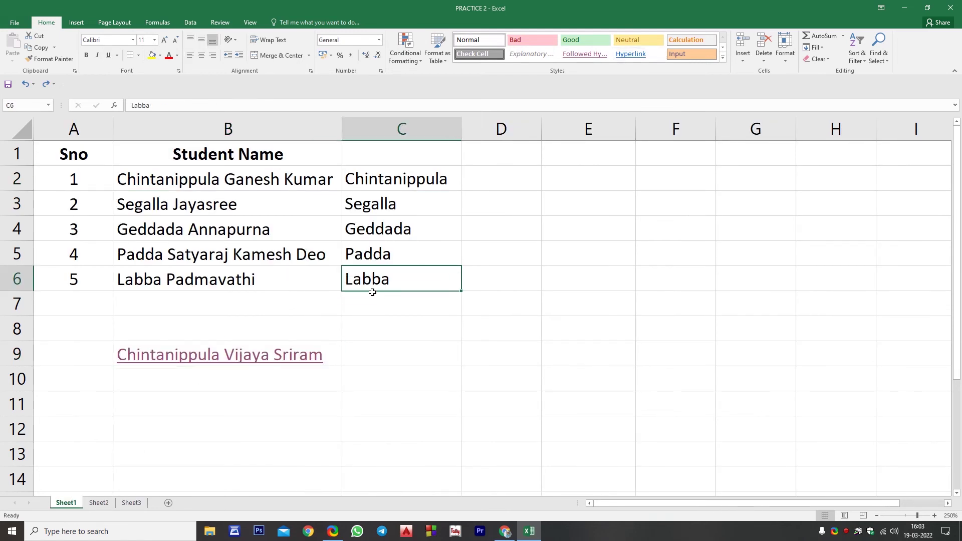
left_click(476, 274)
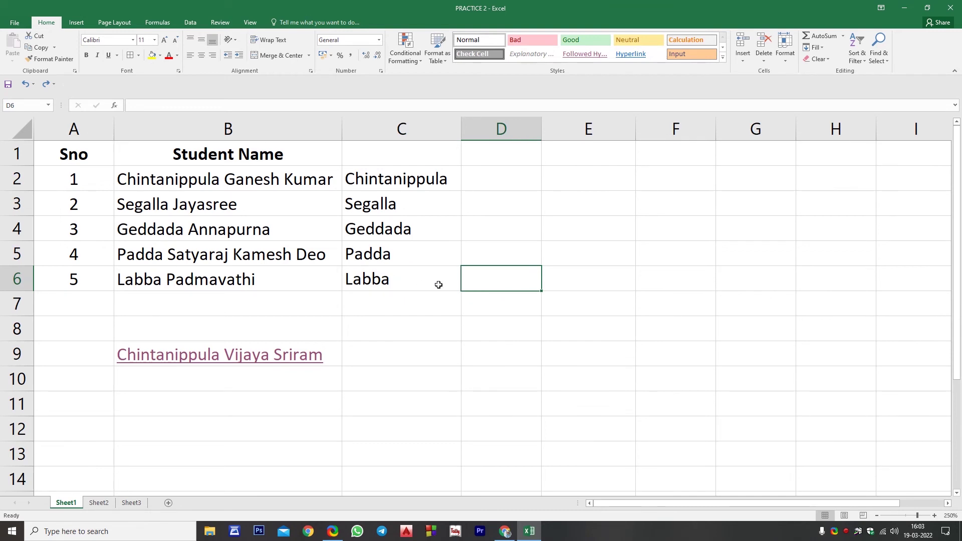
left_click_drag(437, 285, 807, 289)
key("ctrl+r")
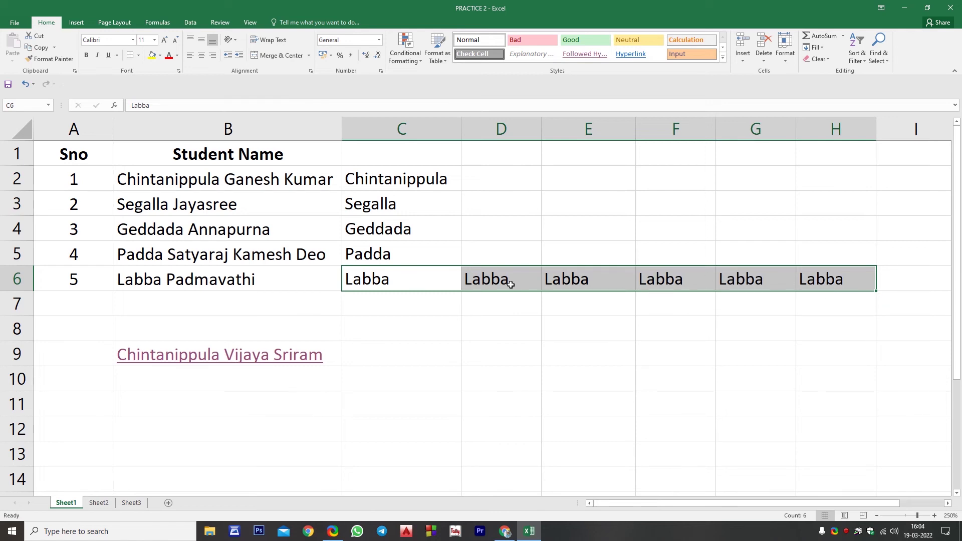
left_click(383, 310)
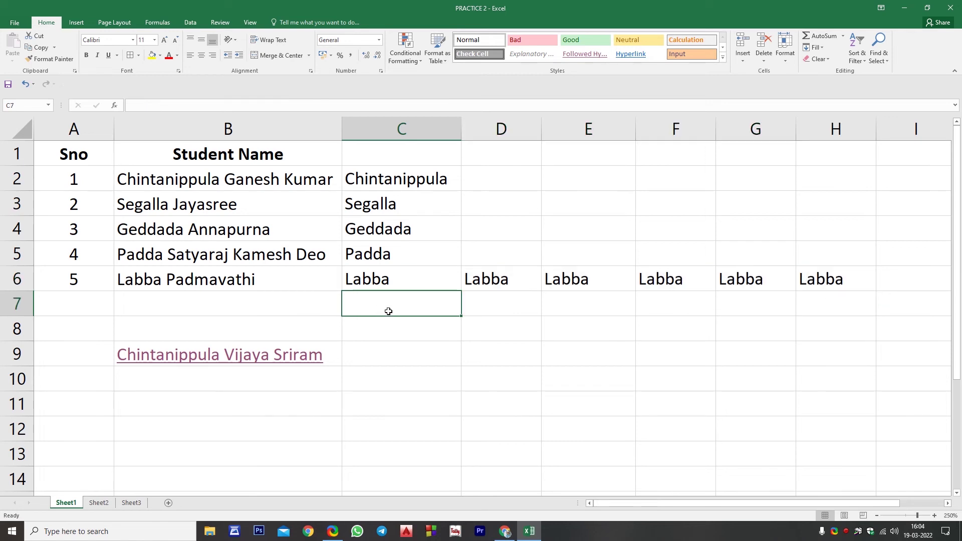
Fill the surname in C6 down through C12 with Ctrl+D and check the result
left_click_drag(397, 279, 411, 438)
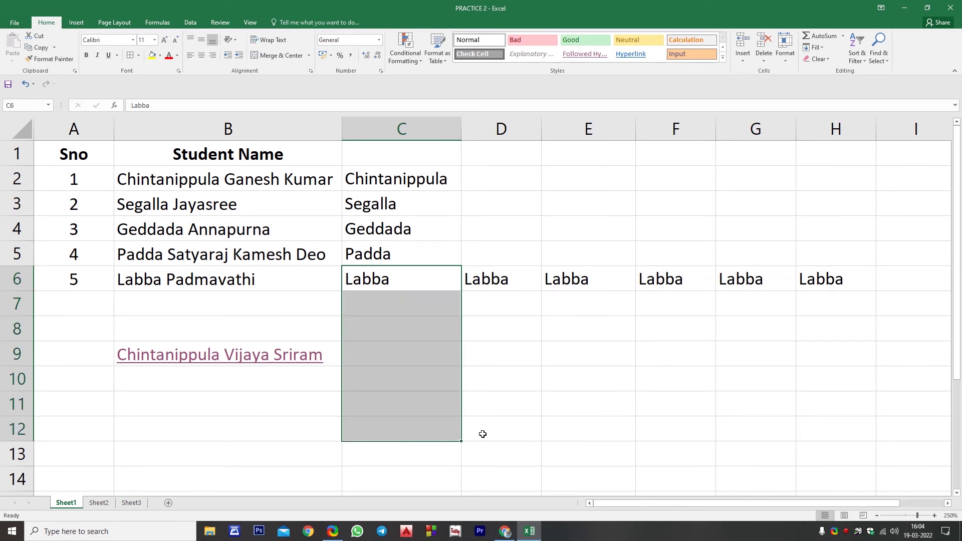
key("ctrl+d")
left_click(488, 281)
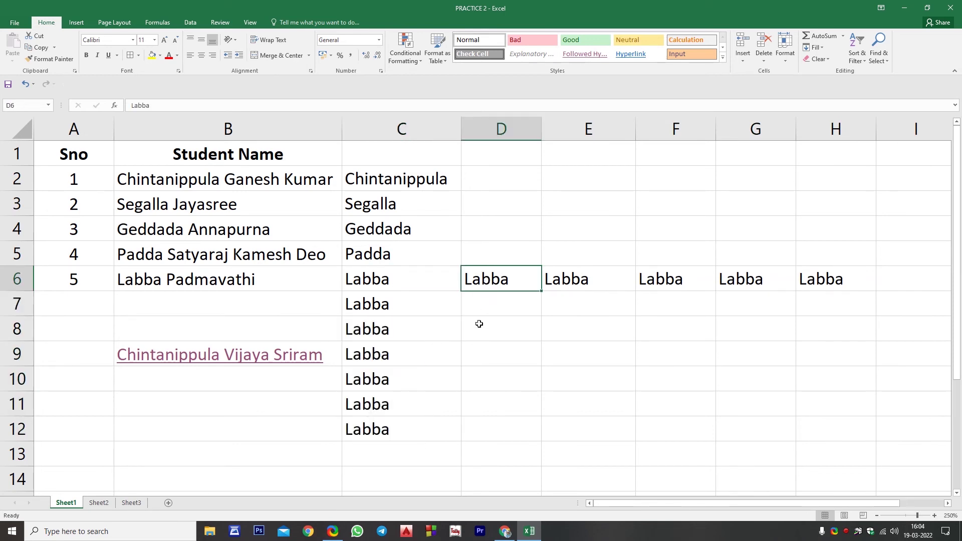
left_click_drag(415, 275, 410, 421)
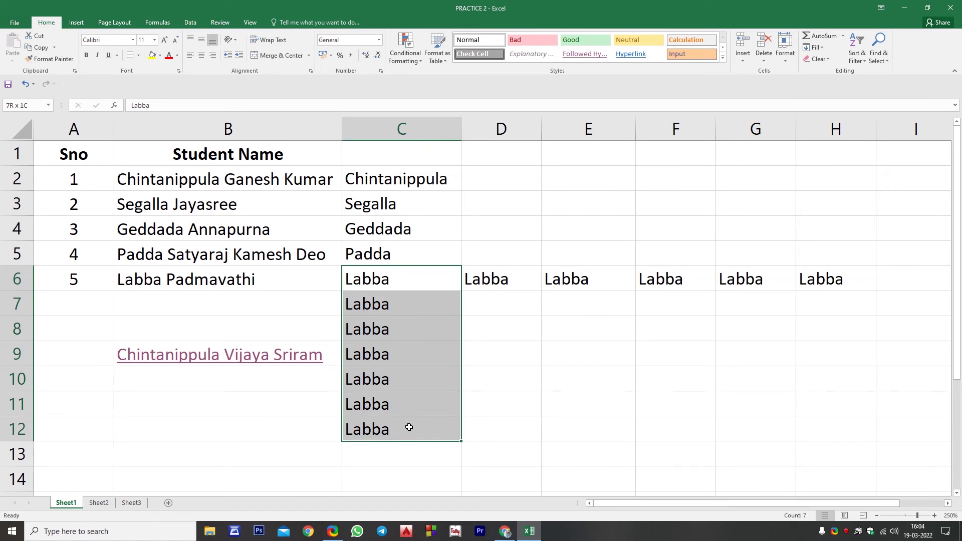
left_click(480, 361)
left_click_drag(416, 281, 790, 290)
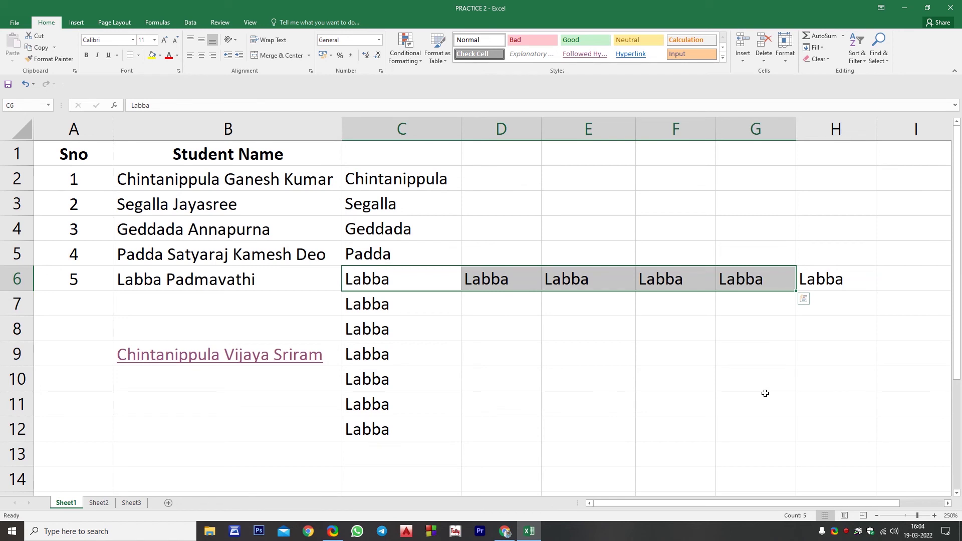
left_click(749, 414)
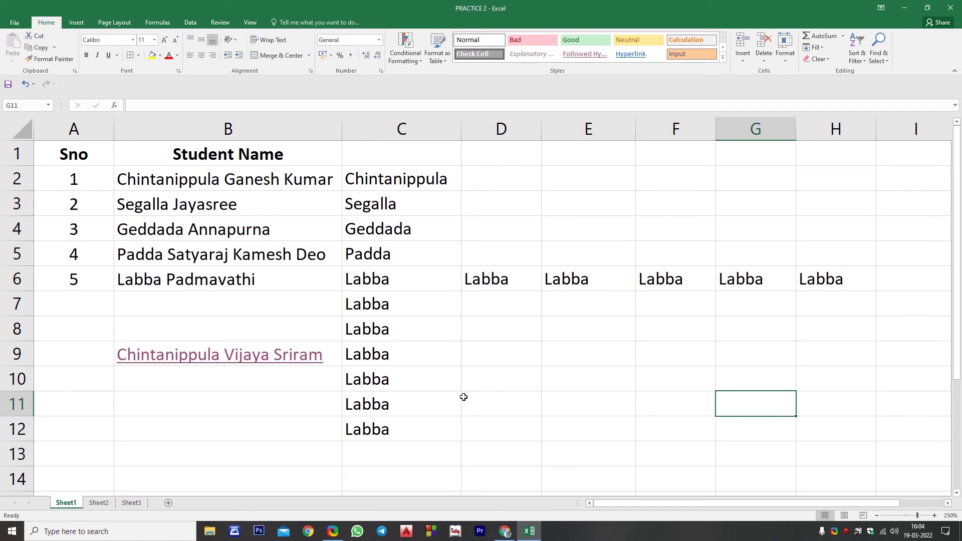
Underline the fifth student's name in B6, follow the B9 hyperlink, and close the Downloads window
left_click(232, 283)
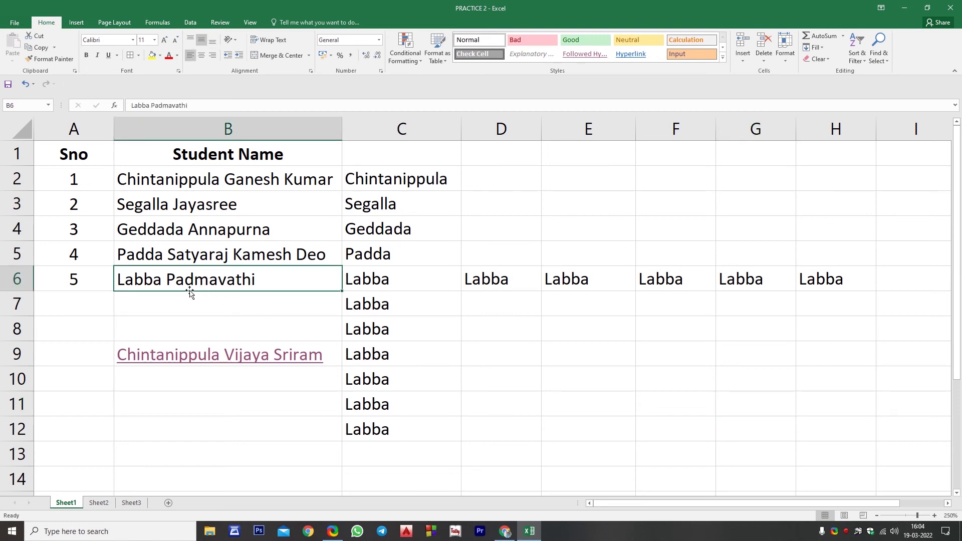
key("ctrl+u")
left_click(276, 363)
left_click(275, 363)
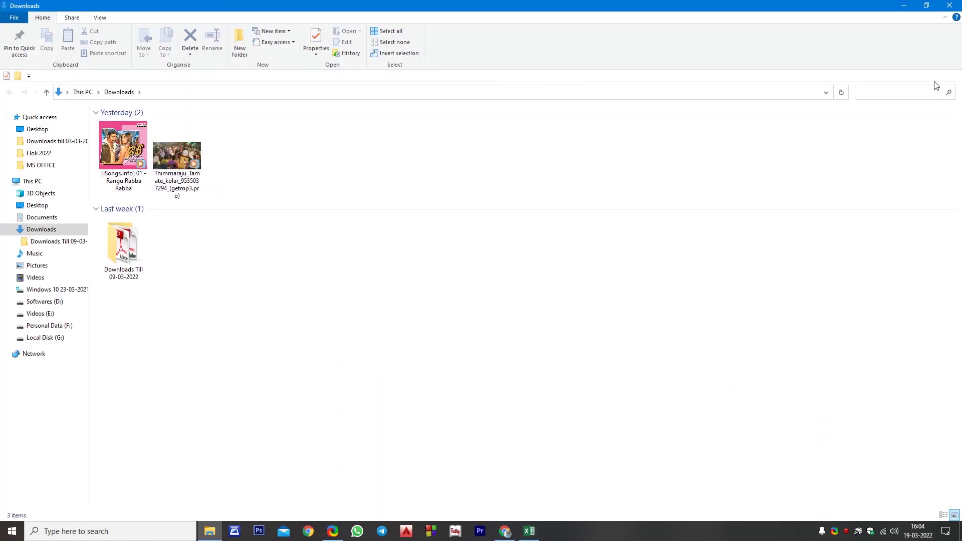
left_click(950, 6)
left_click(303, 277)
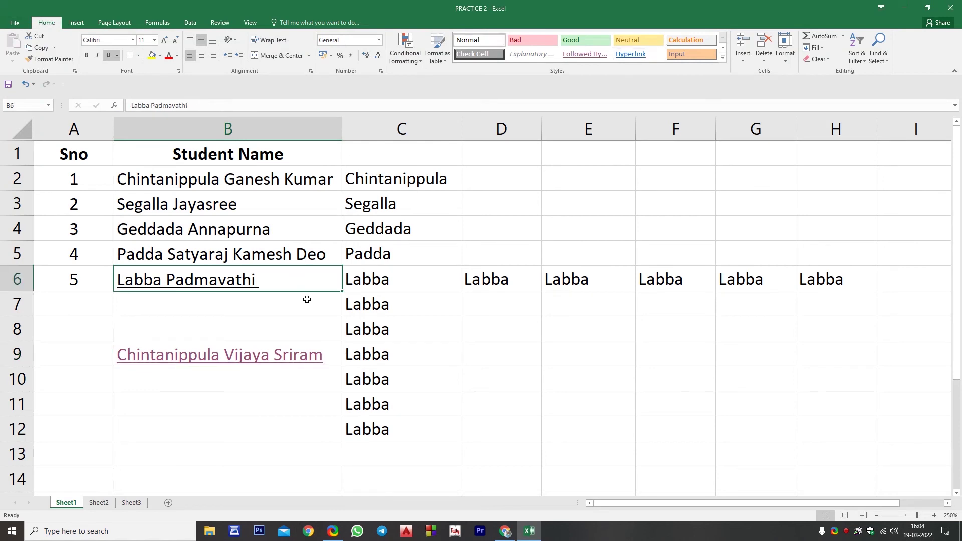
Copy the five names from B2:B6 into E9:E13, AutoFit column E, and close the workbook
left_click(663, 344)
left_click_drag(203, 192, 216, 278)
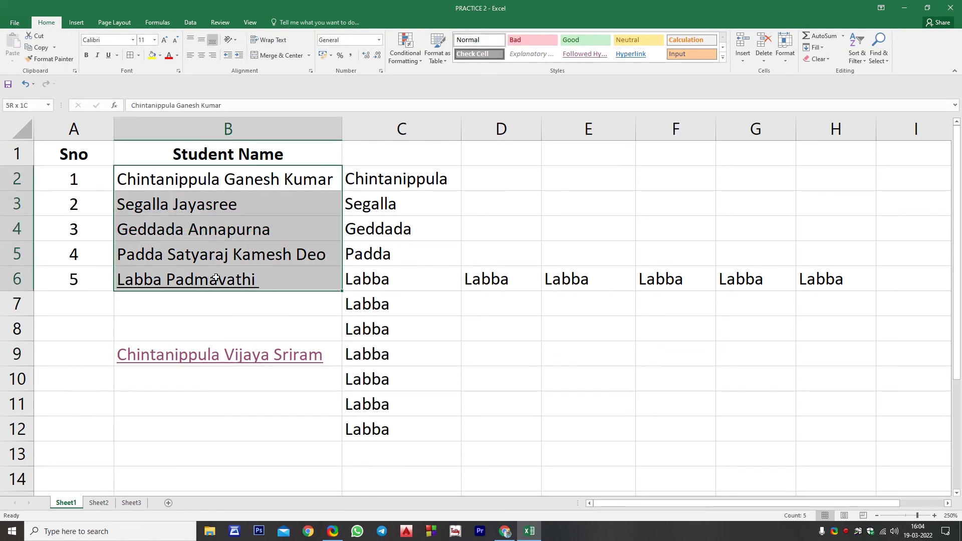
key("ctrl+c")
left_click(556, 362)
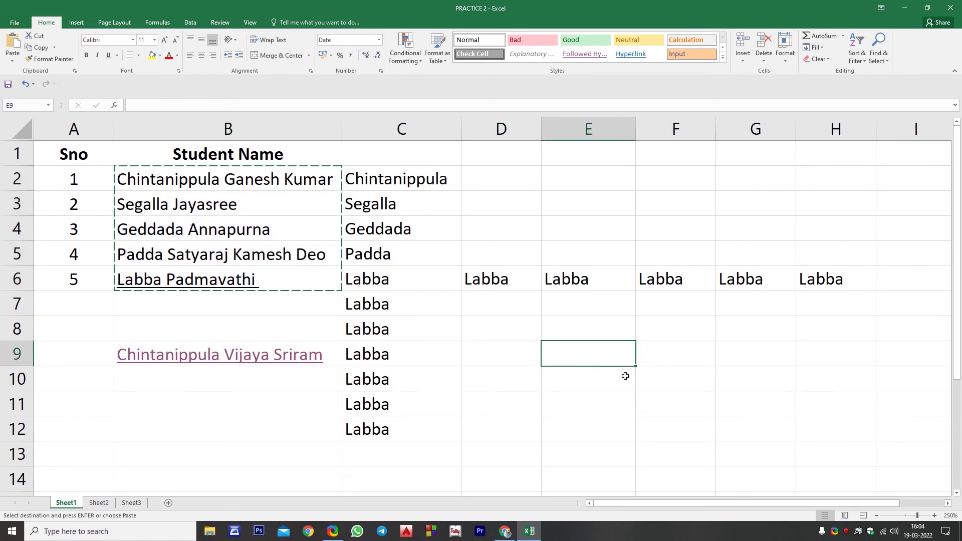
key("ctrl+v")
key("Escape")
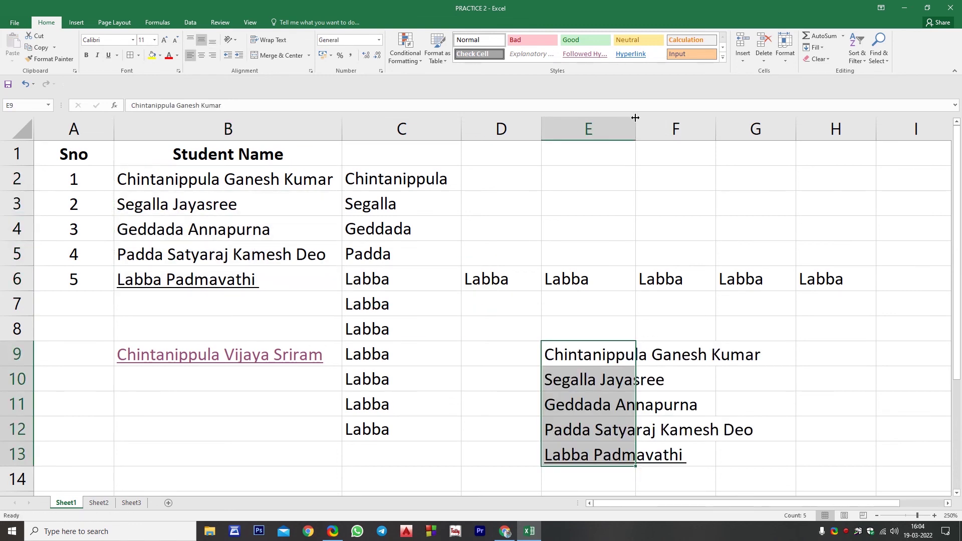
double_click(635, 120)
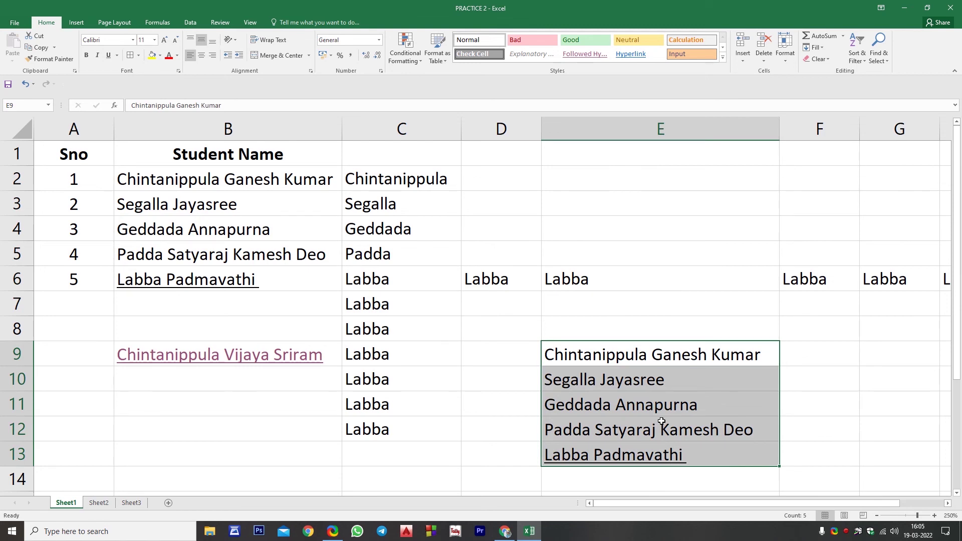
key("alt+F4")
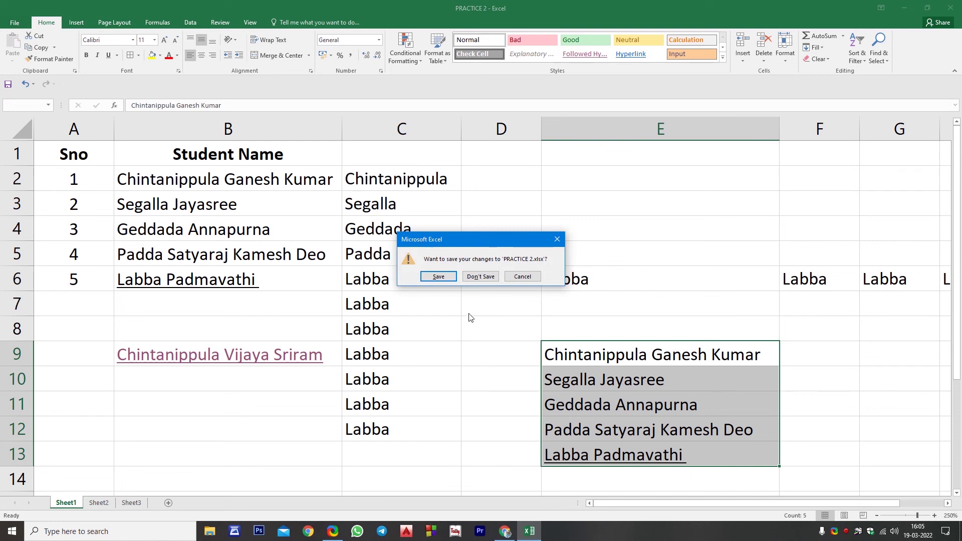
Discard the unsaved changes and reopen PRACTICE 2 from the recent workbooks list
left_click(479, 278)
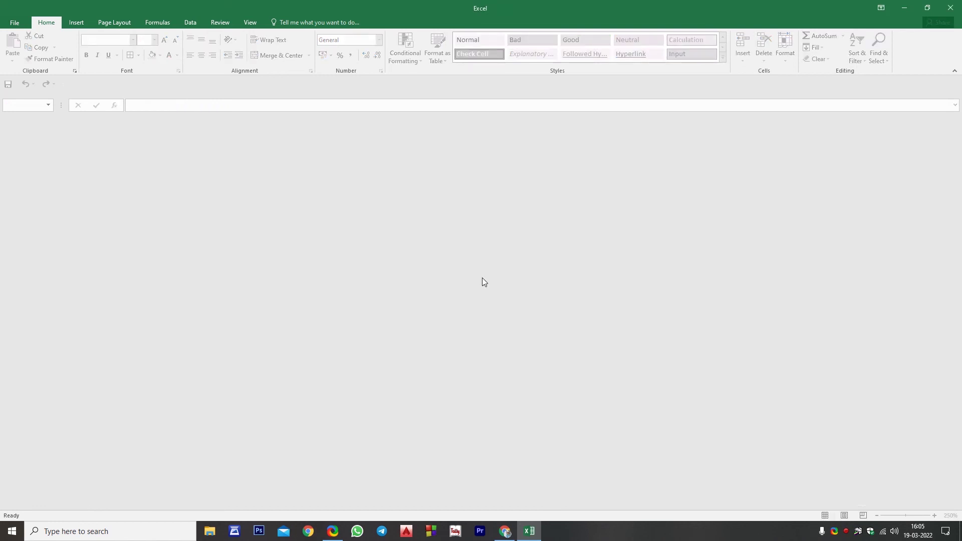
key("ctrl+o")
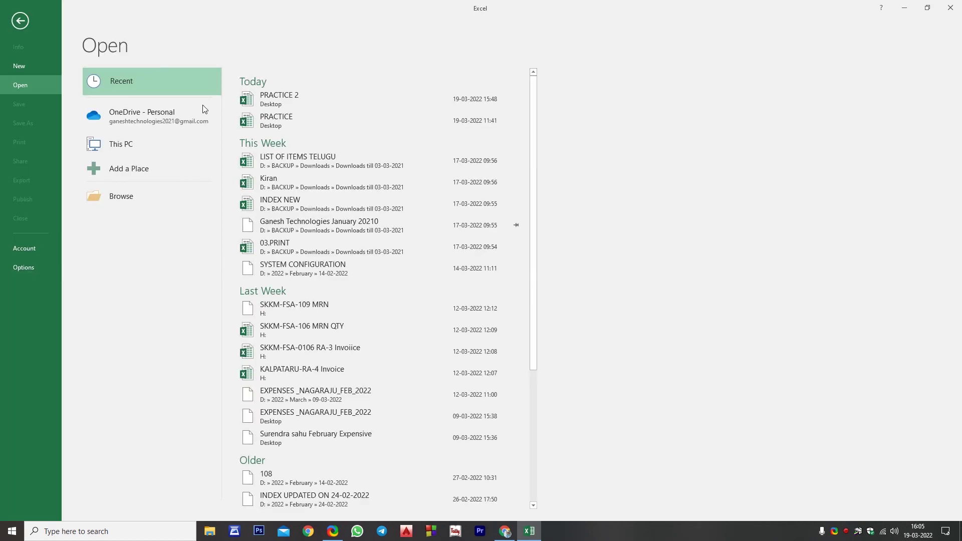
left_click(358, 93)
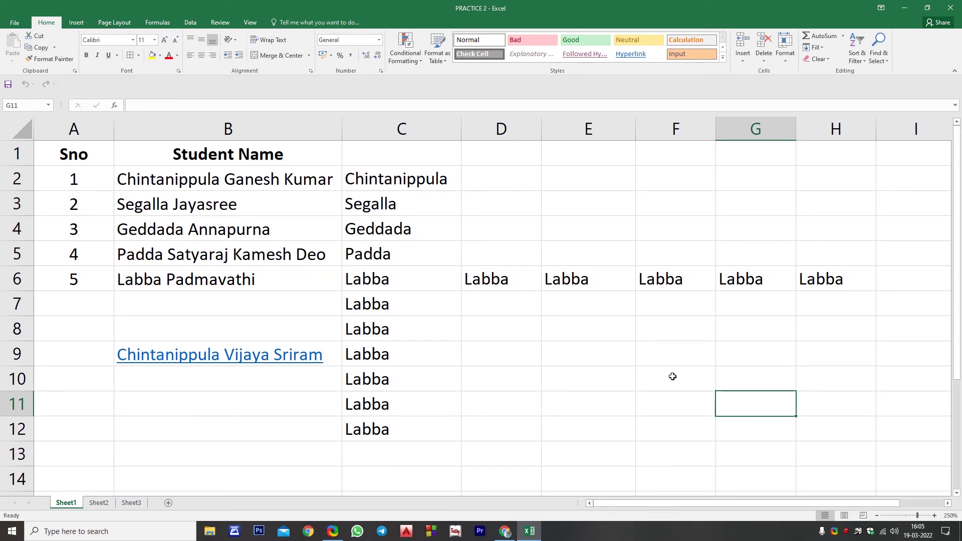
Paste the Sno and Student Name table (A1:B6) into a new Sheet4
left_click_drag(69, 151, 287, 279)
key("ctrl+c")
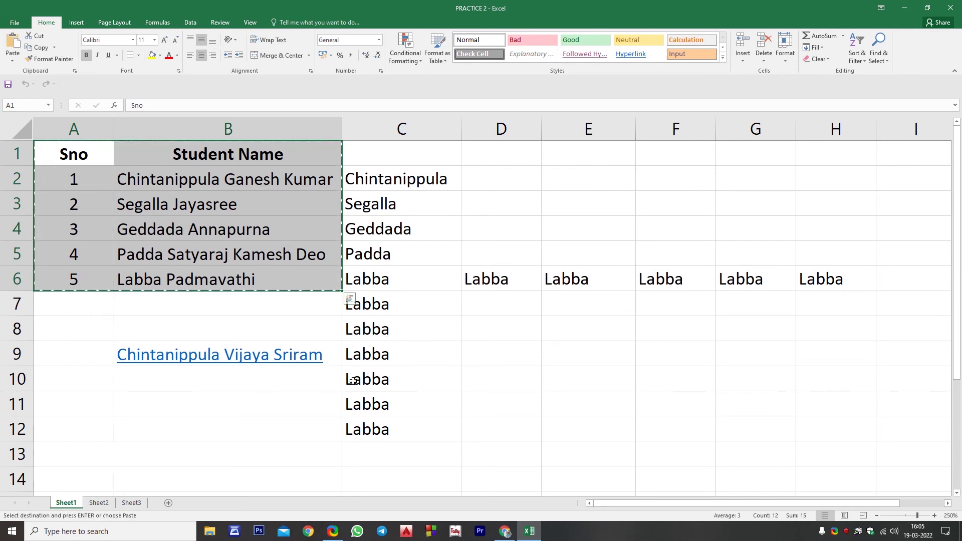
scroll(306, 426, "down", 1)
left_click(168, 504)
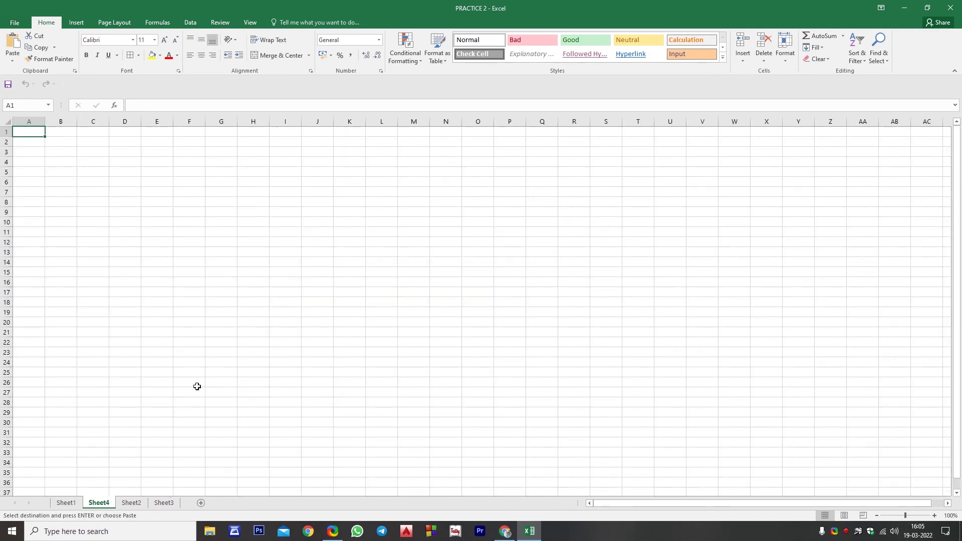
key("ctrl+v")
AutoFit columns A and B on Sheet4, then go back to Sheet1
scroll(201, 385, "up", 5)
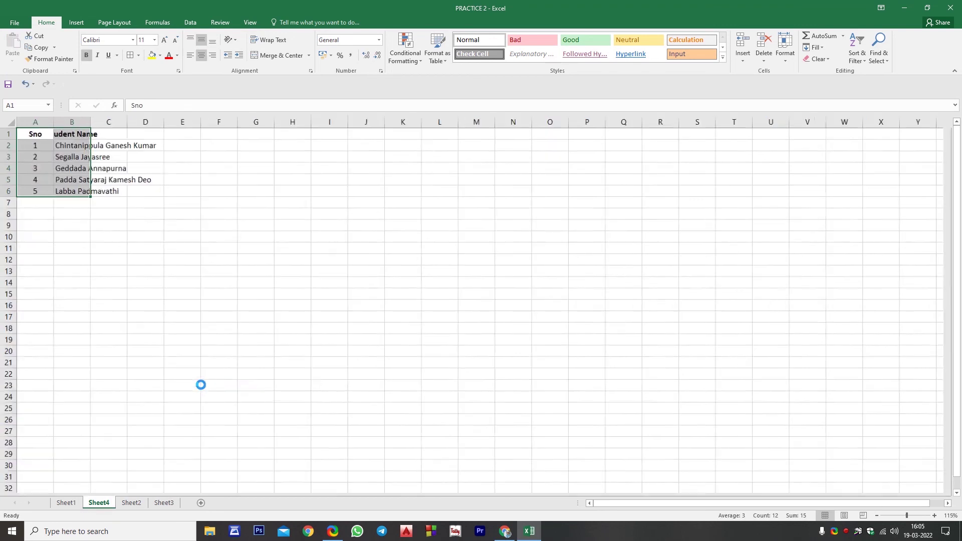
scroll(201, 385, "up", 1)
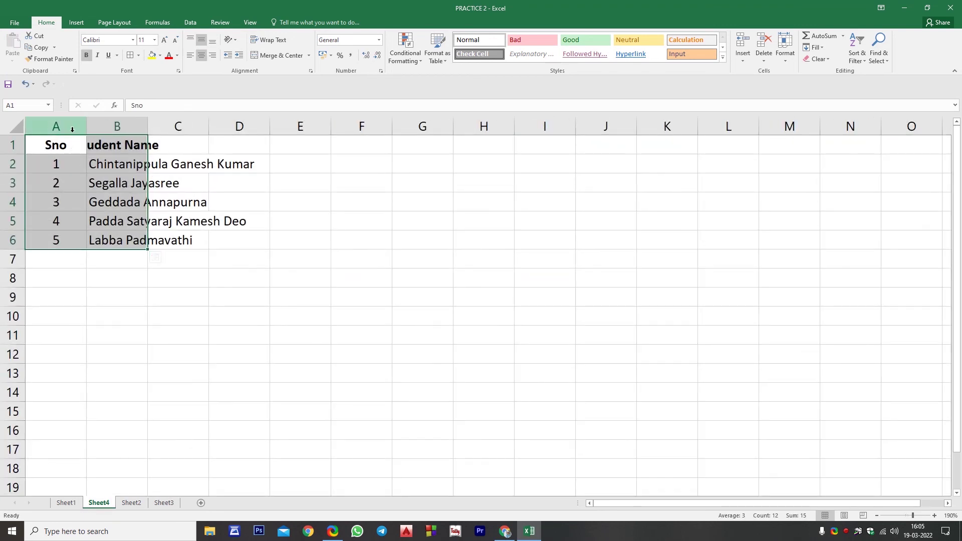
left_click_drag(71, 127, 146, 126)
double_click(147, 127)
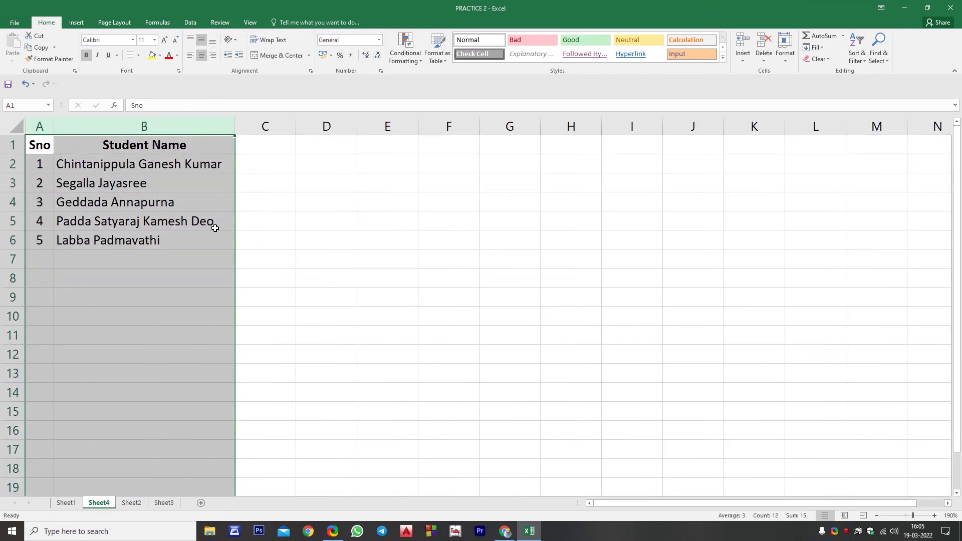
left_click(226, 278)
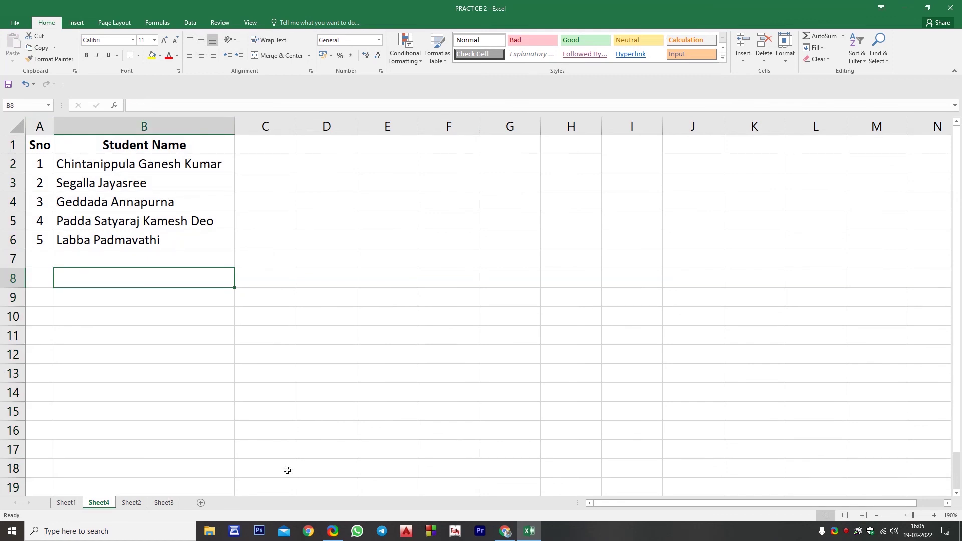
left_click(66, 502)
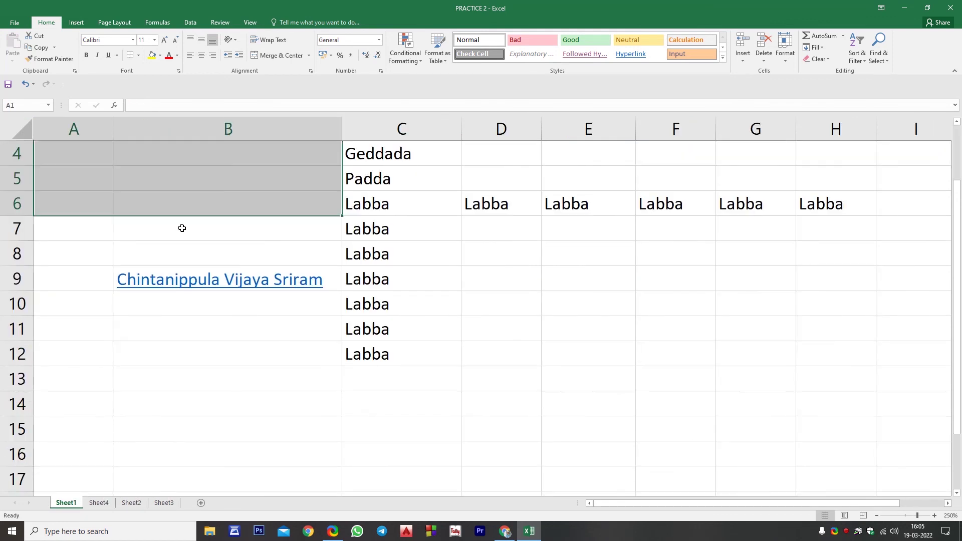
On Sheet4, undo and redo the pasted student table, then close the workbook window
scroll(182, 228, "up", 1)
left_click(189, 254)
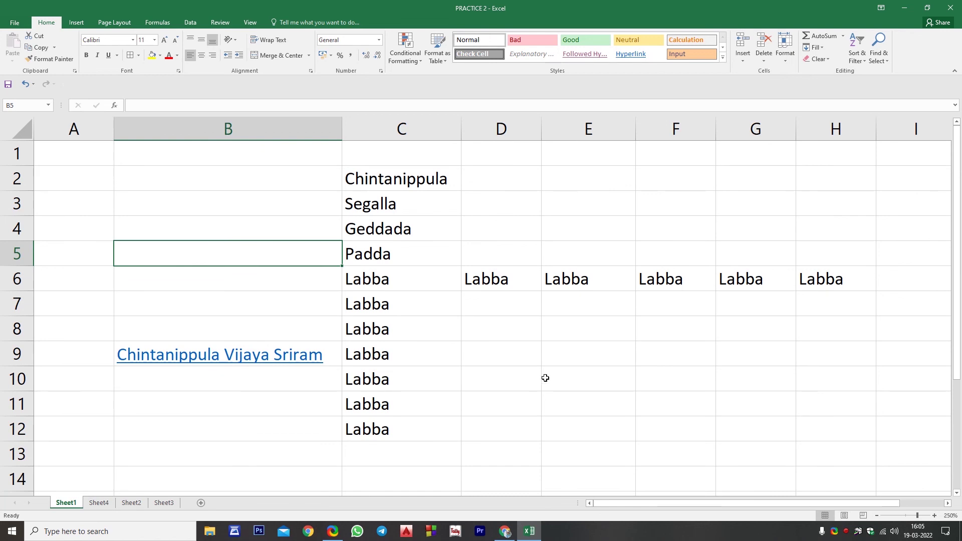
key("ctrl+Page_Down")
scroll(545, 378, "down", 5, "ctrl")
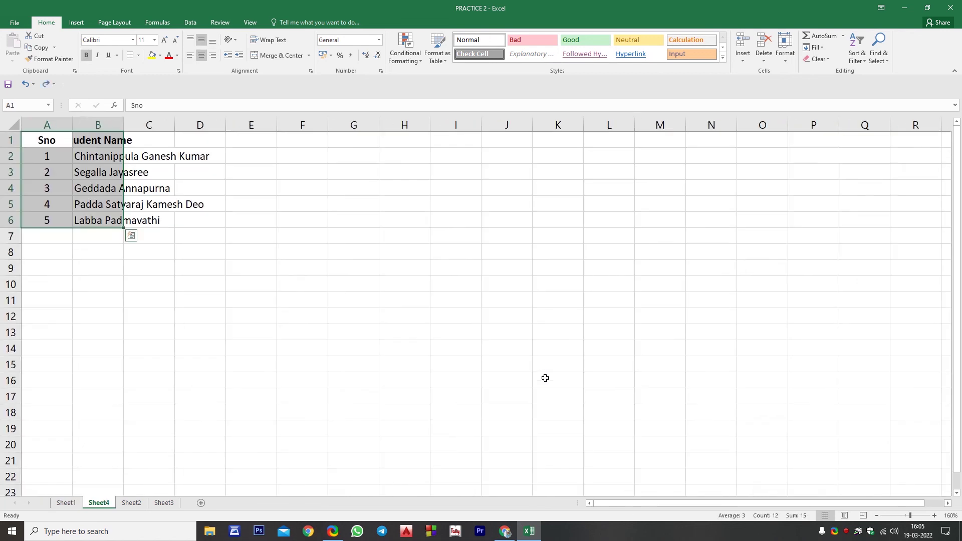
scroll(545, 378, "down", 1, "ctrl")
key("ctrl+z")
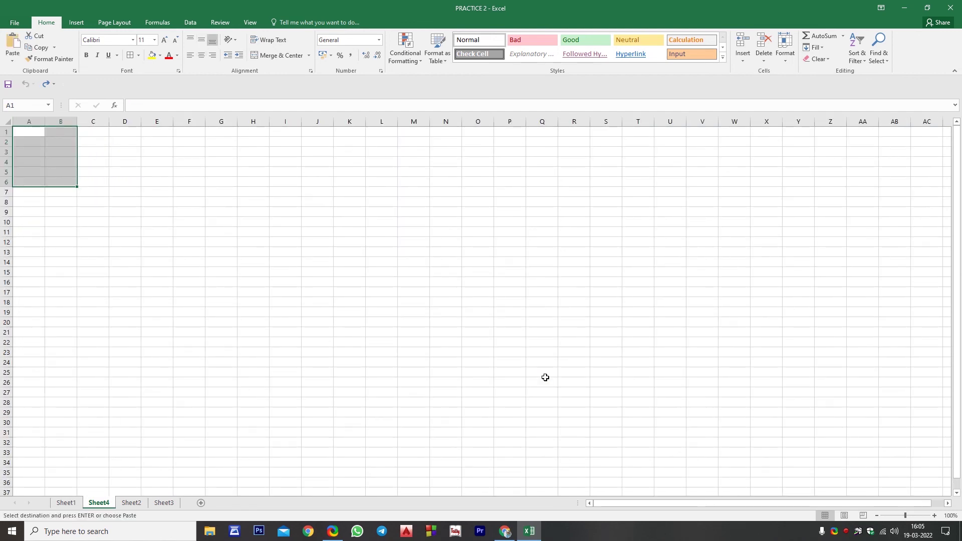
key("Return")
scroll(545, 378, "up", 6)
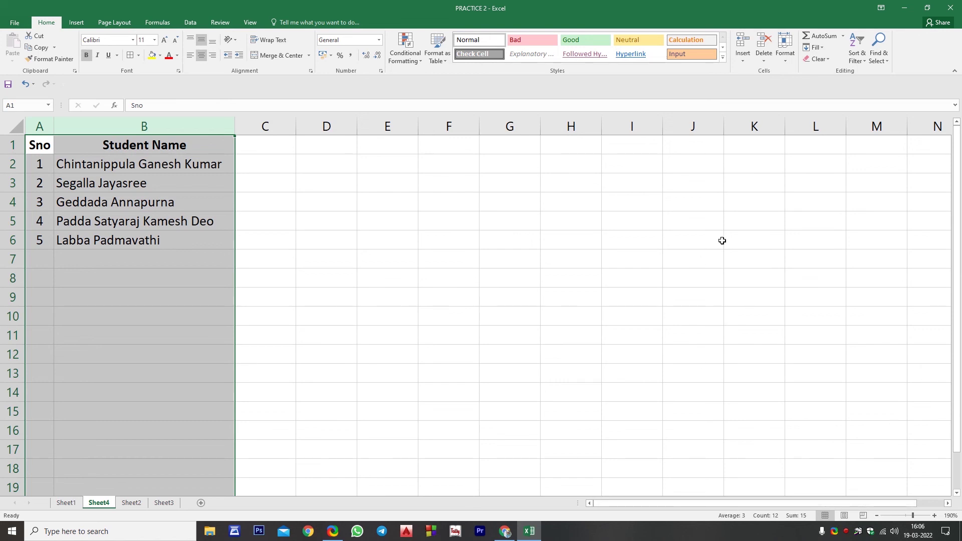
left_click(950, 8)
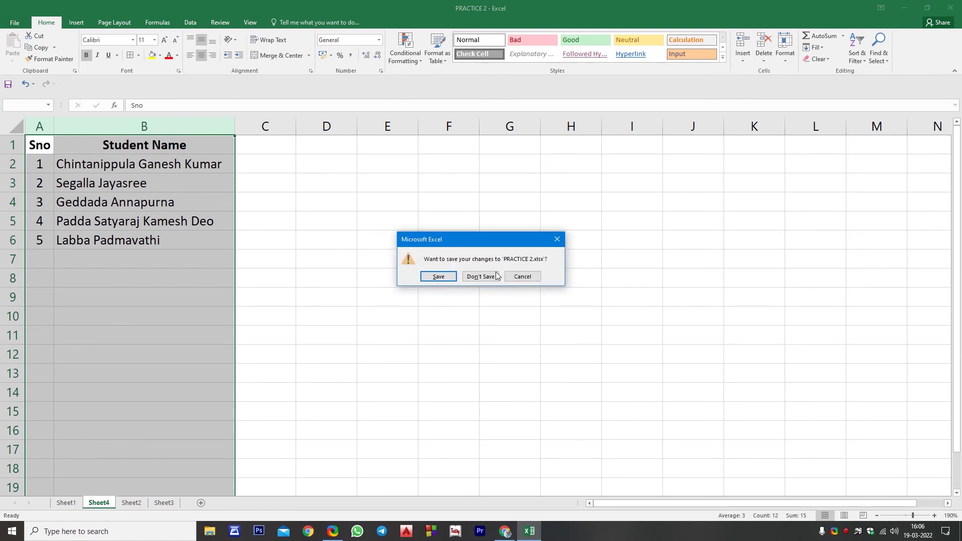